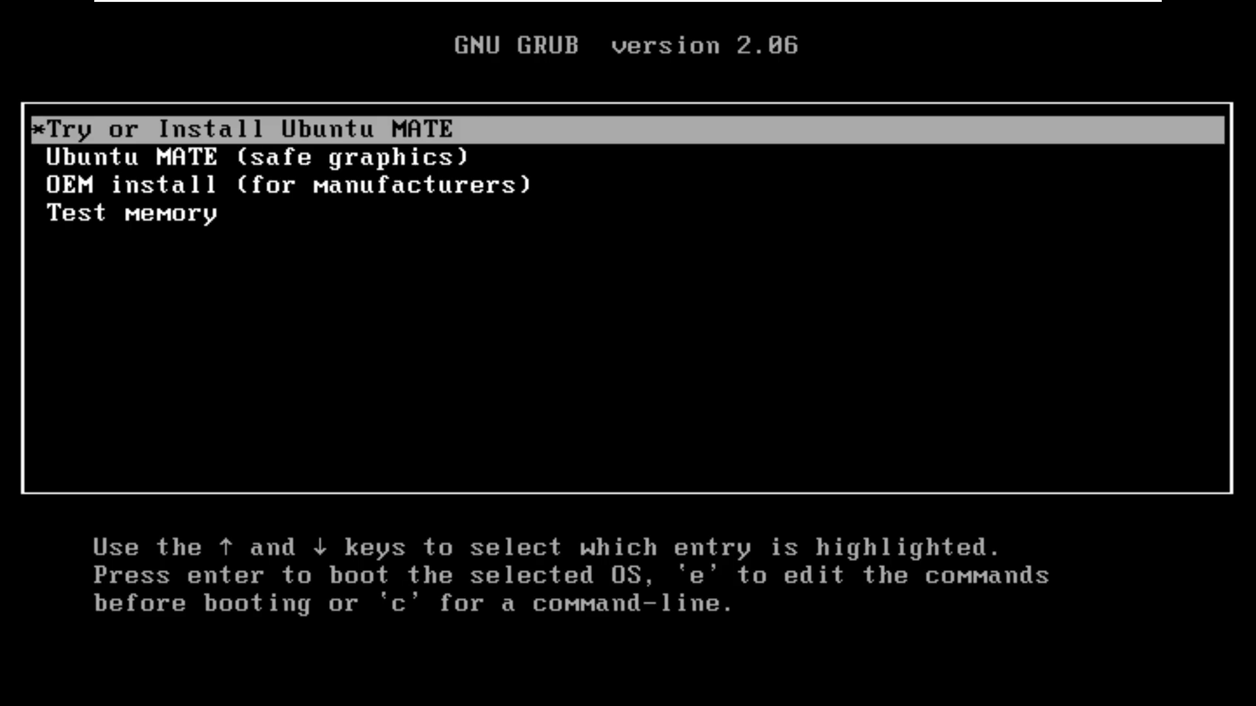
Boot the 'Try or Install Ubuntu MATE' entry from the GRUB menu.
{"action": "key", "text": "Down"}
{"action": "key", "text": "Down"}
{"action": "key", "text": "Down"}
{"action": "key", "text": "Up"}
{"action": "key", "text": "Up"}
{"action": "key", "text": "Up"}
{"action": "key", "text": "Return"}
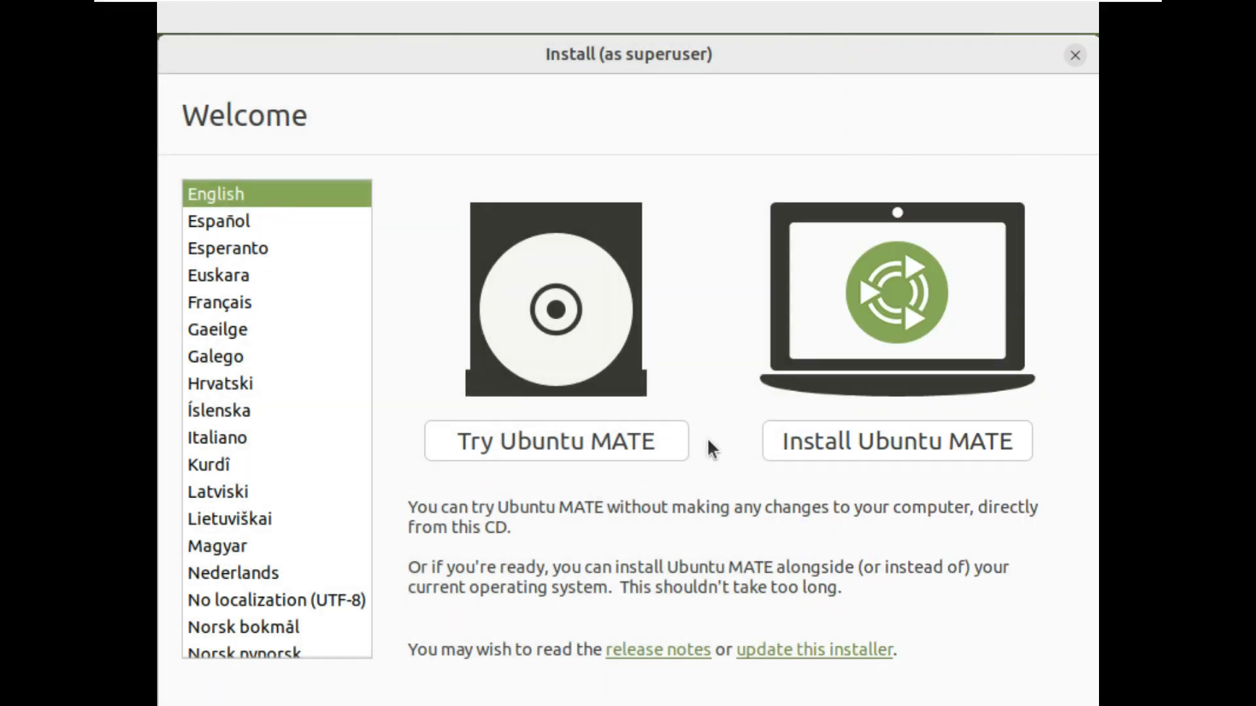
Start installing Ubuntu MATE, keep the English (US) keyboard layout and tick third-party software.
{"action": "left_click", "coordinate": [803, 441]}
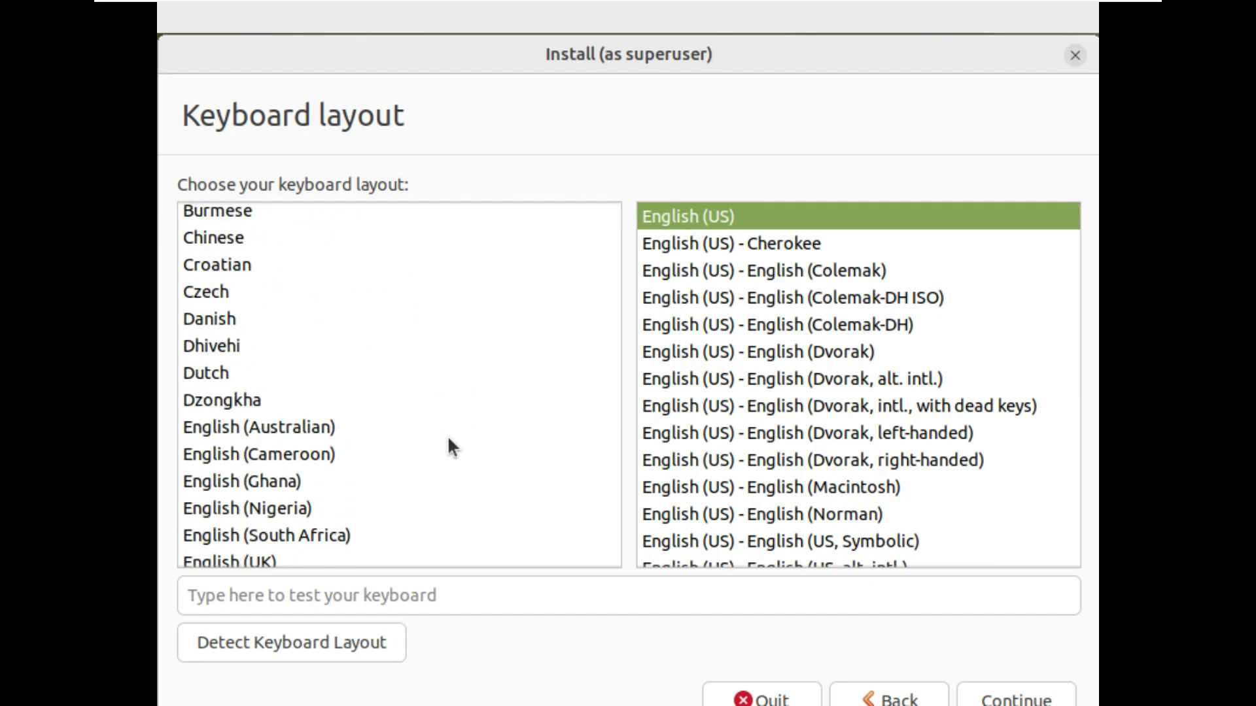
{"action": "scroll", "coordinate": [447, 446], "scroll_direction": "down", "scroll_amount": 2}
{"action": "scroll", "coordinate": [834, 461], "scroll_direction": "down", "scroll_amount": 5}
{"action": "scroll", "coordinate": [835, 461], "scroll_direction": "up", "scroll_amount": 5}
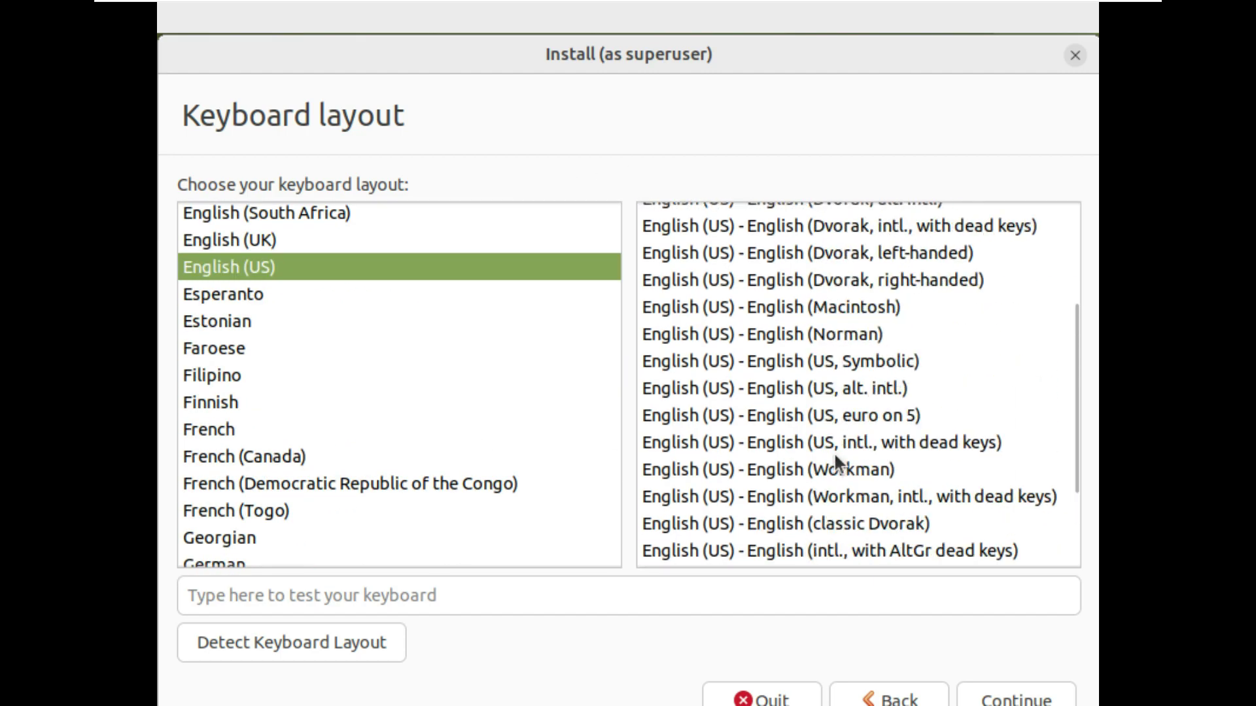
{"action": "key", "text": "Return"}
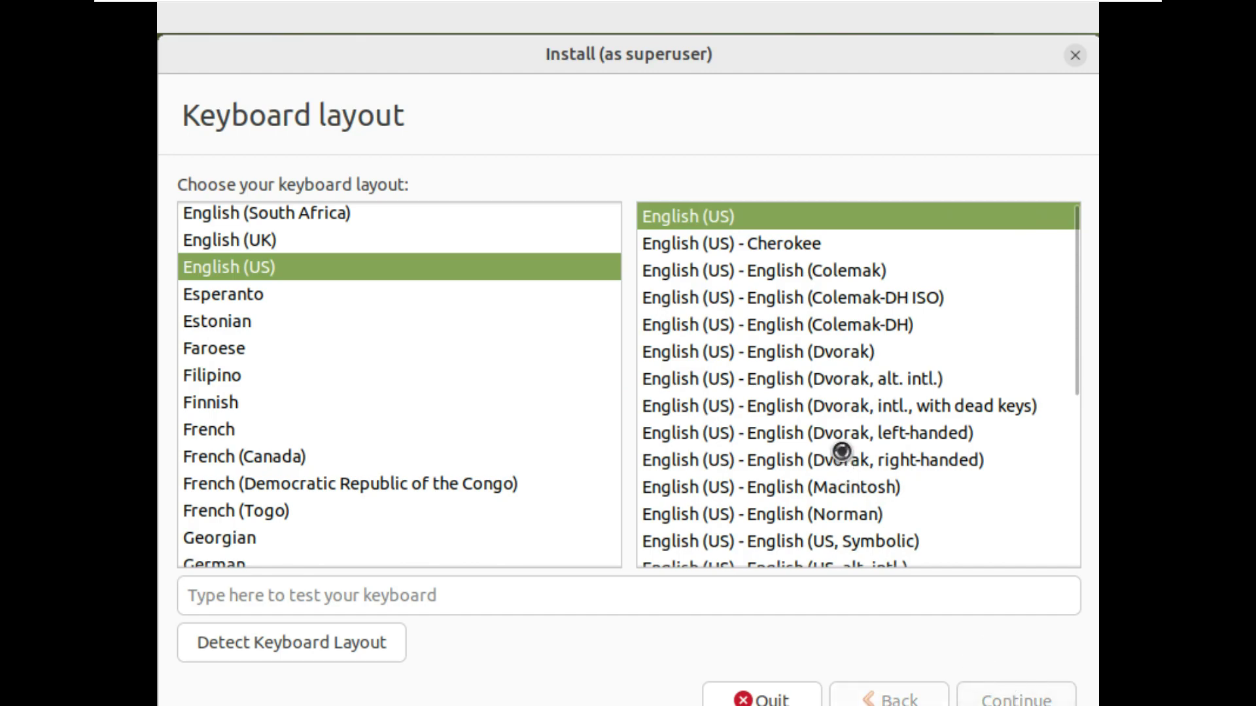
{"action": "left_click", "coordinate": [288, 450]}
Keep Normal installation and leave Advanced disk features set to None.
{"action": "left_click", "coordinate": [299, 283]}
{"action": "left_click", "coordinate": [308, 219]}
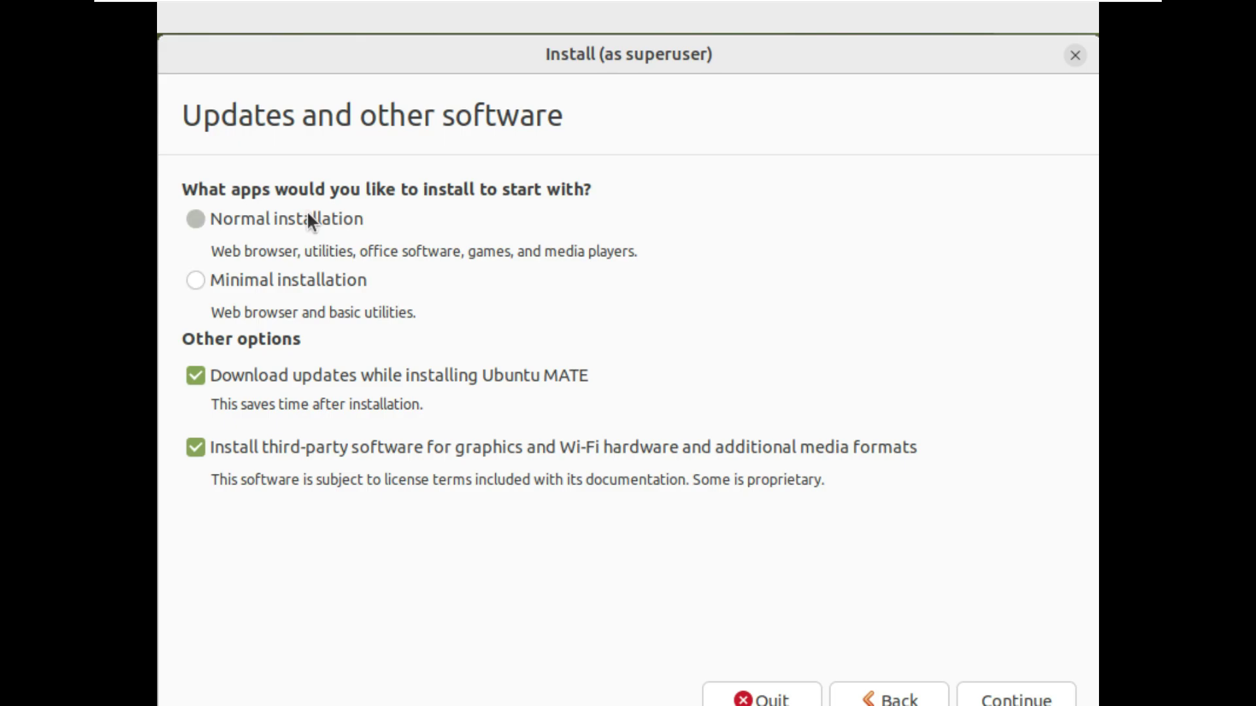
{"action": "left_click", "coordinate": [998, 697]}
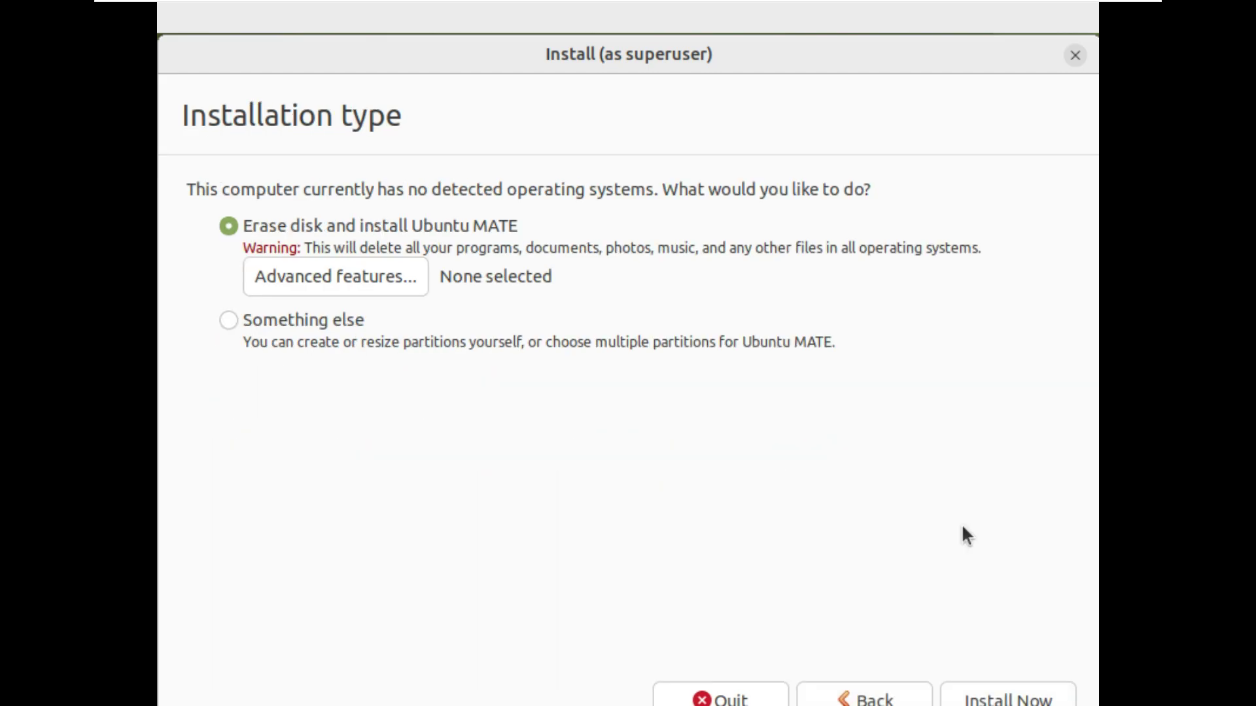
{"action": "left_click", "coordinate": [388, 275]}
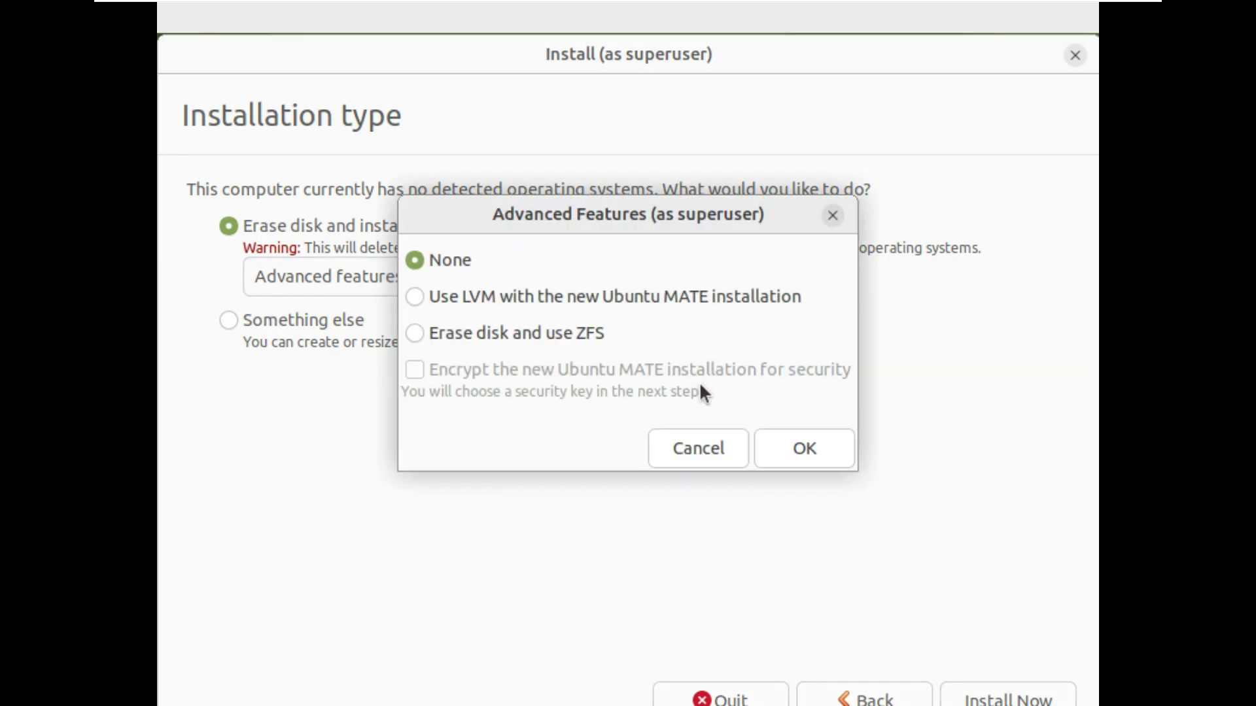
{"action": "left_click", "coordinate": [576, 333]}
{"action": "left_click", "coordinate": [570, 296]}
{"action": "left_click", "coordinate": [451, 259]}
{"action": "left_click", "coordinate": [792, 447]}
Choose 'Erase disk and install Ubuntu MATE' and start Install Now.
{"action": "left_click", "coordinate": [340, 319]}
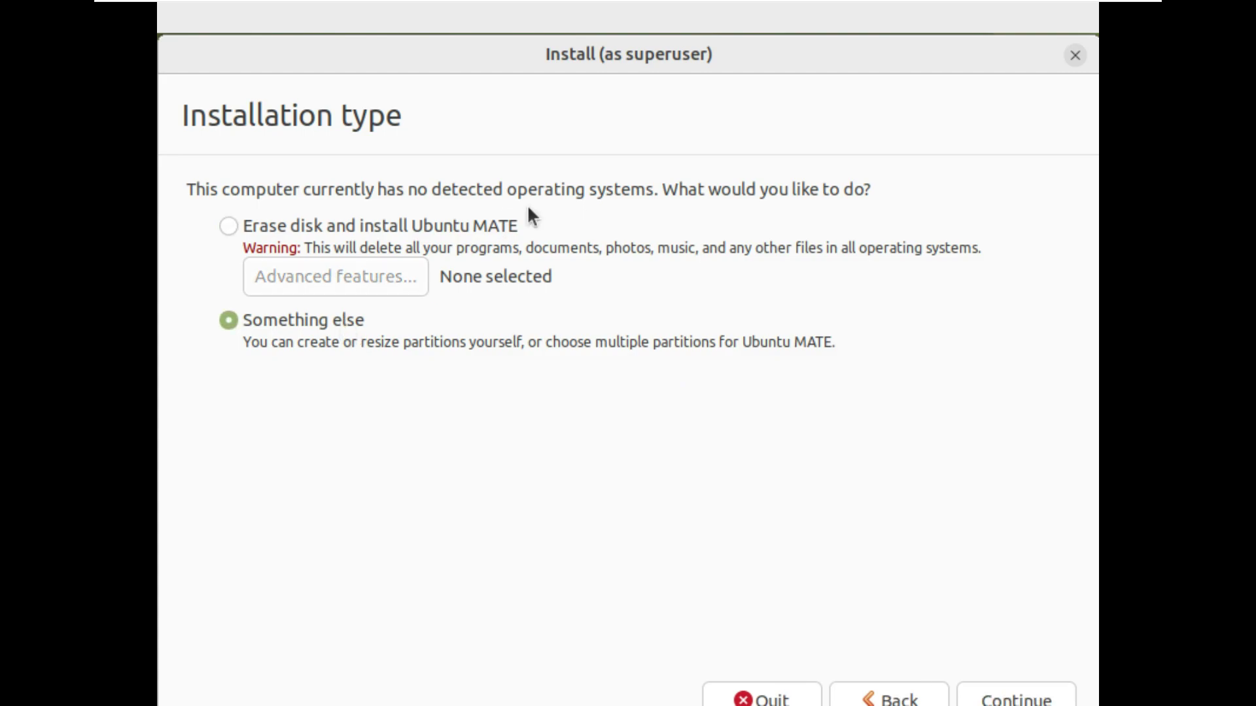
{"action": "left_click", "coordinate": [492, 226]}
{"action": "left_click", "coordinate": [997, 695]}
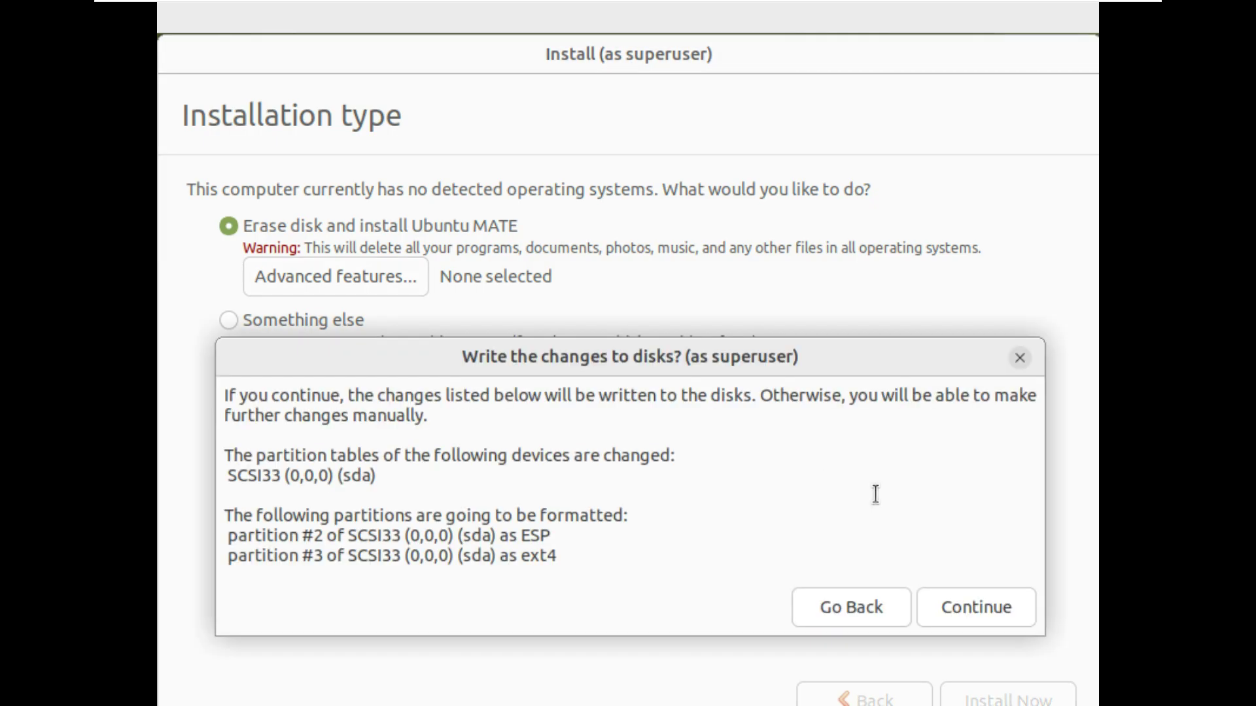
Confirm writing the disk changes and set the location to Los Angeles.
{"action": "left_click", "coordinate": [942, 600]}
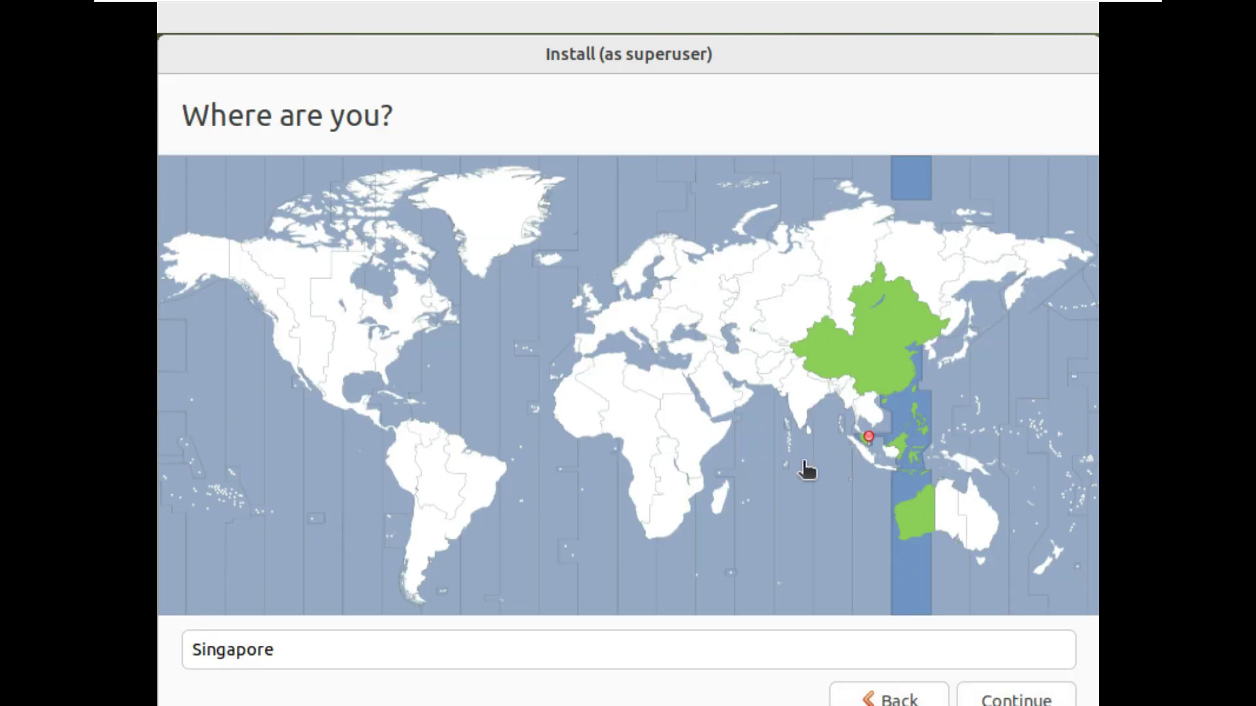
{"action": "left_click", "coordinate": [282, 361]}
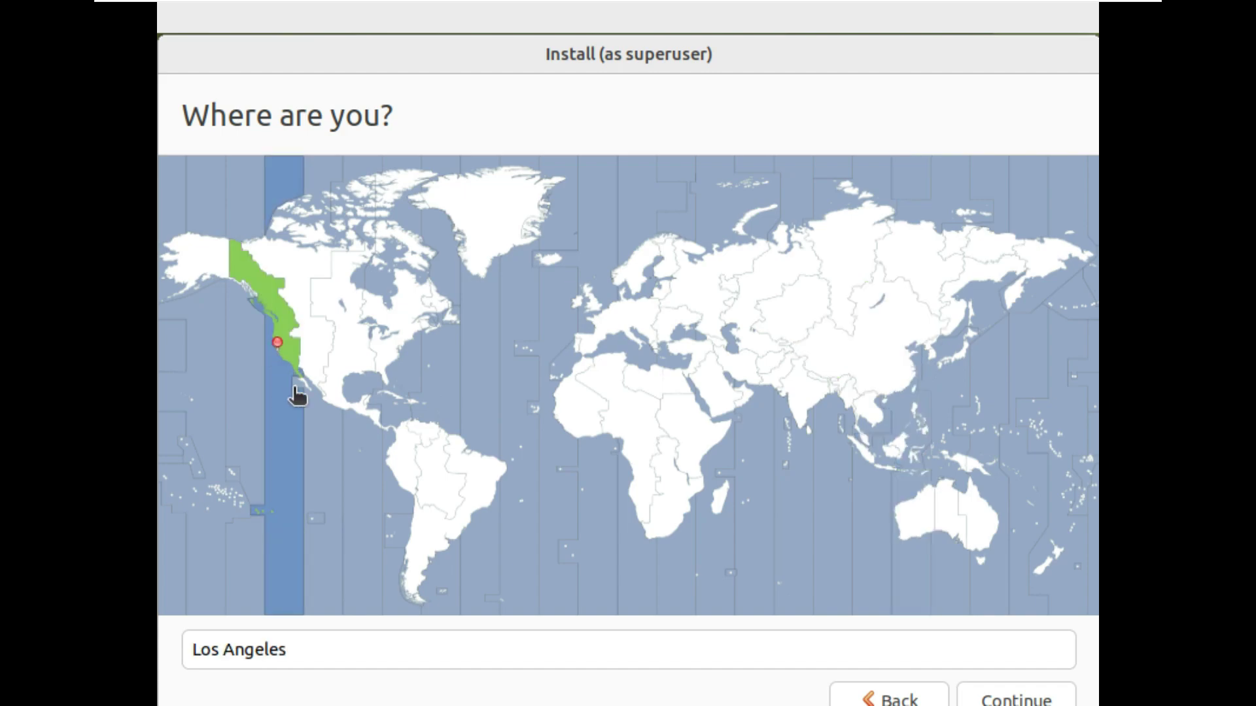
{"action": "triple_click", "coordinate": [294, 642]}
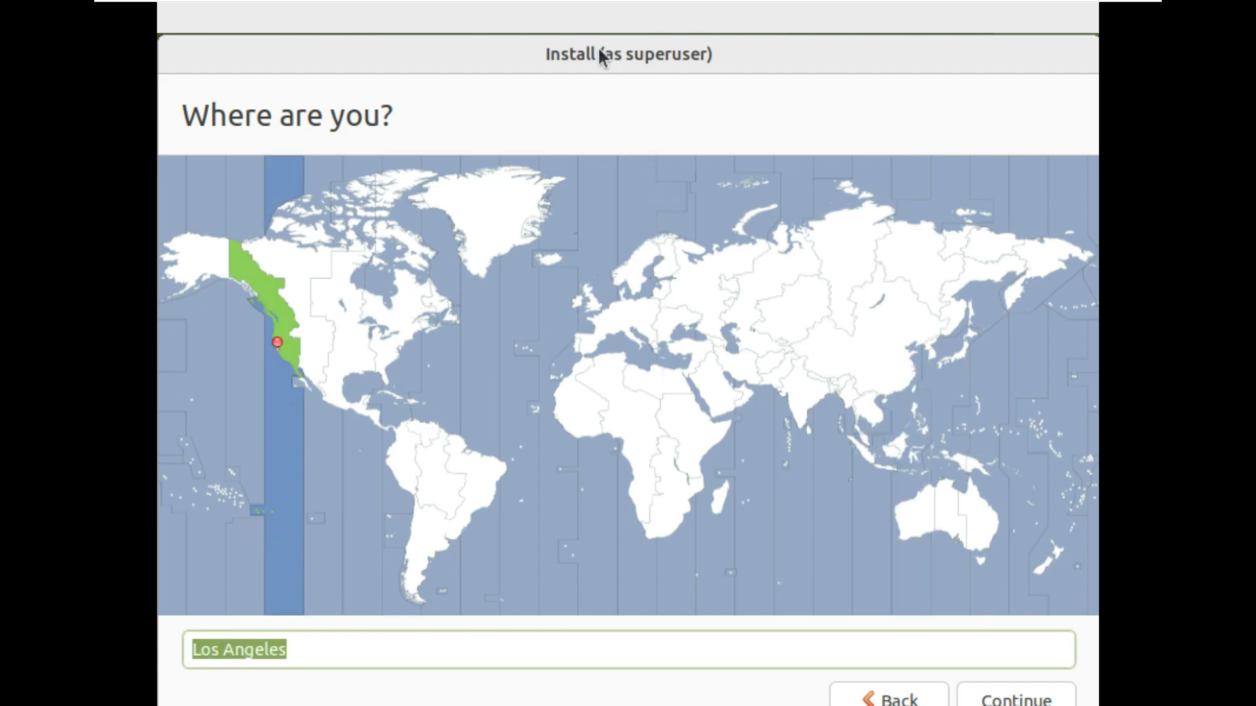
{"action": "left_click", "coordinate": [1011, 694]}
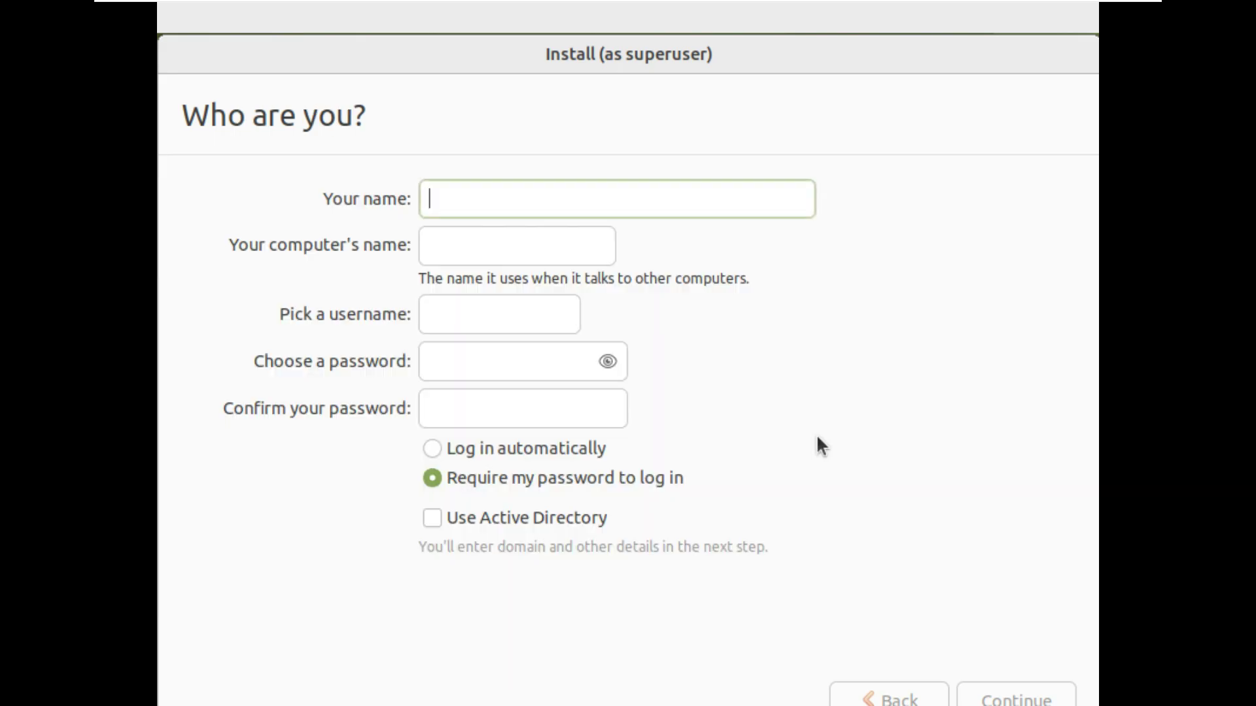
Enable automatic login, enter your name and remove '-virtual-machine' from the computer name.
{"action": "left_click", "coordinate": [566, 449]}
{"action": "left_click", "coordinate": [492, 211]}
{"action": "type", "text": "runboxing"}
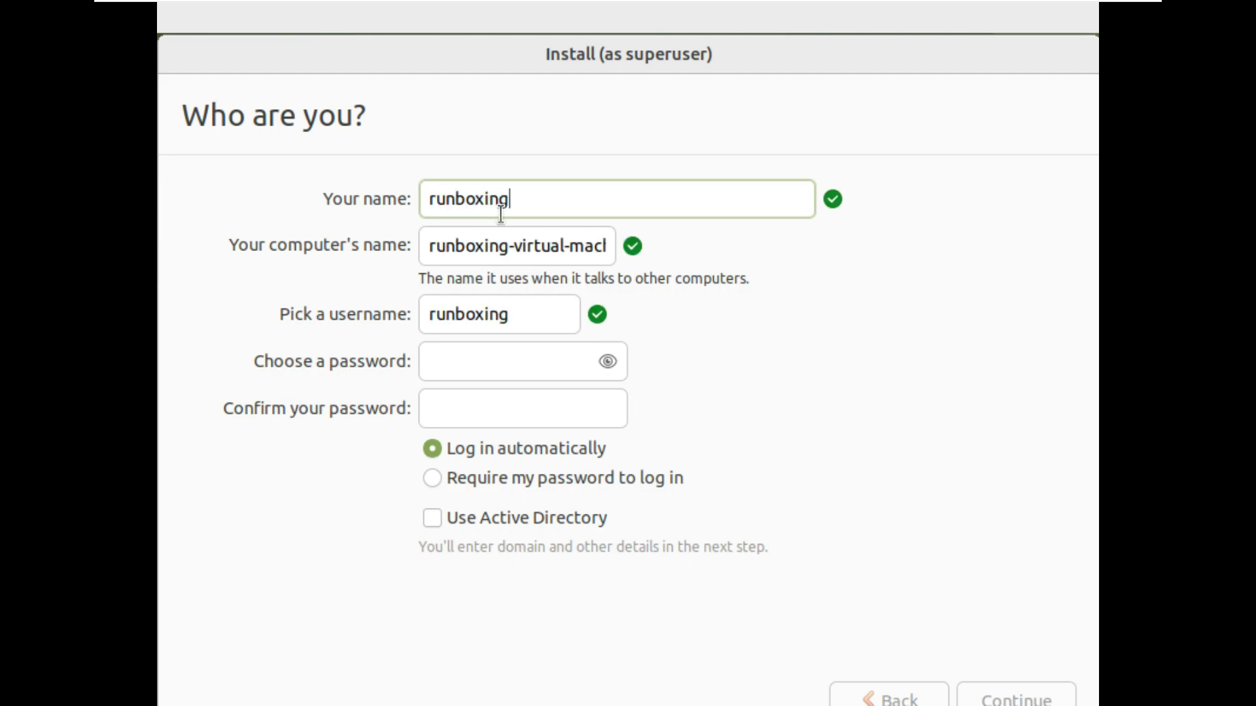
{"action": "left_click_drag", "start_coordinate": [510, 246], "coordinate": [638, 250]}
{"action": "key", "text": "BackSpace"}
Set and confirm the account password, then continue the installation.
{"action": "left_click", "coordinate": [514, 353]}
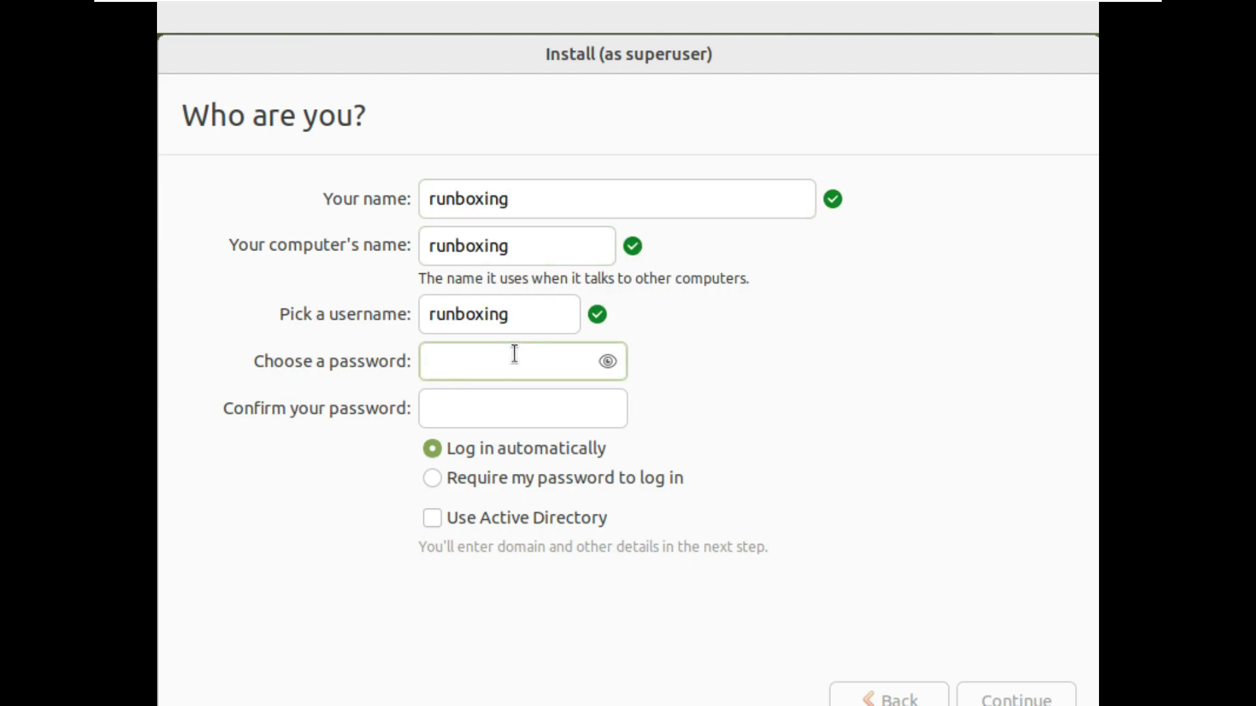
{"action": "type", "text": "12345"}
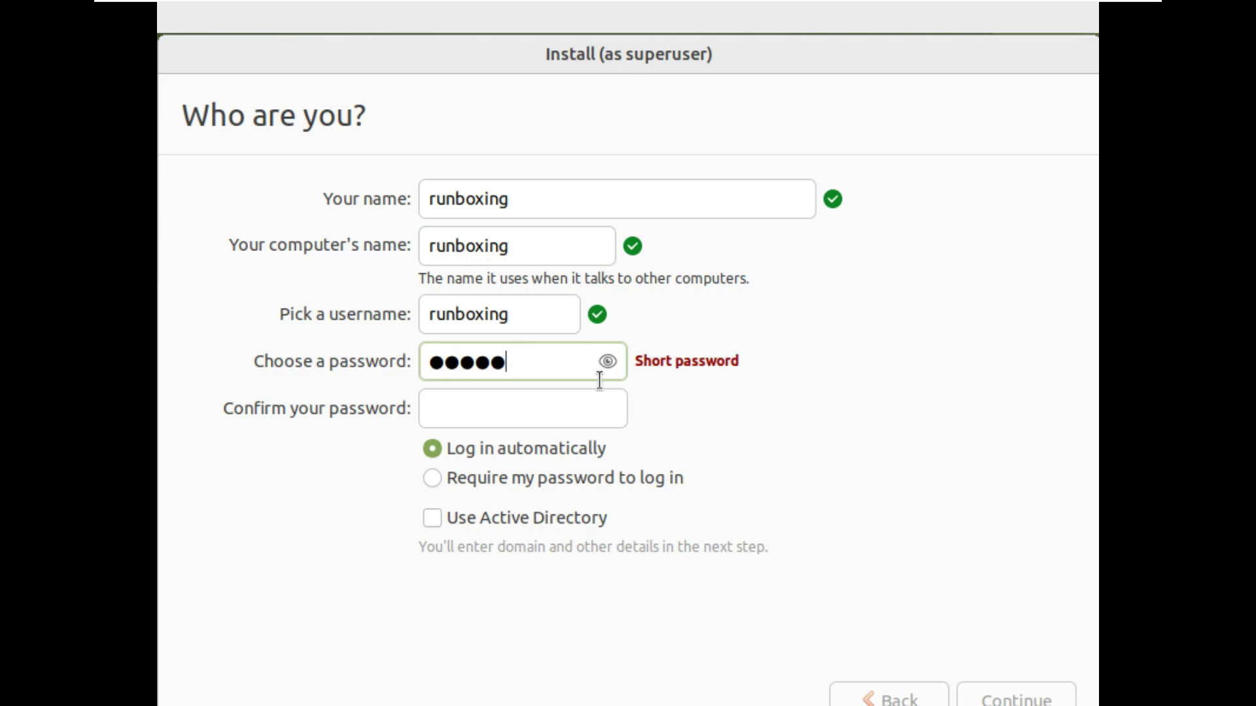
{"action": "left_click", "coordinate": [607, 362]}
{"action": "left_click", "coordinate": [569, 410]}
{"action": "type", "text": "12345"}
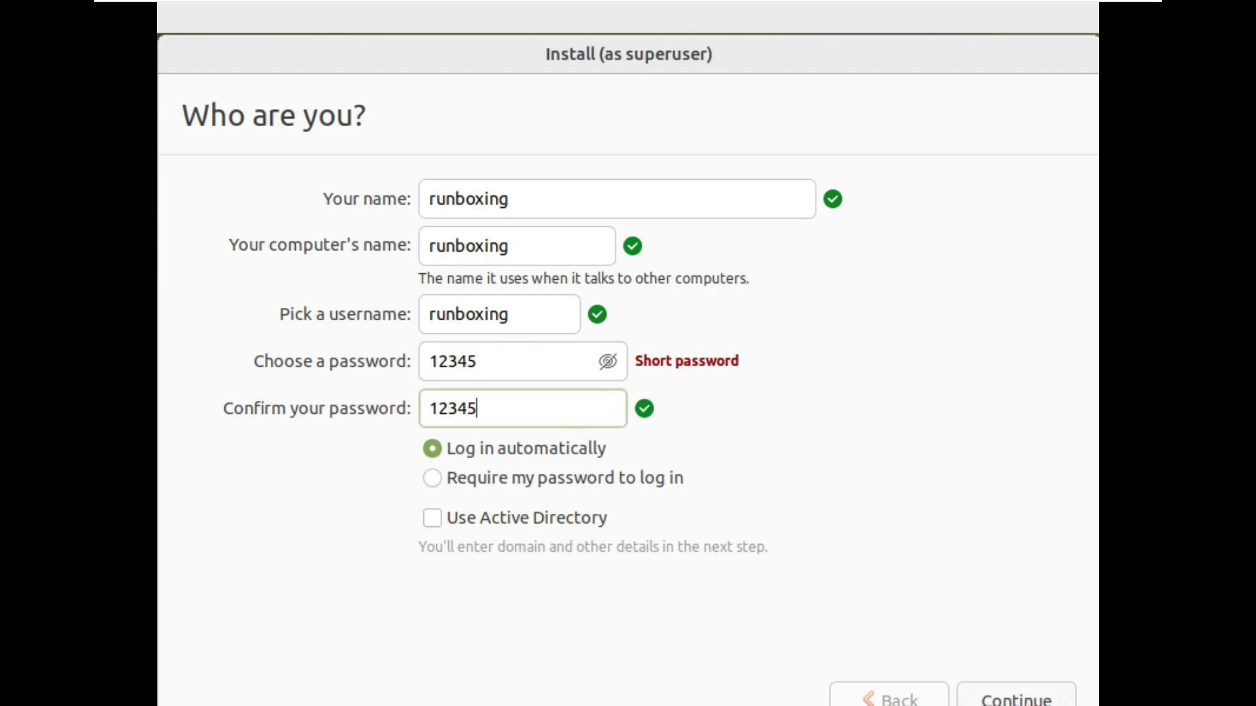
{"action": "left_click", "coordinate": [1023, 694]}
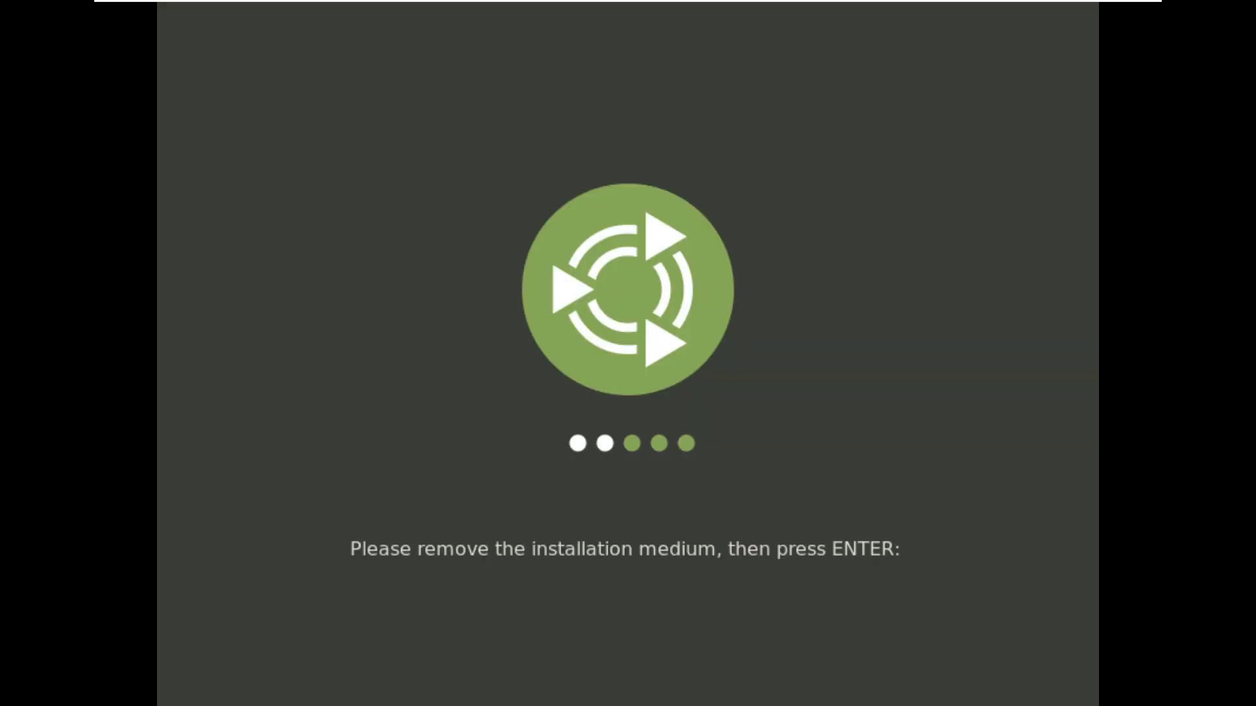
Reboot into the installed desktop and show the System Tools menu category.
{"action": "key", "text": "Return"}
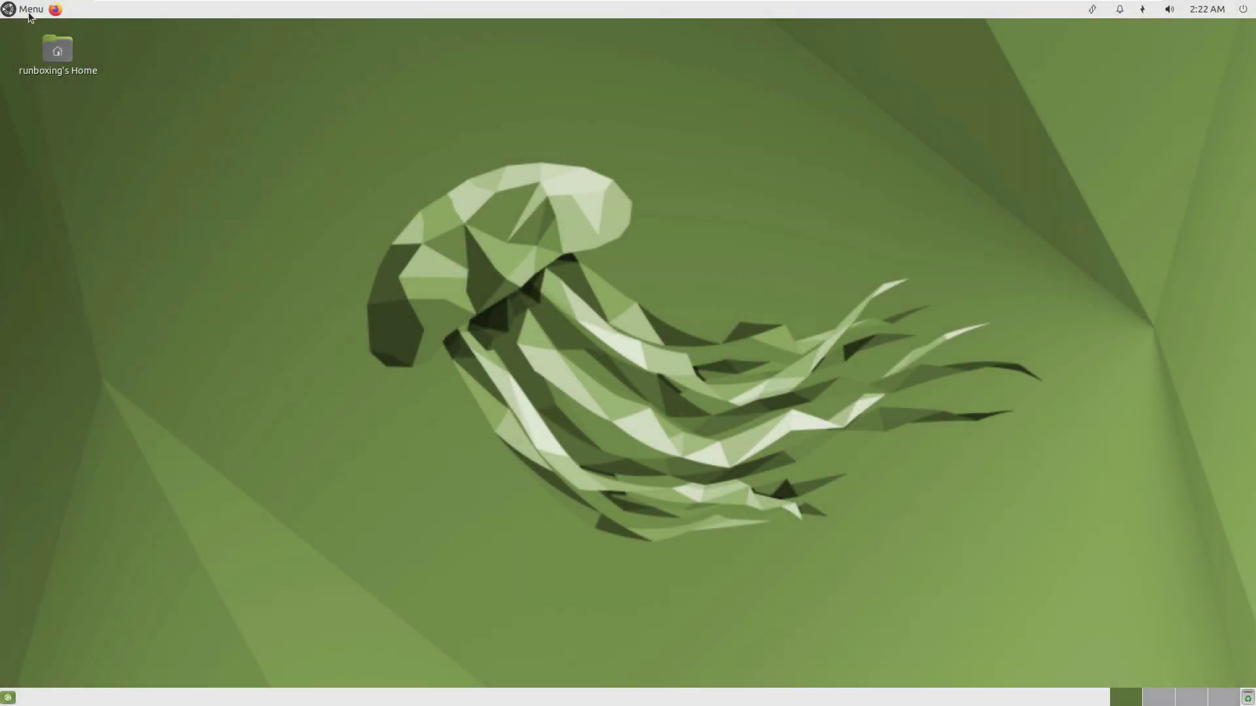
{"action": "left_click", "coordinate": [29, 16]}
{"action": "left_click", "coordinate": [84, 265]}
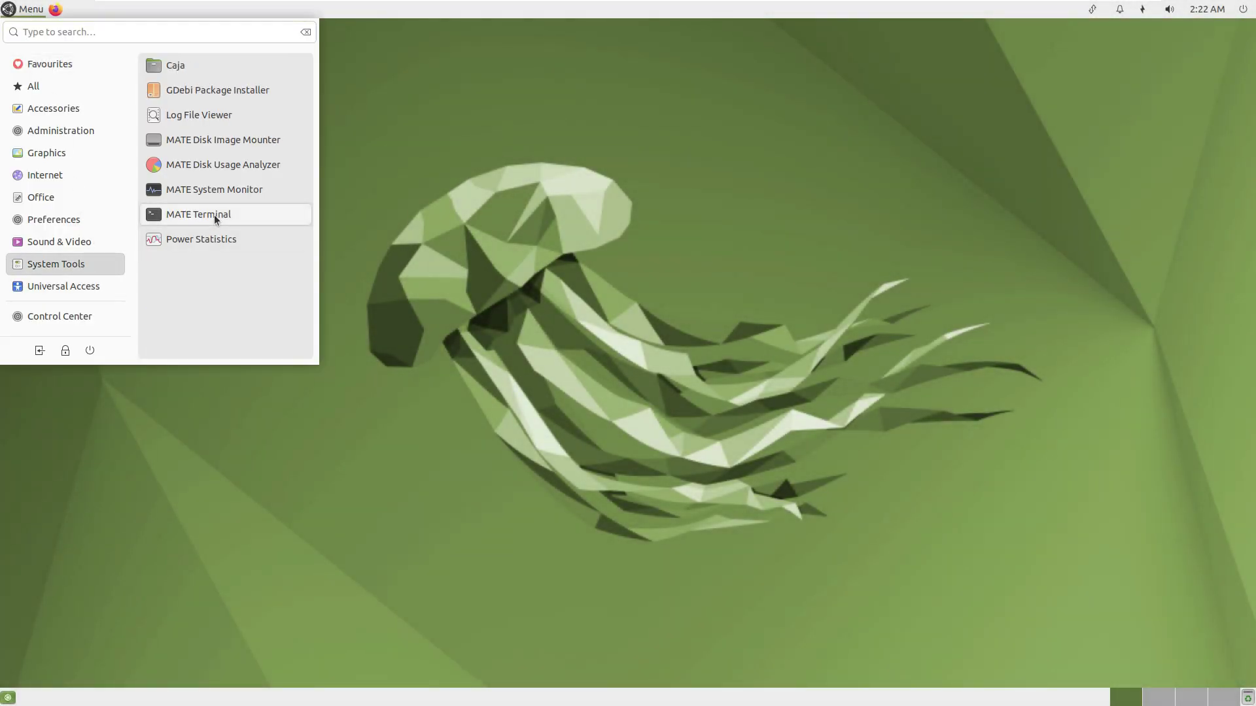
Launch System Monitor maximized and change the CPU2 graph colour to green.
{"action": "left_click", "coordinate": [233, 184]}
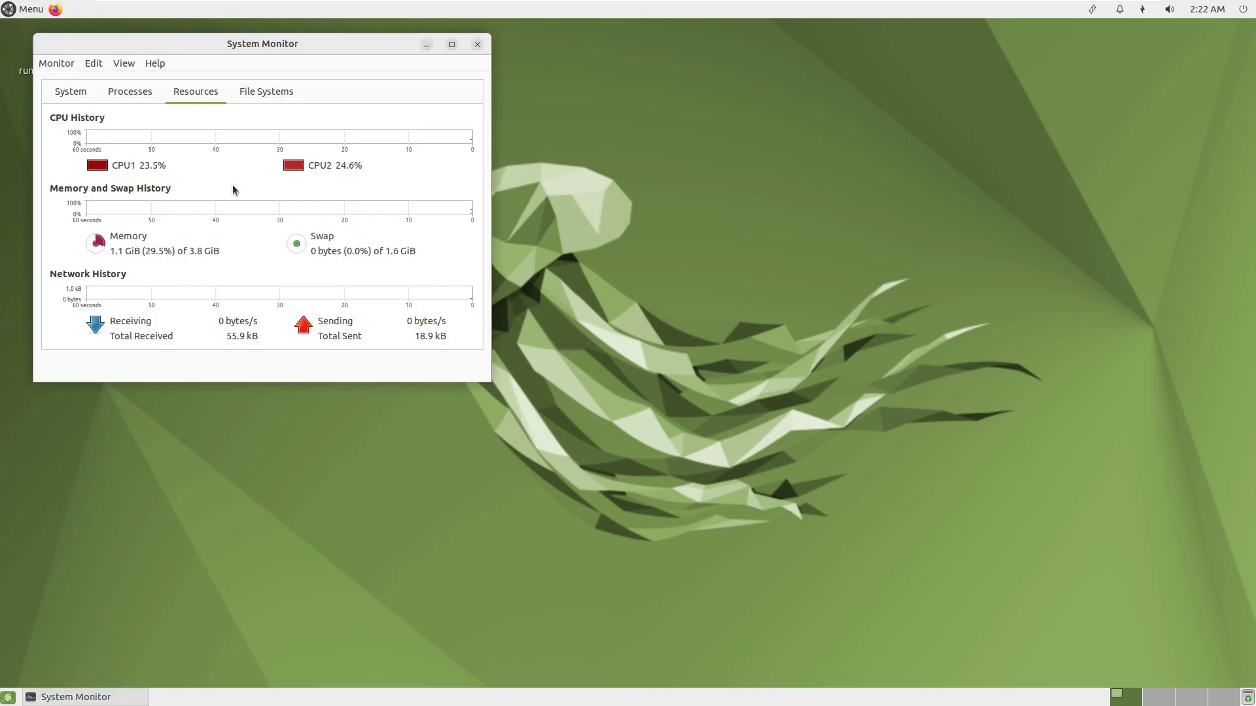
{"action": "left_click", "coordinate": [452, 44]}
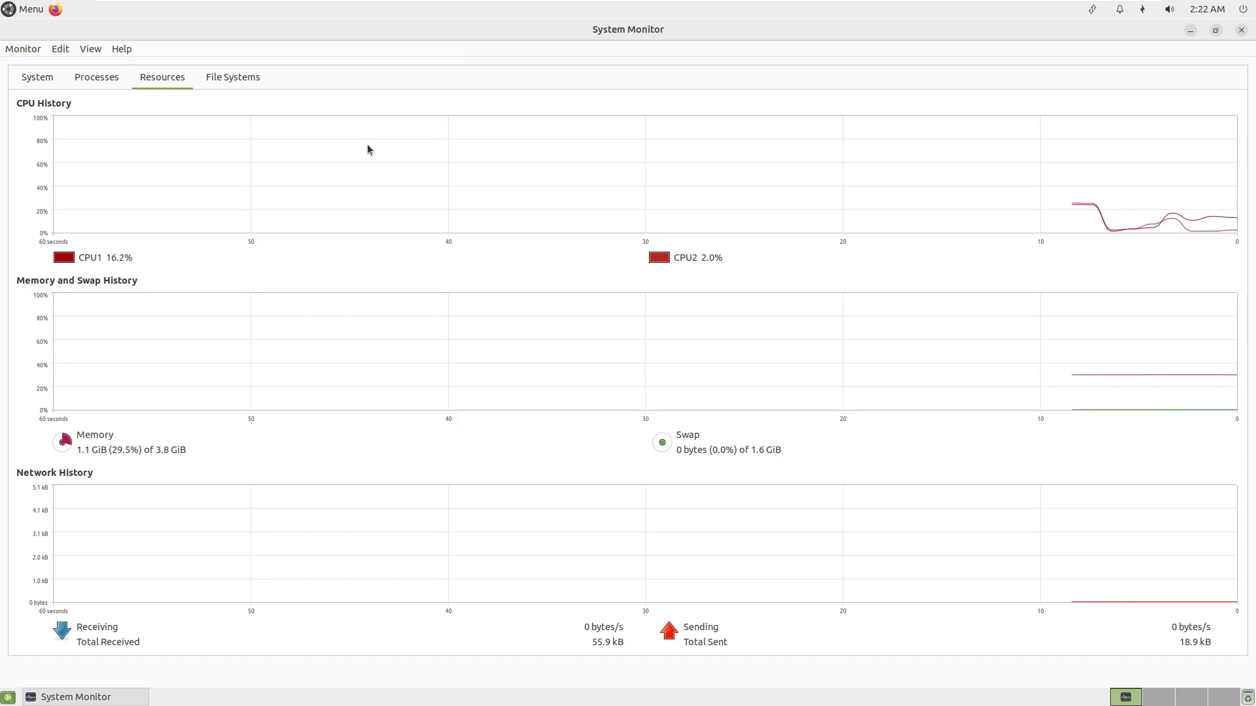
{"action": "left_click", "coordinate": [658, 260]}
{"action": "left_click", "coordinate": [527, 322]}
{"action": "left_click", "coordinate": [752, 469]}
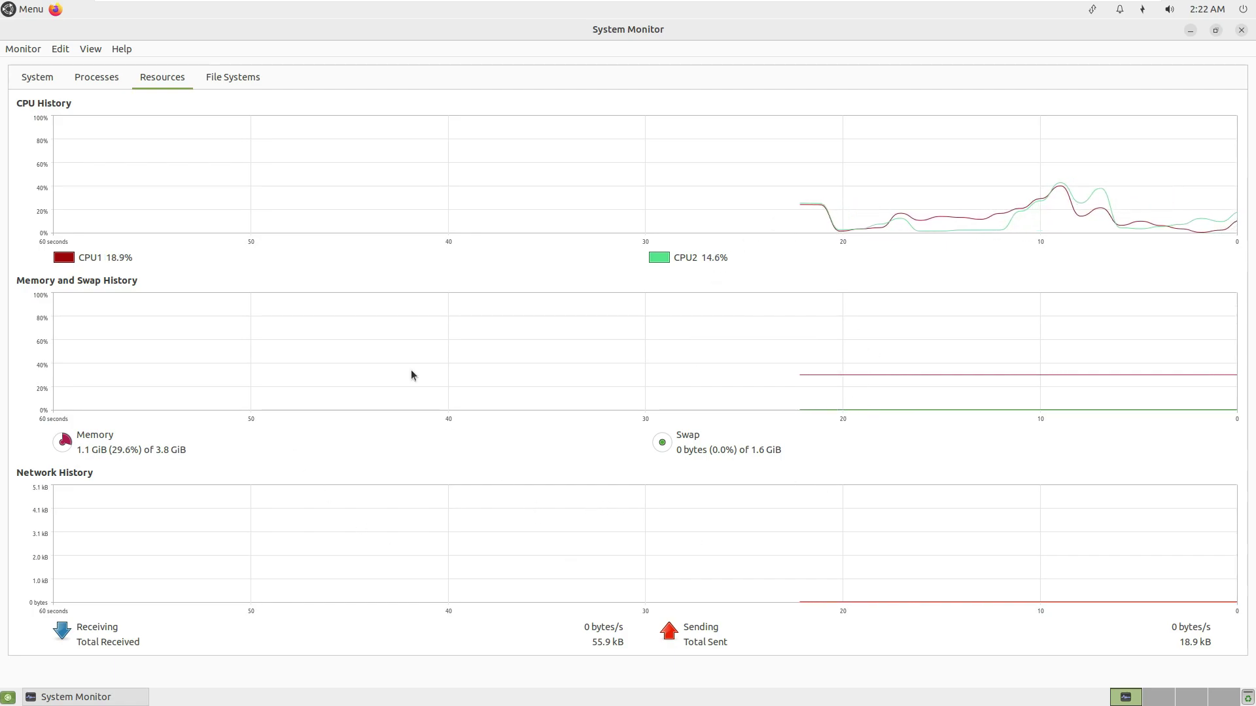
Filter the Processes list to active, then all, then only my own processes.
{"action": "left_click", "coordinate": [92, 79]}
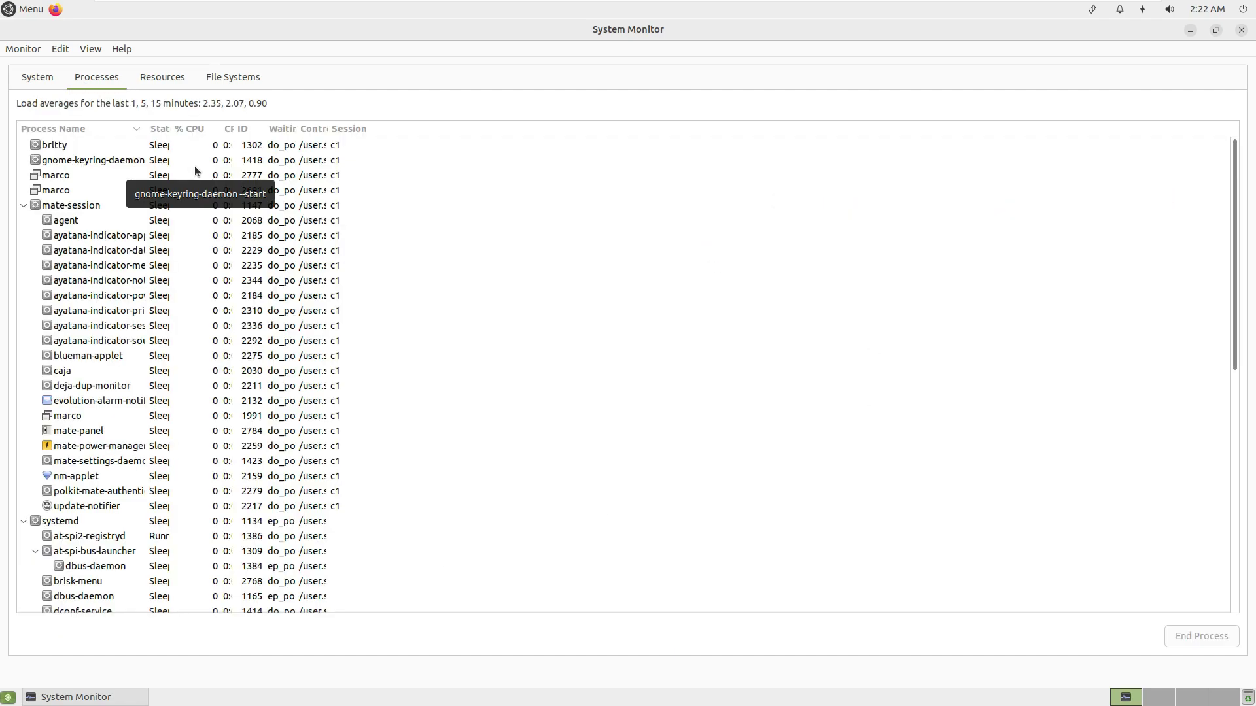
{"action": "left_click", "coordinate": [59, 48]}
{"action": "mouse_move", "coordinate": [88, 49]}
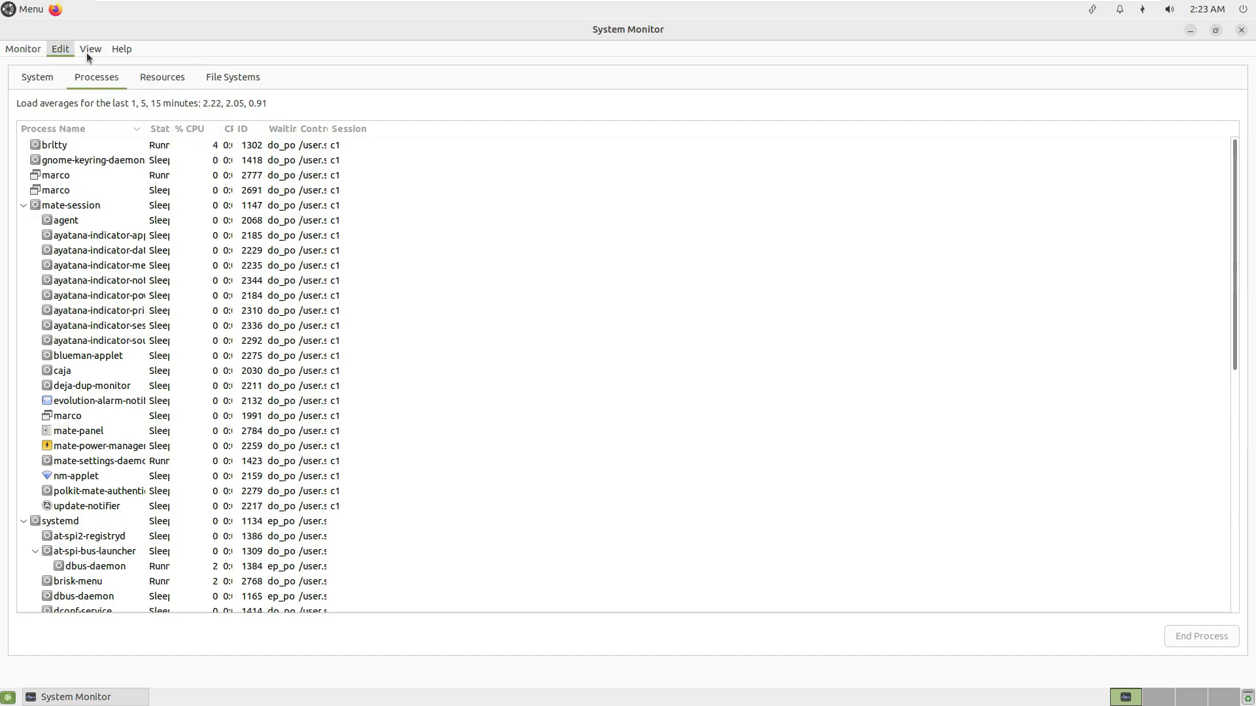
{"action": "left_click", "coordinate": [120, 65]}
{"action": "left_click", "coordinate": [90, 49]}
{"action": "left_click", "coordinate": [104, 79]}
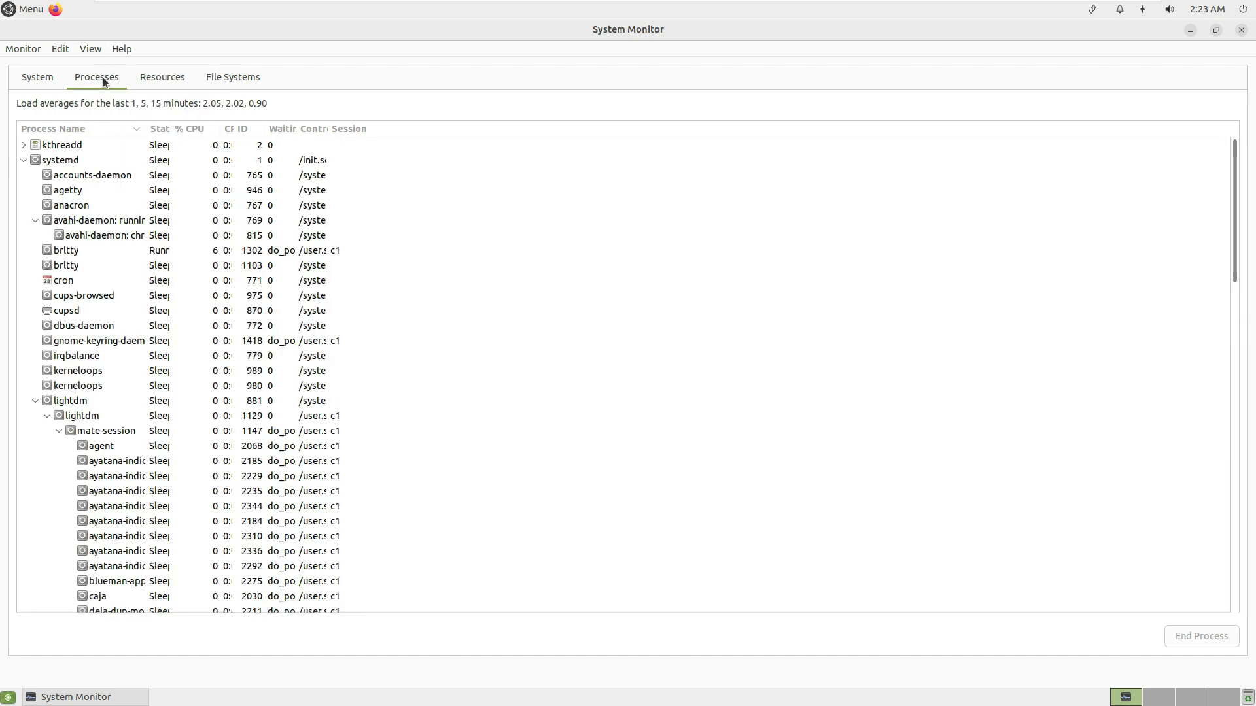
{"action": "left_click", "coordinate": [82, 49]}
{"action": "left_click", "coordinate": [111, 97]}
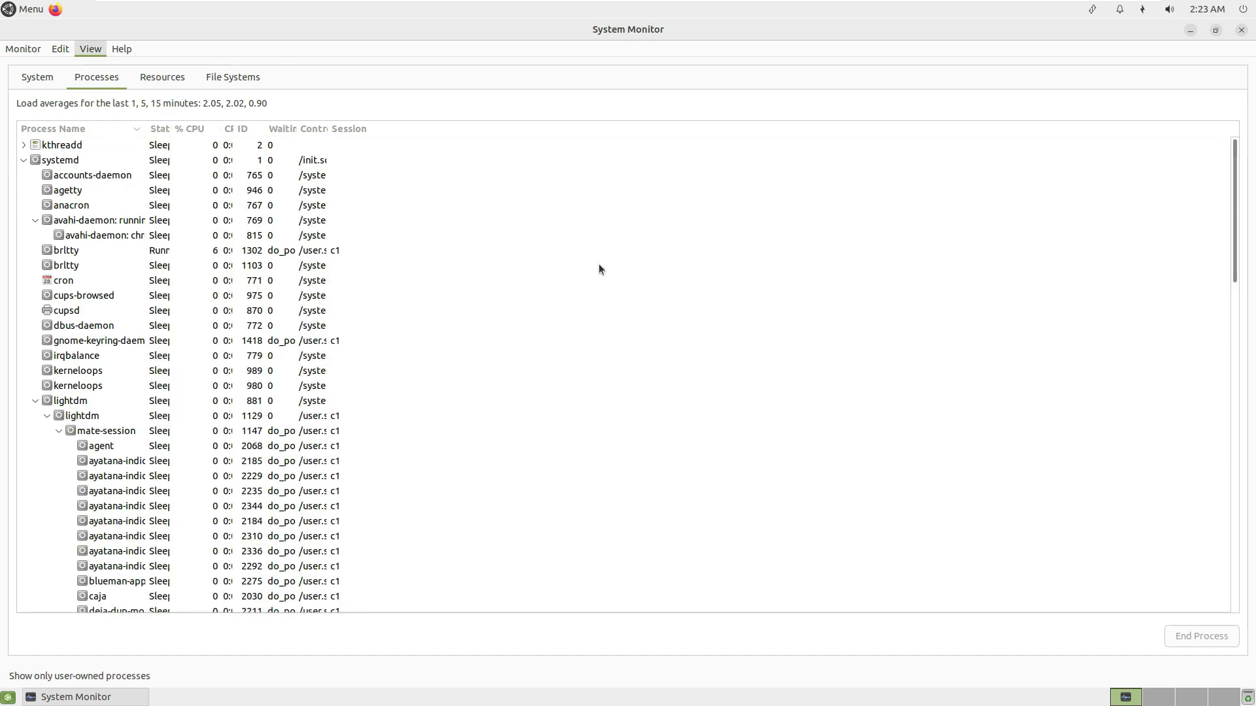
{"action": "scroll", "coordinate": [588, 268], "scroll_direction": "down", "scroll_amount": 15}
{"action": "scroll", "coordinate": [563, 277], "scroll_direction": "up", "scroll_amount": 10}
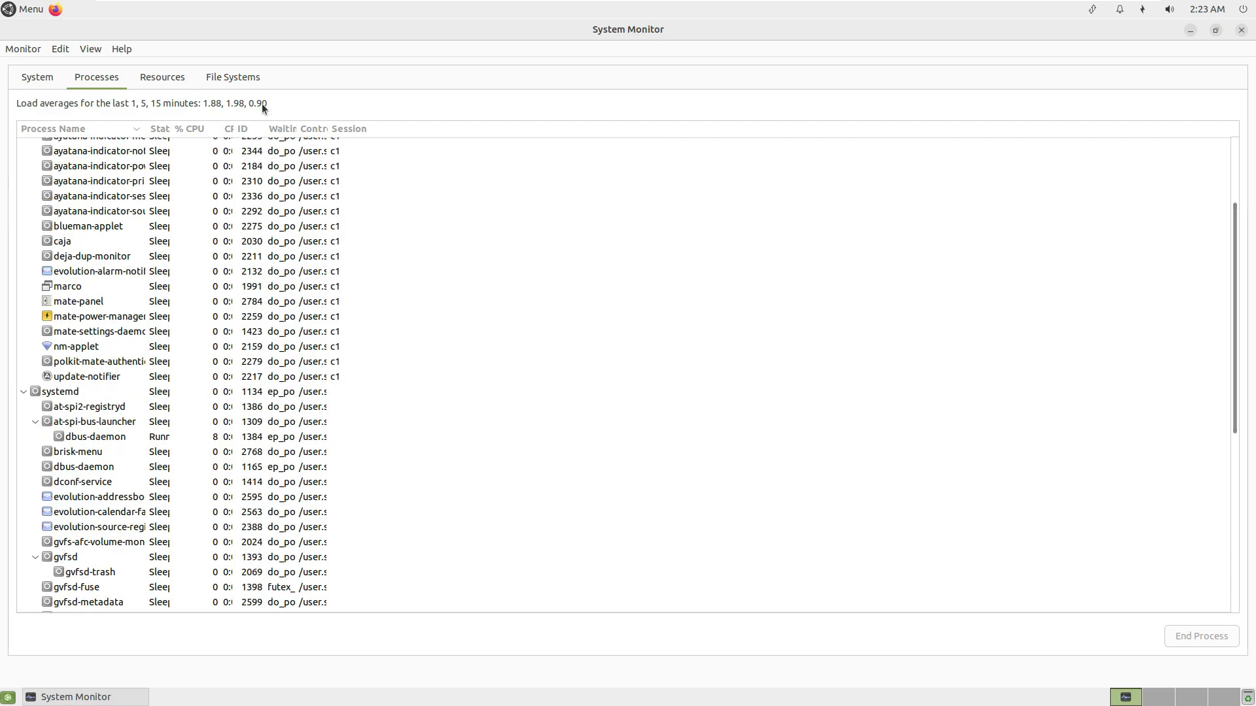
View the About details and the System overview, then close System Monitor.
{"action": "left_click", "coordinate": [119, 48]}
{"action": "left_click", "coordinate": [134, 81]}
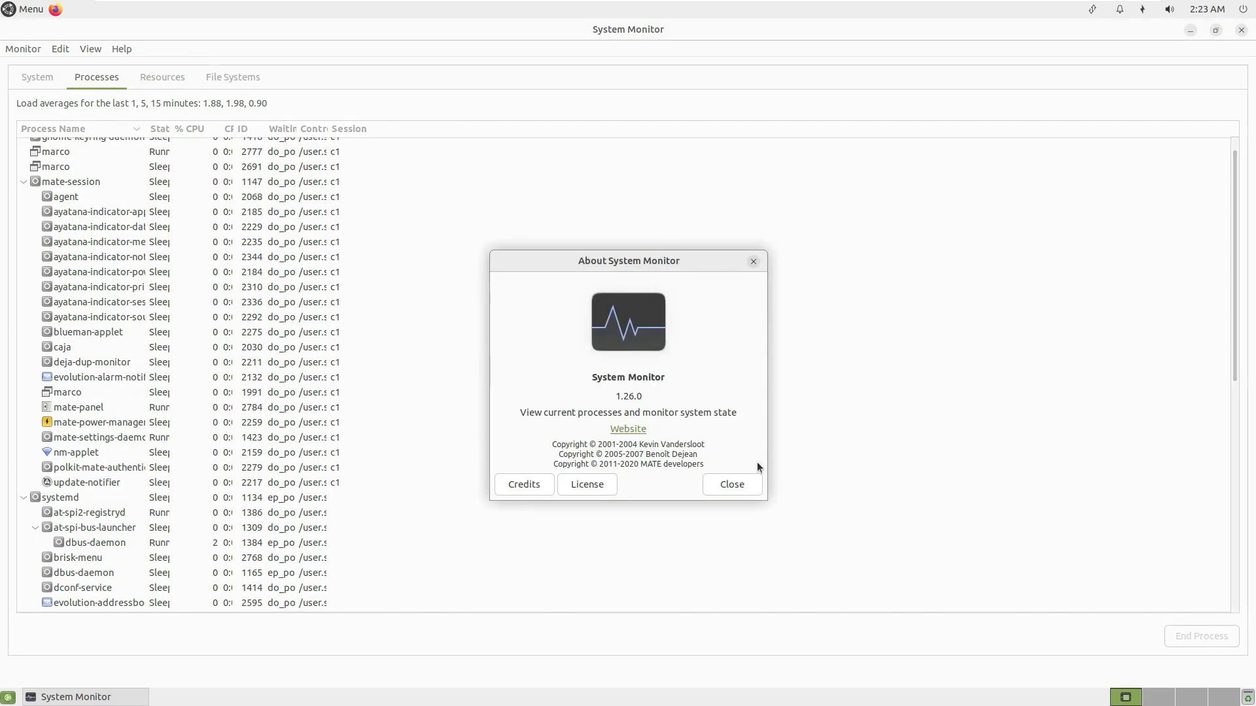
{"action": "left_click", "coordinate": [752, 484]}
{"action": "left_click", "coordinate": [34, 77]}
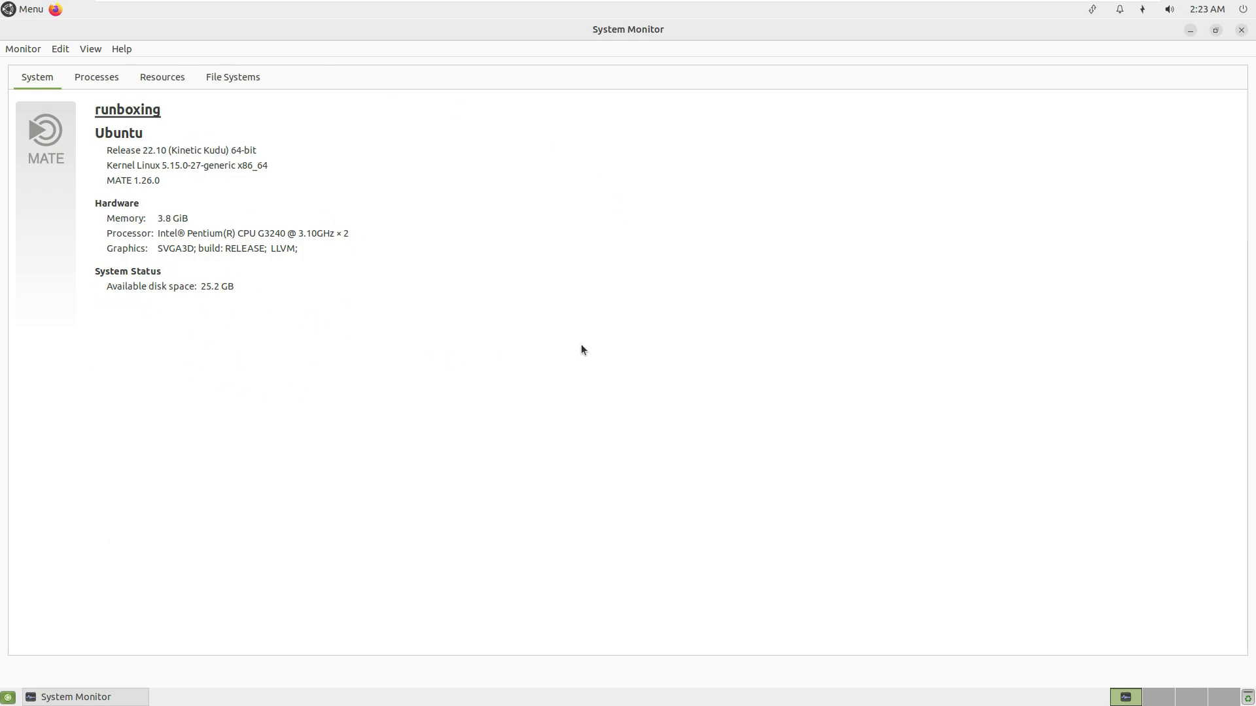
{"action": "left_click", "coordinate": [1240, 31]}
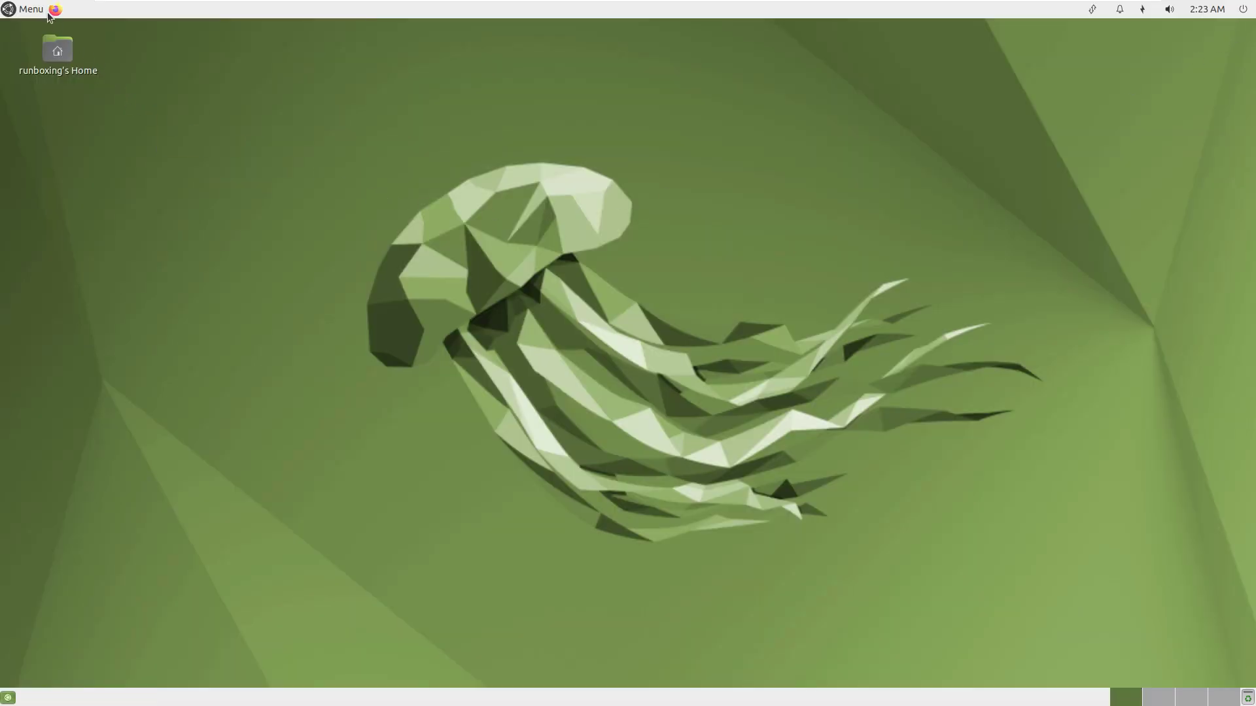
Open MATE Terminal, run neofetch maximized and highlight the OS and MATE 1.26.0 lines.
{"action": "left_click", "coordinate": [31, 9]}
{"action": "left_click", "coordinate": [79, 269]}
{"action": "left_click", "coordinate": [195, 221]}
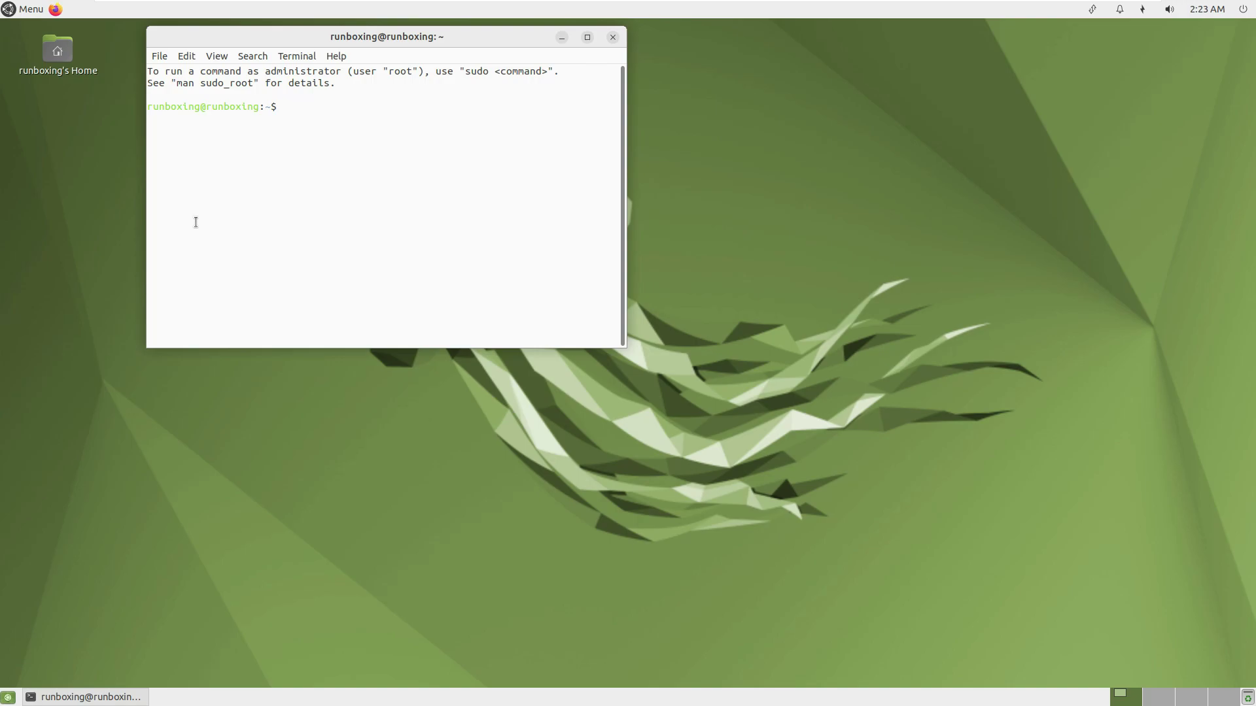
{"action": "key", "text": "Return"}
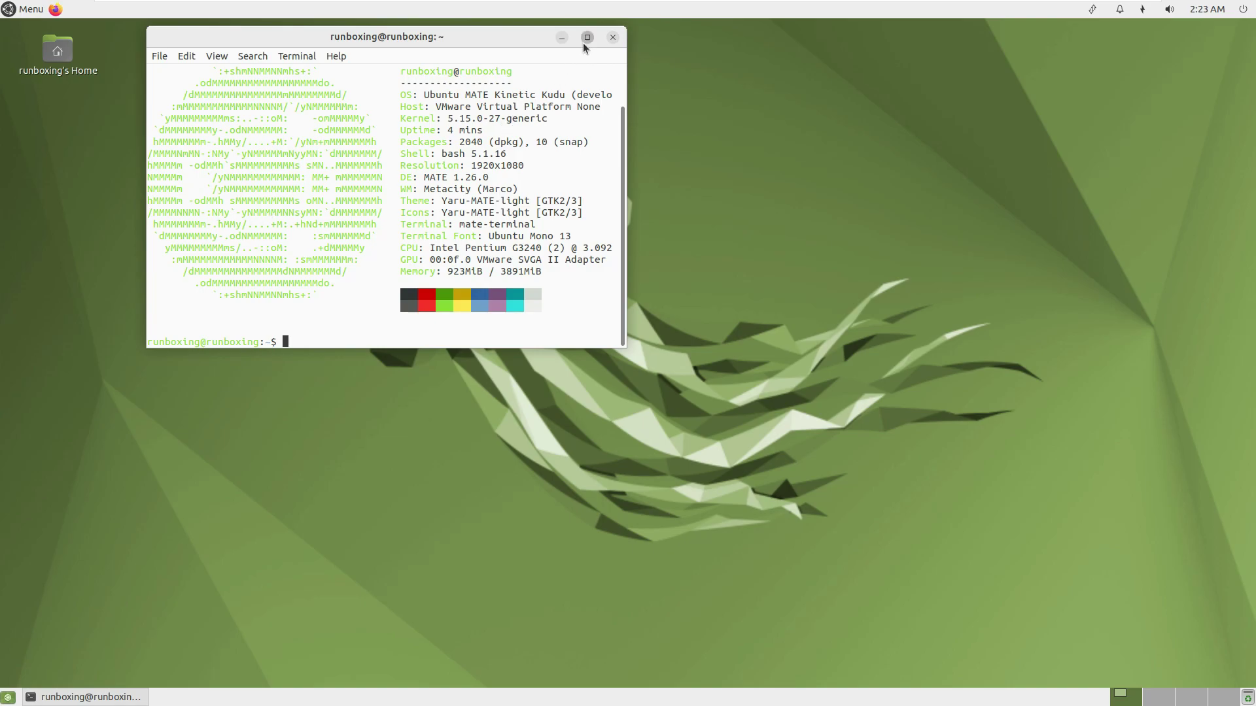
{"action": "left_click", "coordinate": [586, 38]}
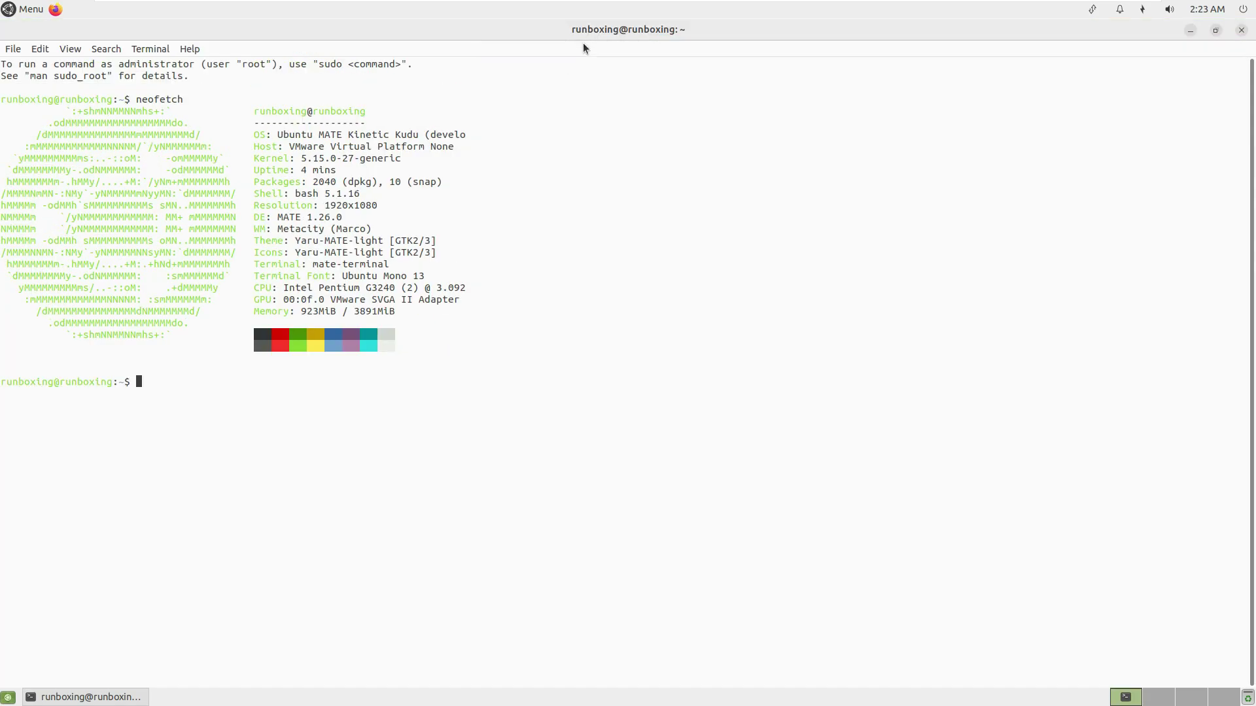
{"action": "left_click_drag", "start_coordinate": [471, 137], "coordinate": [277, 136]}
{"action": "left_click", "coordinate": [281, 136]}
{"action": "left_click_drag", "start_coordinate": [342, 218], "coordinate": [278, 220]}
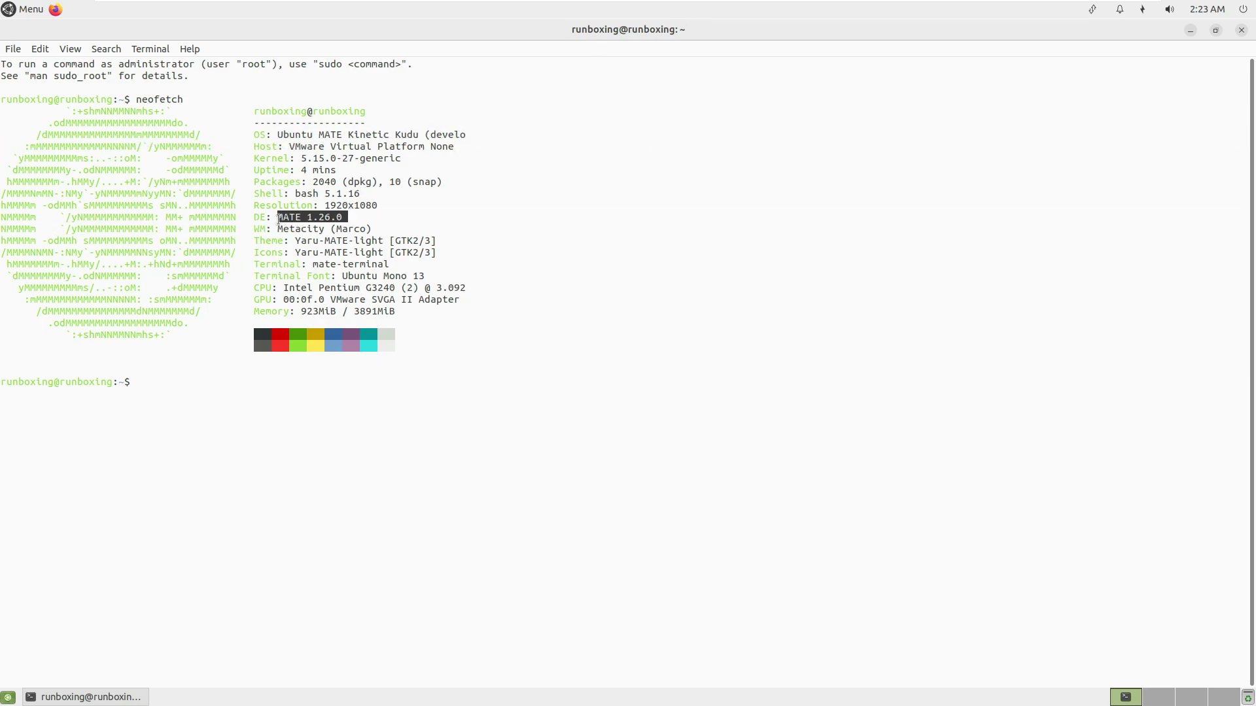
{"action": "left_click", "coordinate": [224, 385]}
Run uname plain and with -a, -s, -v, -n, -r, -i and -o.
{"action": "type", "text": "uname"}
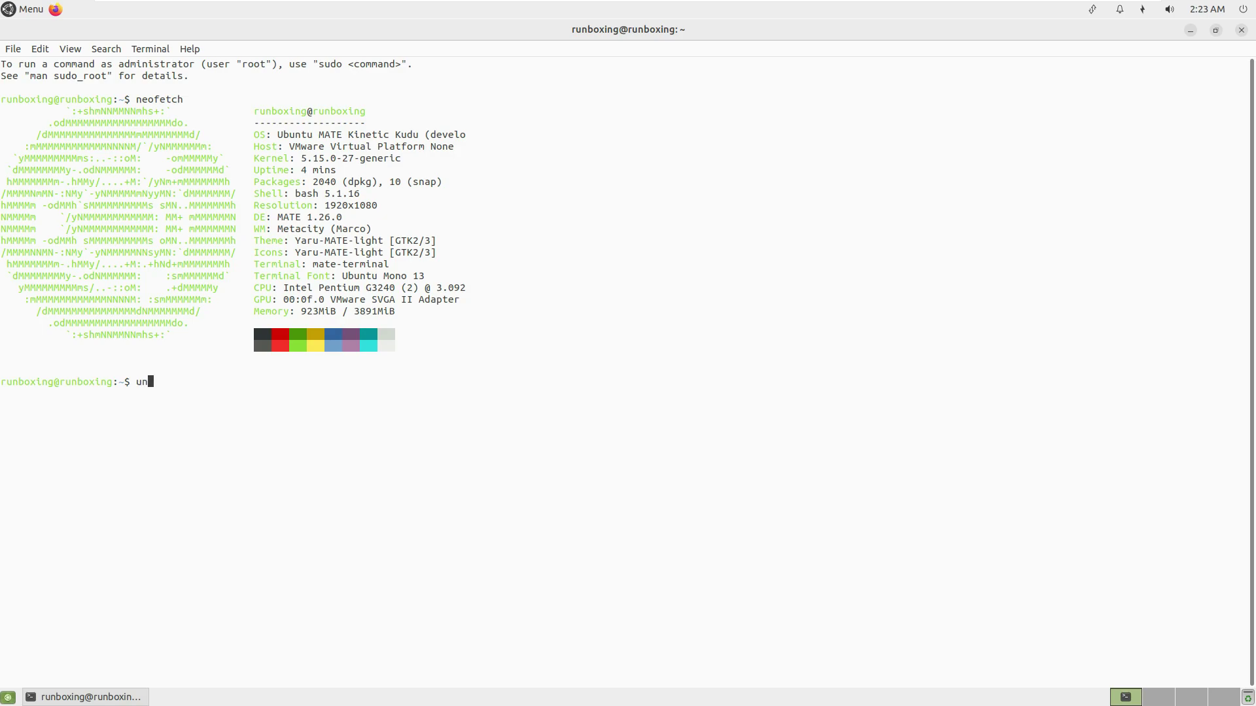
{"action": "key", "text": "Return"}
{"action": "type", "text": "name -a"}
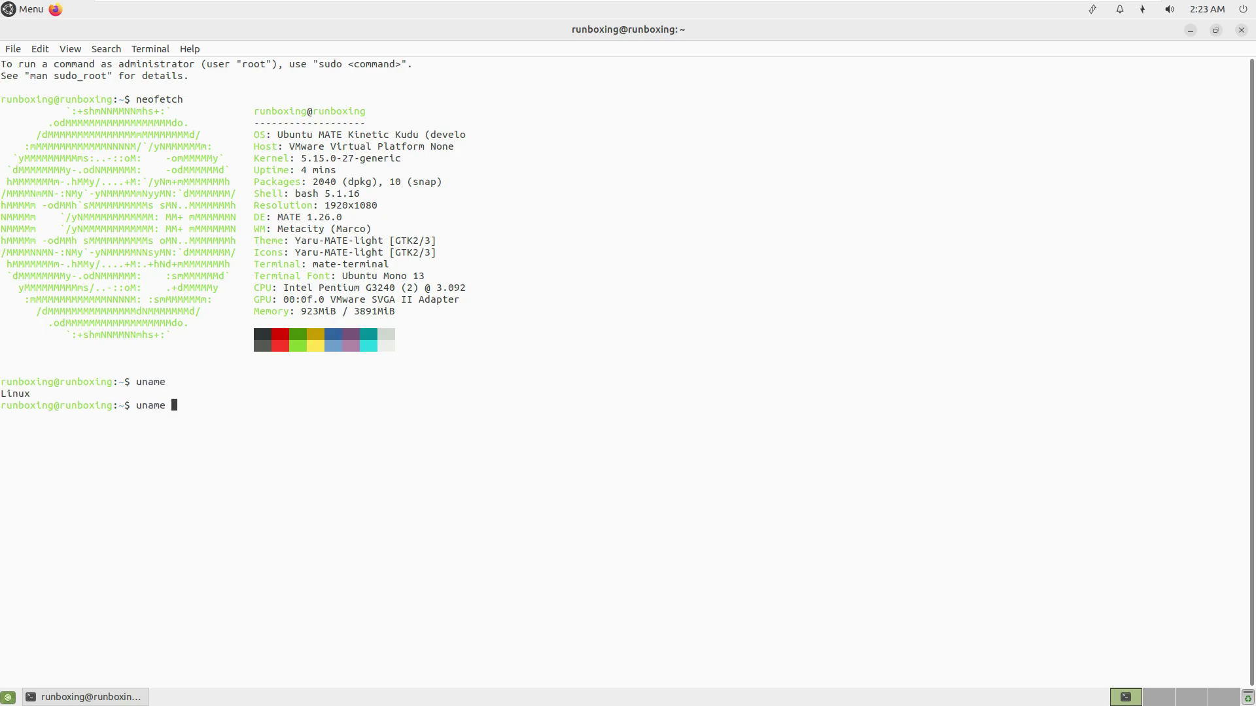
{"action": "key", "text": "Return"}
{"action": "type", "text": "uname -s"}
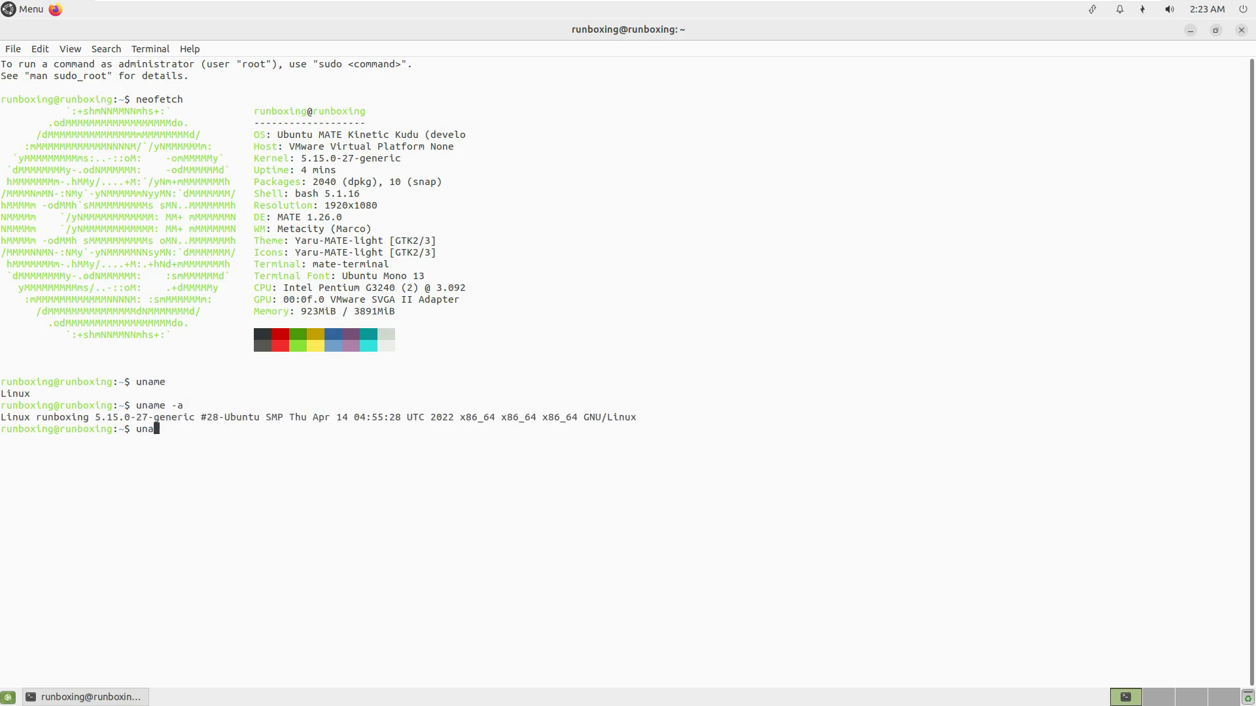
{"action": "key", "text": "Return"}
{"action": "type", "text": "uname -v"}
{"action": "key", "text": "Return"}
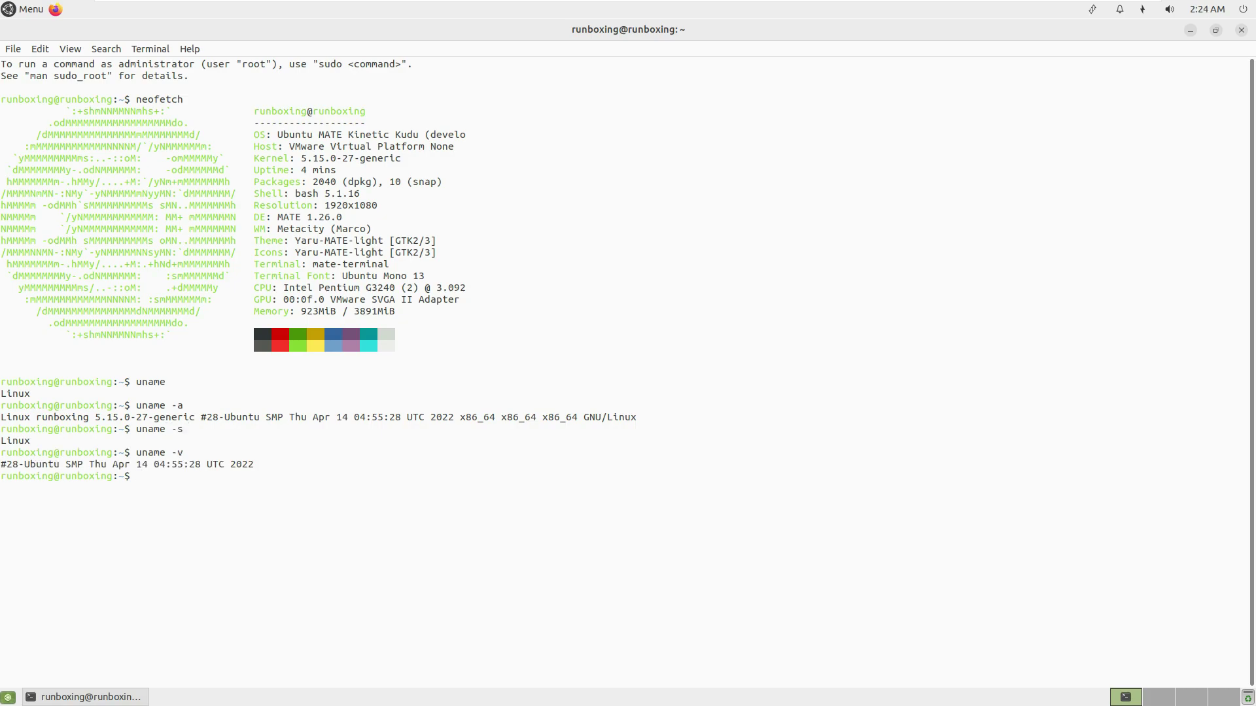
{"action": "type", "text": "uname -n"}
{"action": "key", "text": "Return"}
{"action": "type", "text": "uname -r"}
{"action": "key", "text": "Return"}
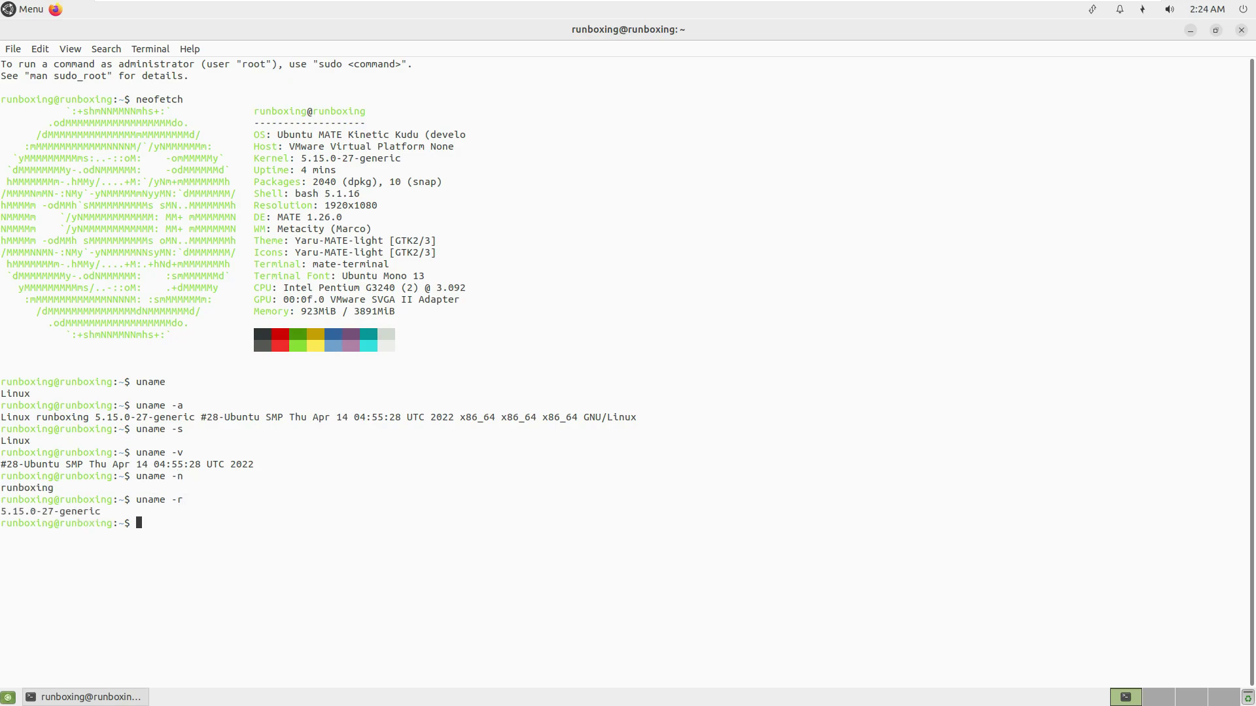
{"action": "type", "text": "uname -i"}
{"action": "key", "text": "Return"}
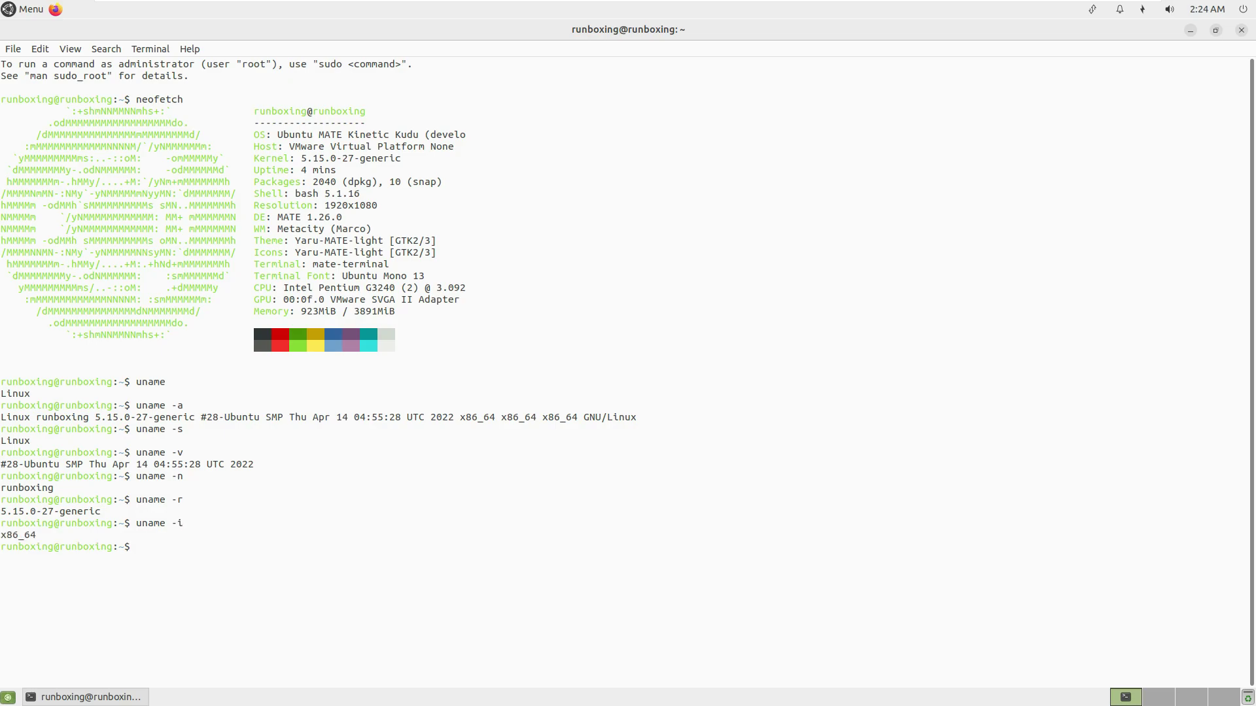
{"action": "type", "text": "uname -o"}
{"action": "key", "text": "Return"}
Run lscpu and highlight the rows from Architecture to Model.
{"action": "type", "text": "lscpu"}
{"action": "key", "text": "Return"}
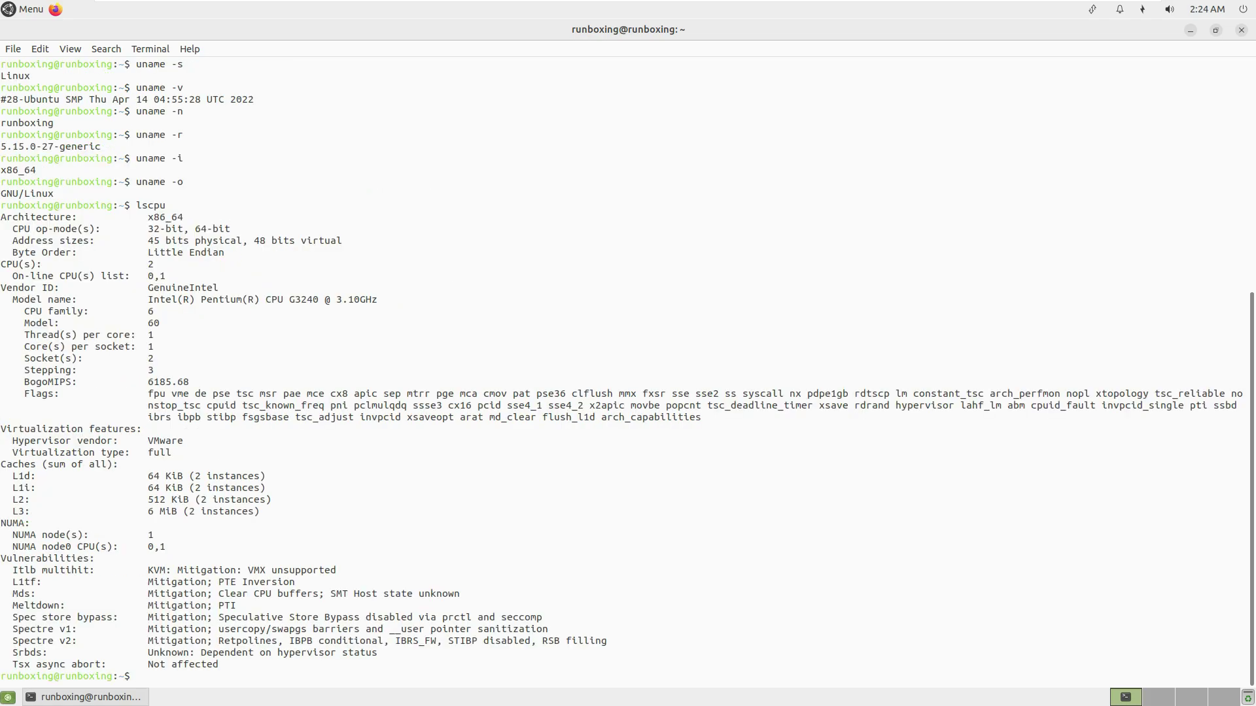
{"action": "scroll", "coordinate": [494, 438], "scroll_direction": "up", "scroll_amount": 10}
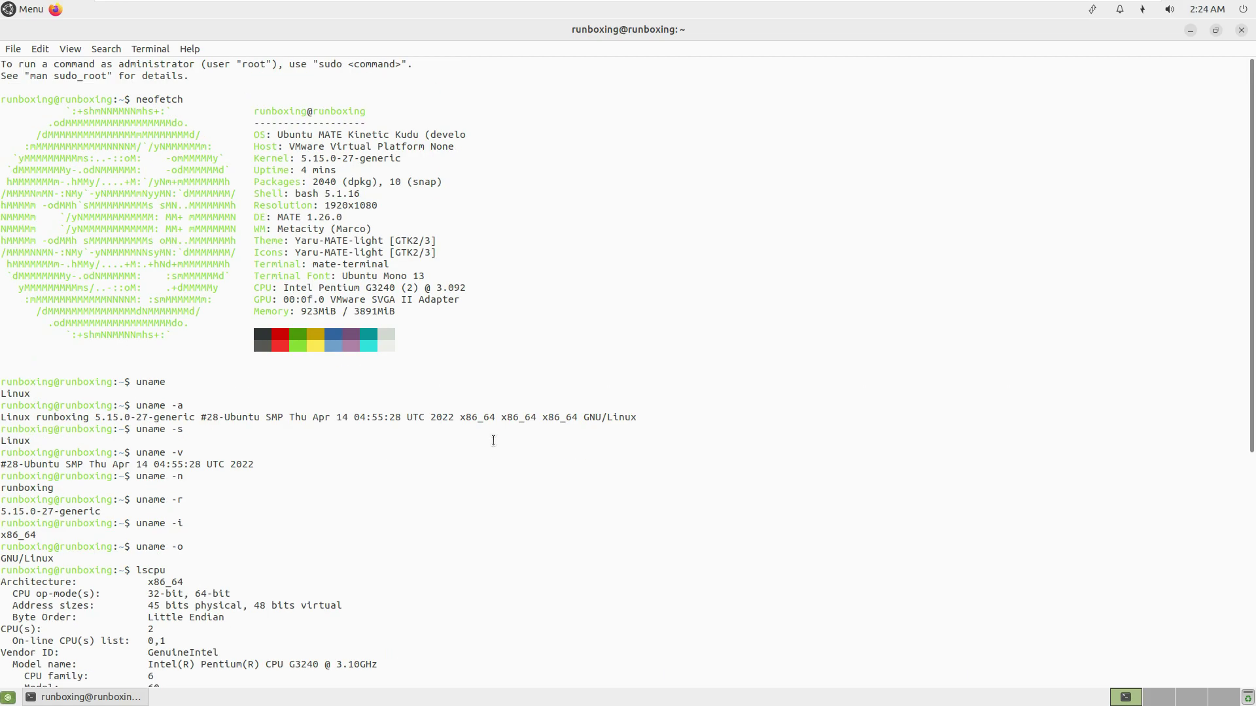
{"action": "scroll", "coordinate": [495, 440], "scroll_direction": "down", "scroll_amount": 10}
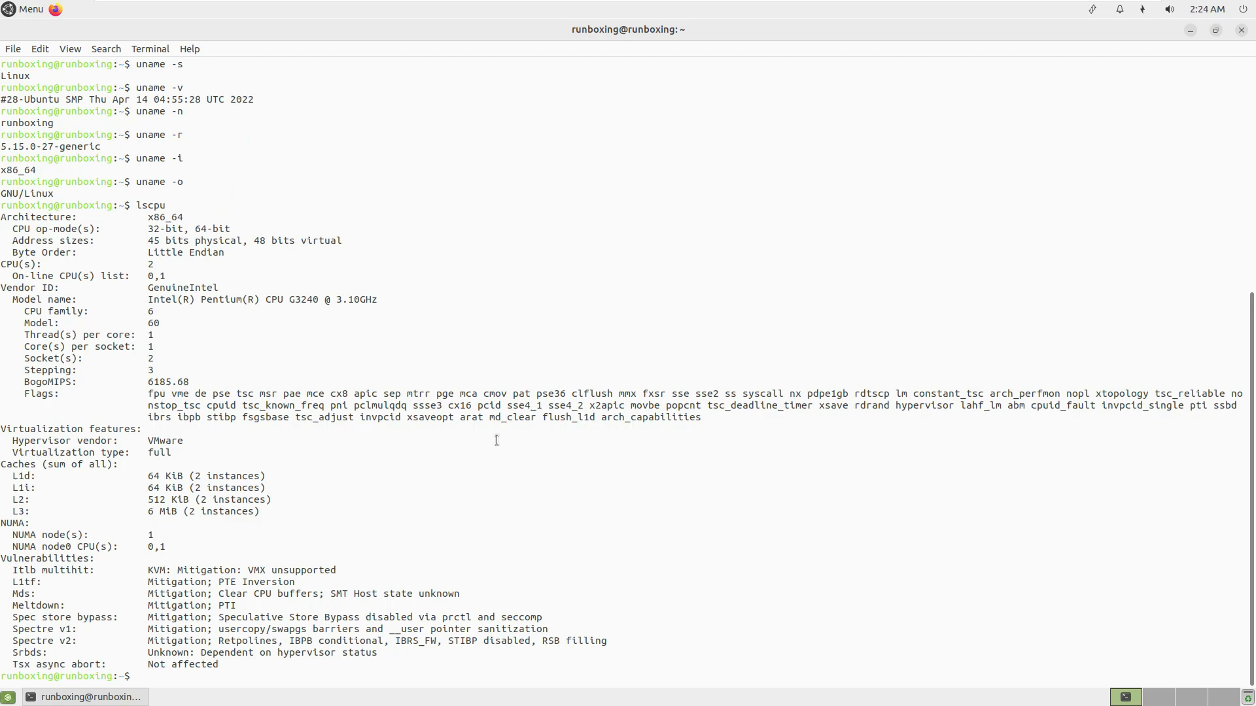
{"action": "left_click_drag", "start_coordinate": [141, 216], "coordinate": [370, 337]}
{"action": "left_click", "coordinate": [469, 465]}
List the hardware with lshw -short and scroll through the output.
{"action": "type", "text": "lshw -short"}
{"action": "key", "text": "Return"}
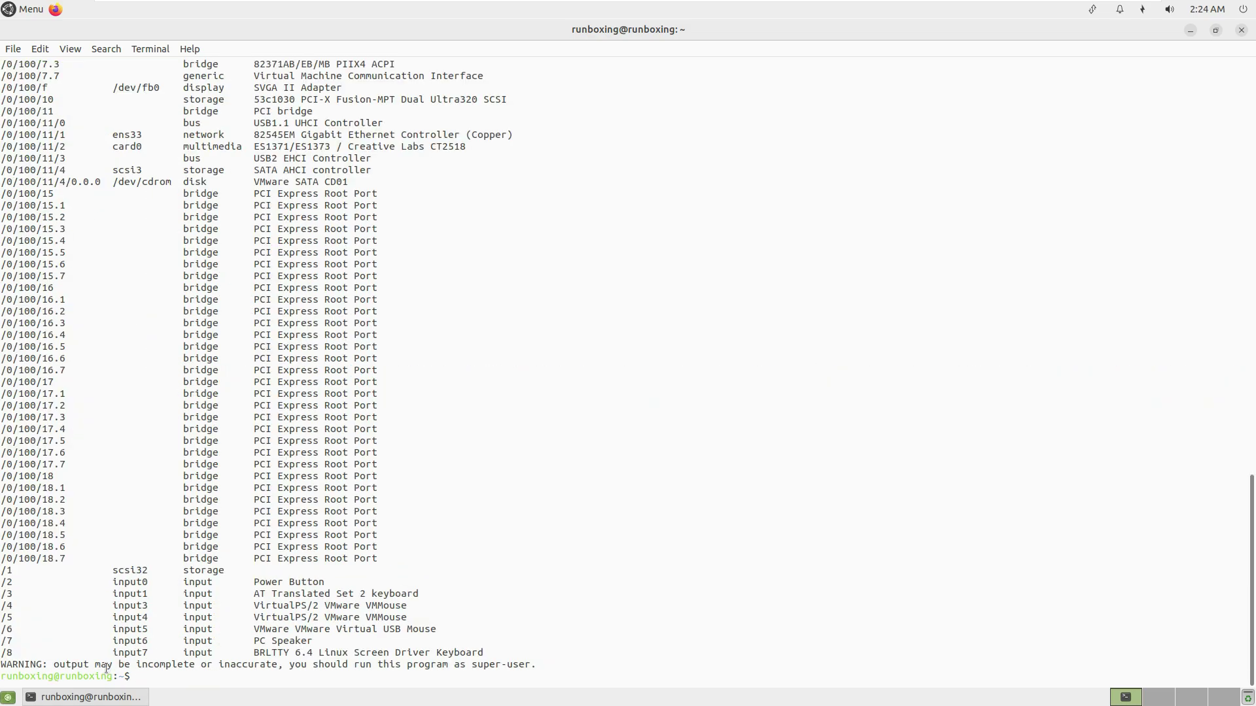
{"action": "scroll", "coordinate": [671, 444], "scroll_direction": "up", "scroll_amount": 10}
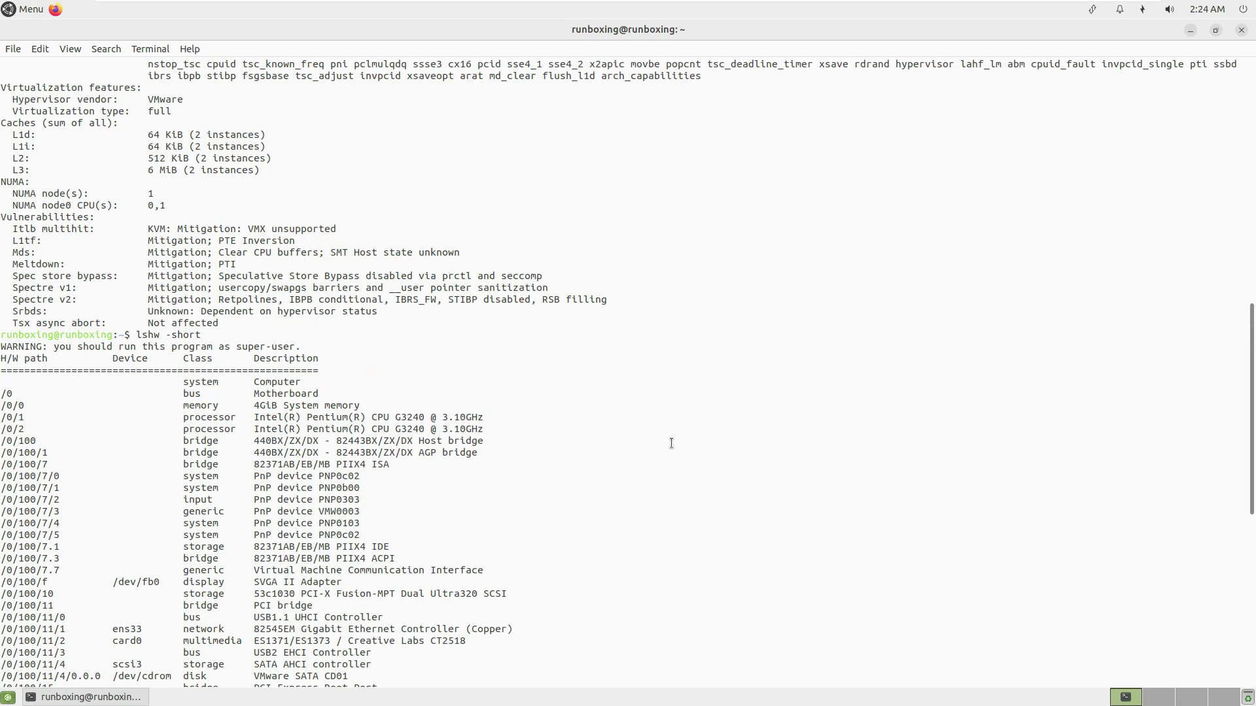
{"action": "scroll", "coordinate": [670, 443], "scroll_direction": "down", "scroll_amount": 14}
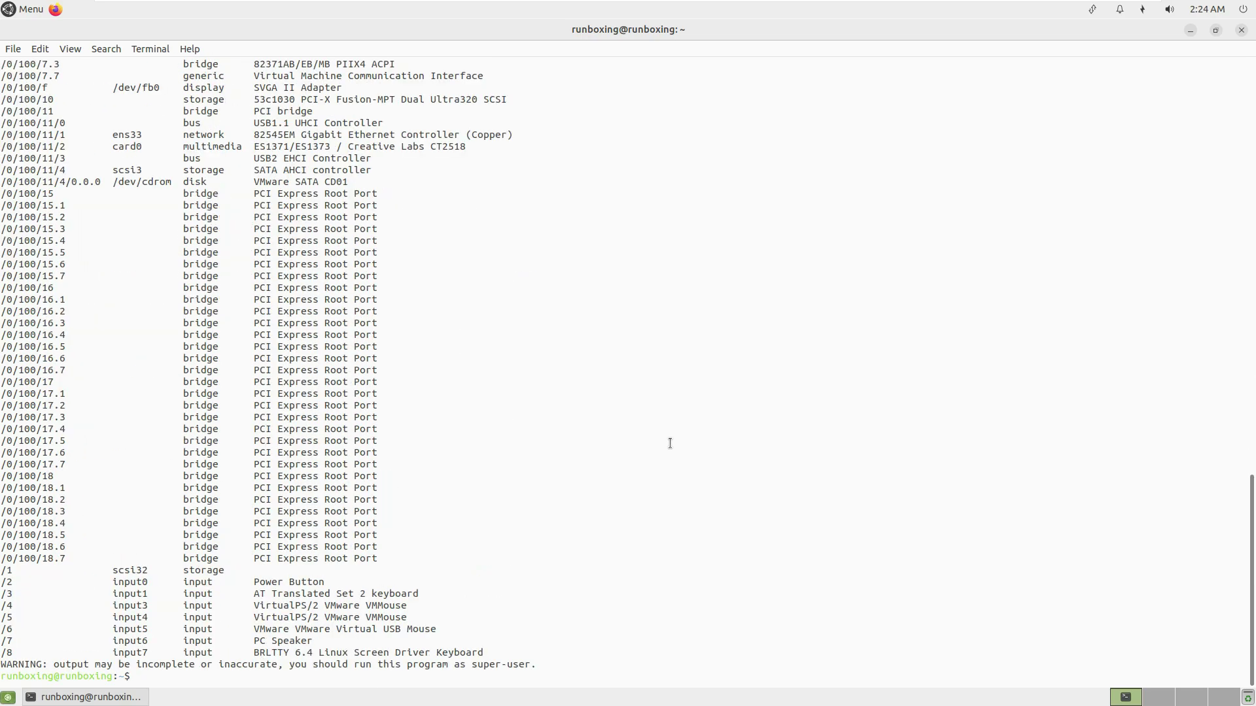
Run sudo apt install htop, finding it already installed, then launch htop.
{"action": "type", "text": "sudo apt install htop"}
{"action": "key", "text": "Return"}
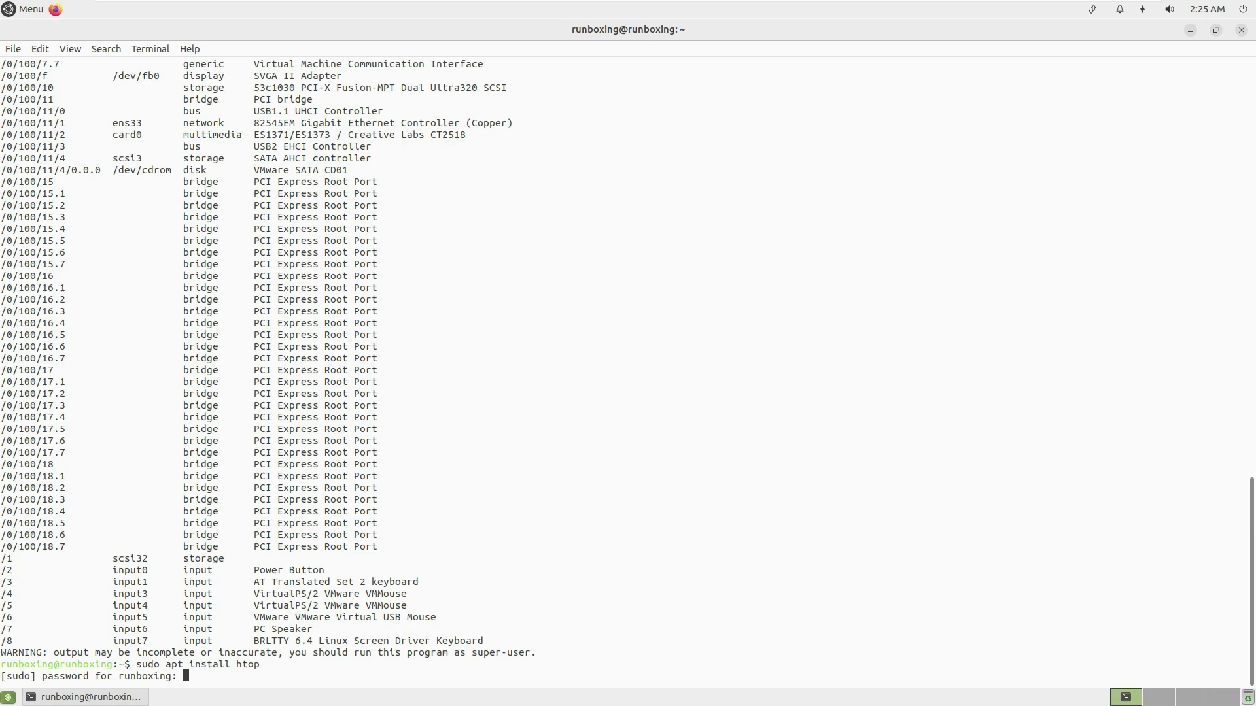
{"action": "key", "text": "Return"}
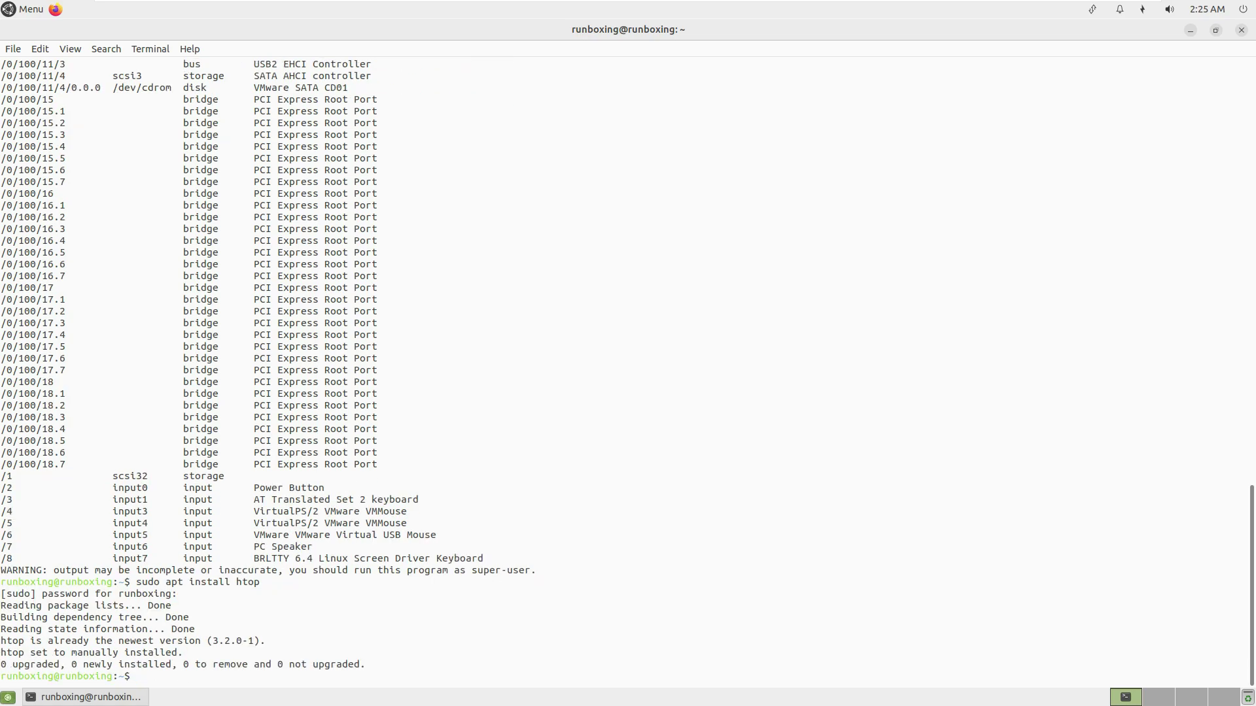
{"action": "type", "text": "htop"}
{"action": "key", "text": "Return"}
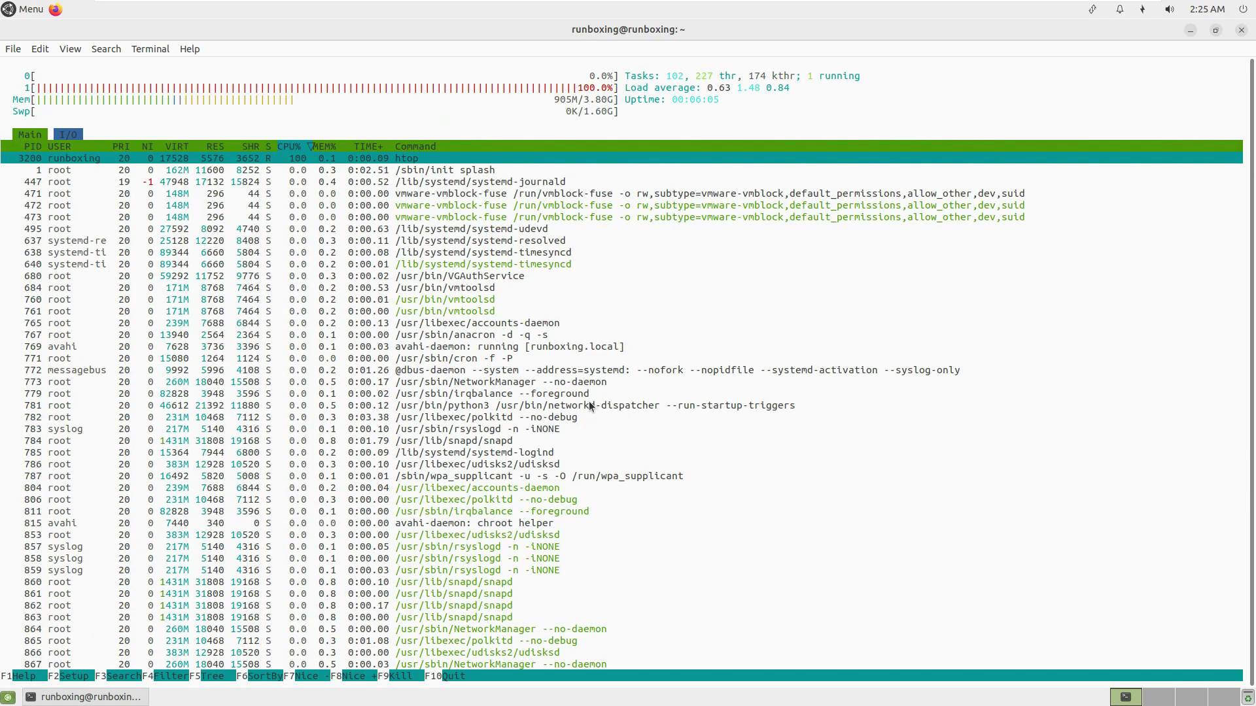
Switch htop to tree view with F5, then close the terminal confirming Close Terminal.
{"action": "scroll", "coordinate": [581, 399], "scroll_direction": "down", "scroll_amount": 12}
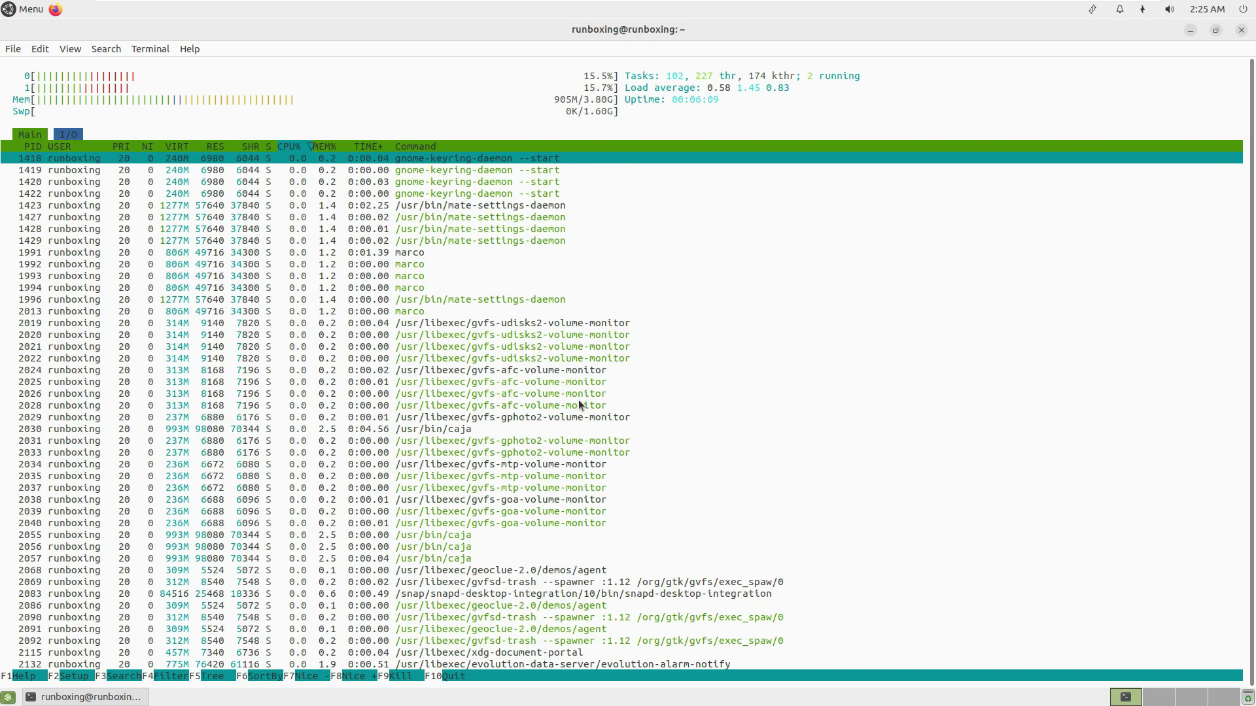
{"action": "scroll", "coordinate": [578, 399], "scroll_direction": "up", "scroll_amount": 12}
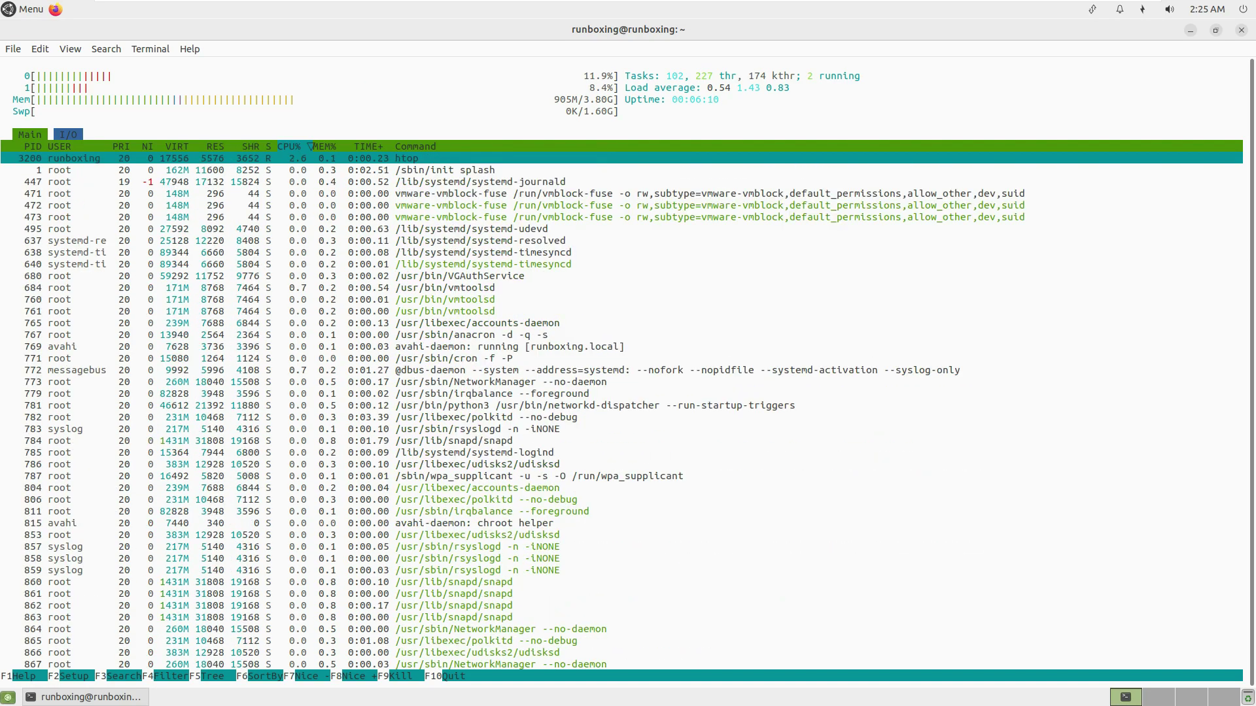
{"action": "key", "text": "F5"}
{"action": "scroll", "coordinate": [476, 315], "scroll_direction": "down", "scroll_amount": 15}
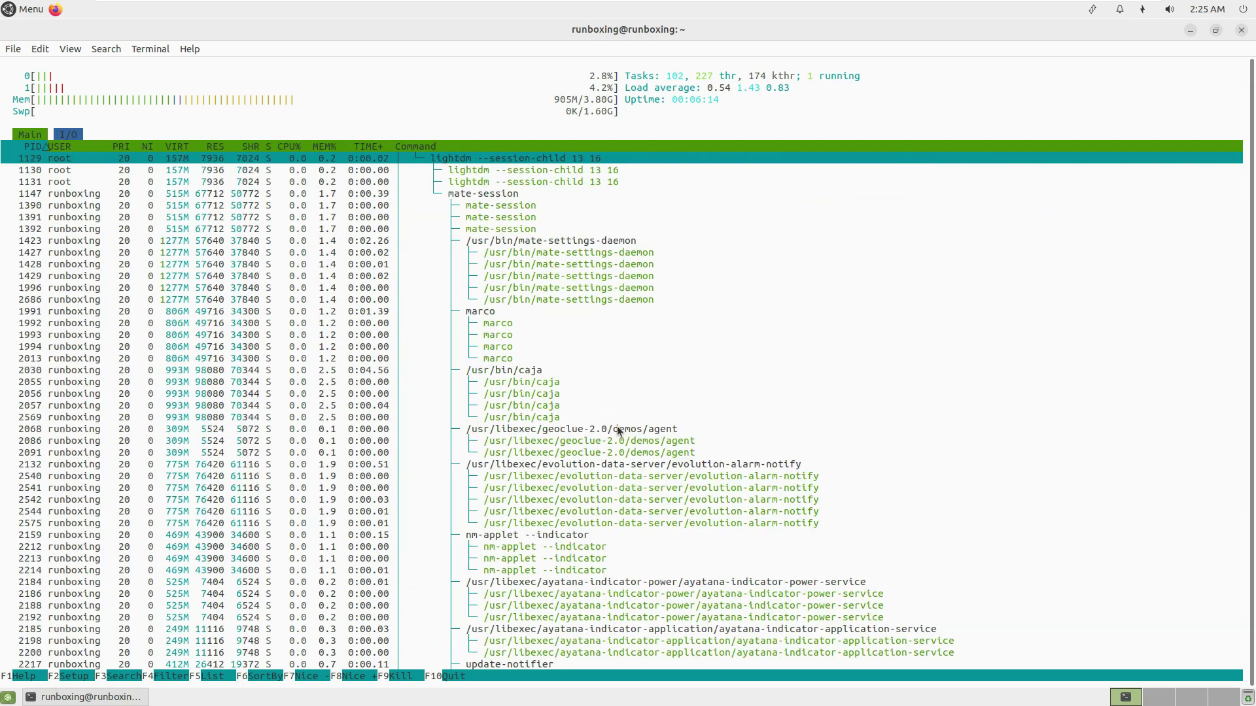
{"action": "scroll", "coordinate": [617, 430], "scroll_direction": "down", "scroll_amount": 4}
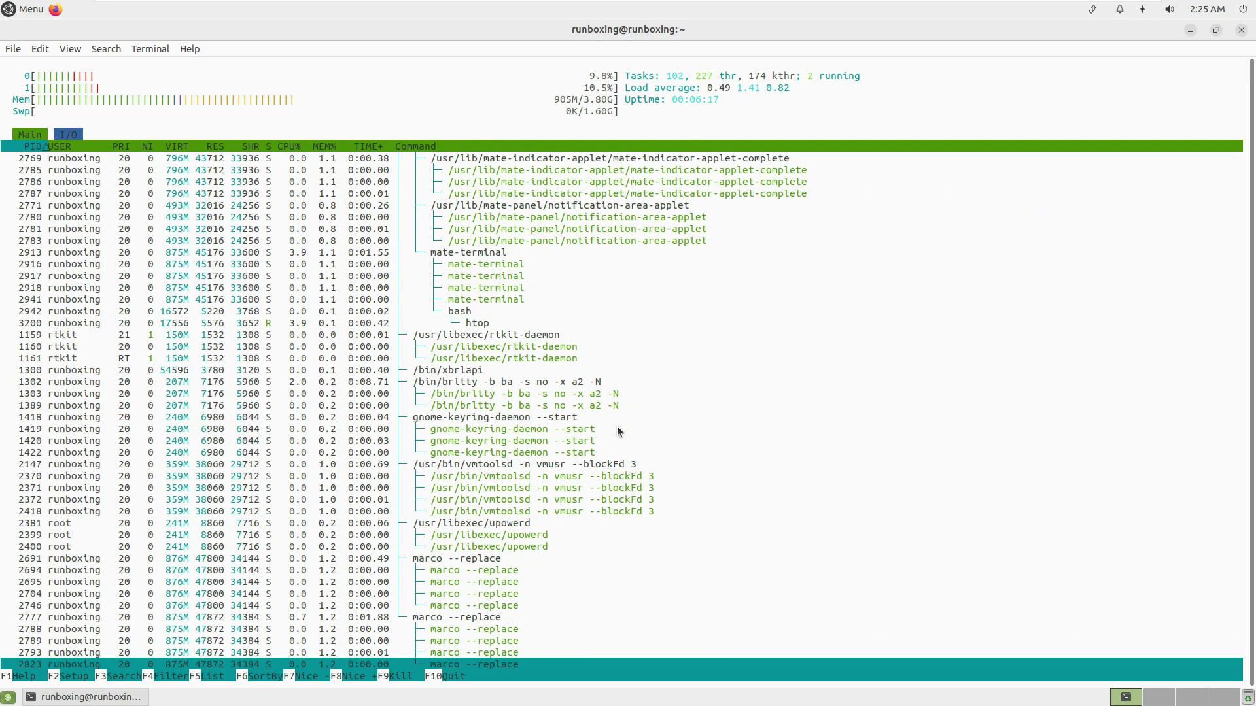
{"action": "left_click", "coordinate": [1243, 31]}
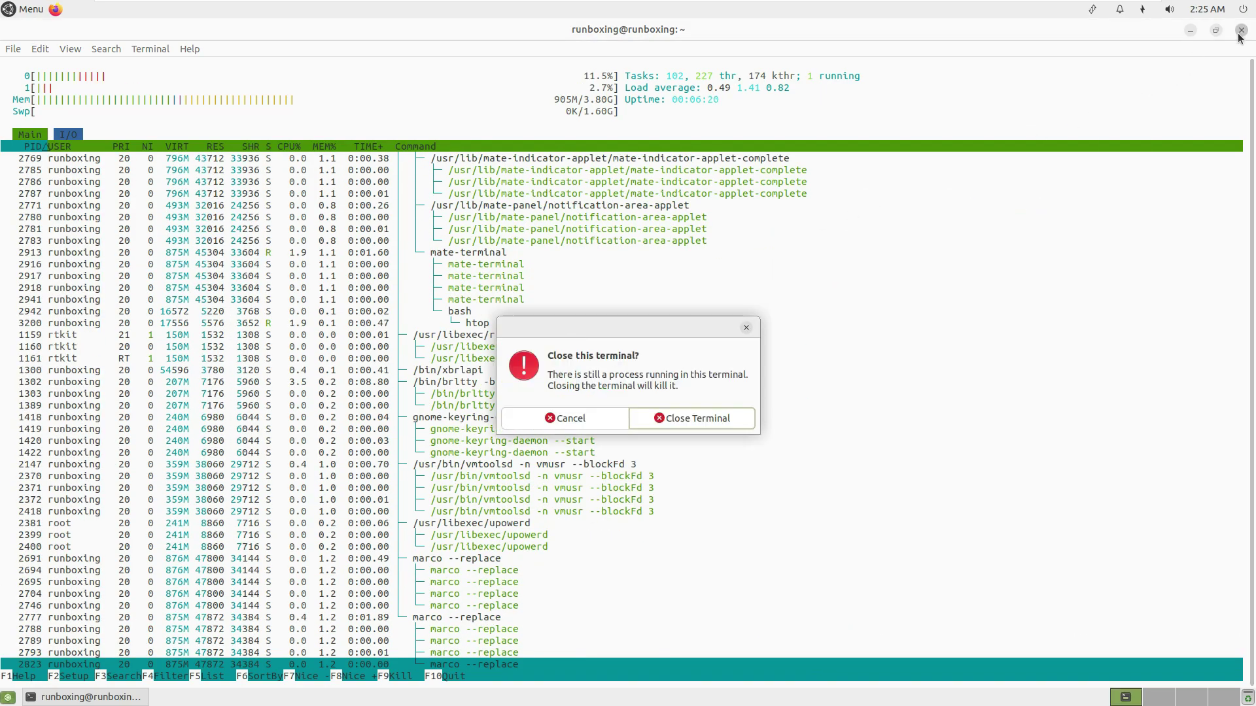
{"action": "left_click", "coordinate": [685, 411]}
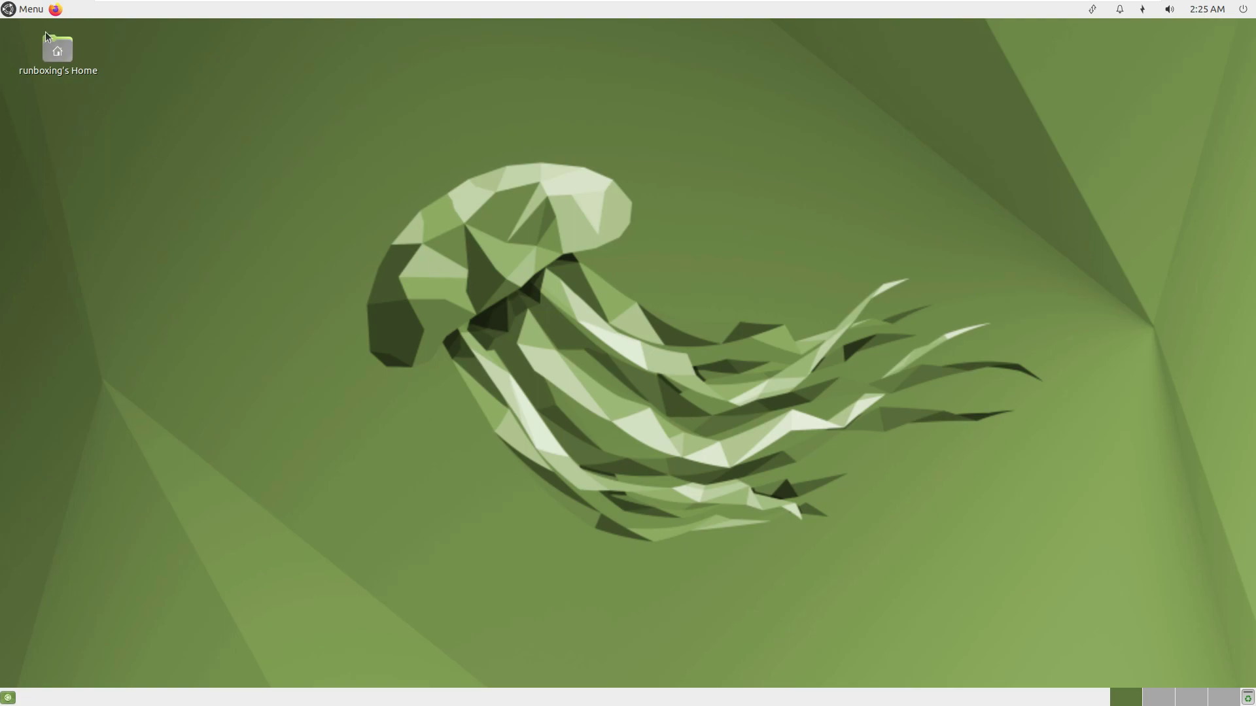
Browse the Accessories, Internet, Office, Sound & Video, Preferences and Administration menu categories, then close the menu.
{"action": "left_click", "coordinate": [29, 10]}
{"action": "left_click", "coordinate": [85, 108]}
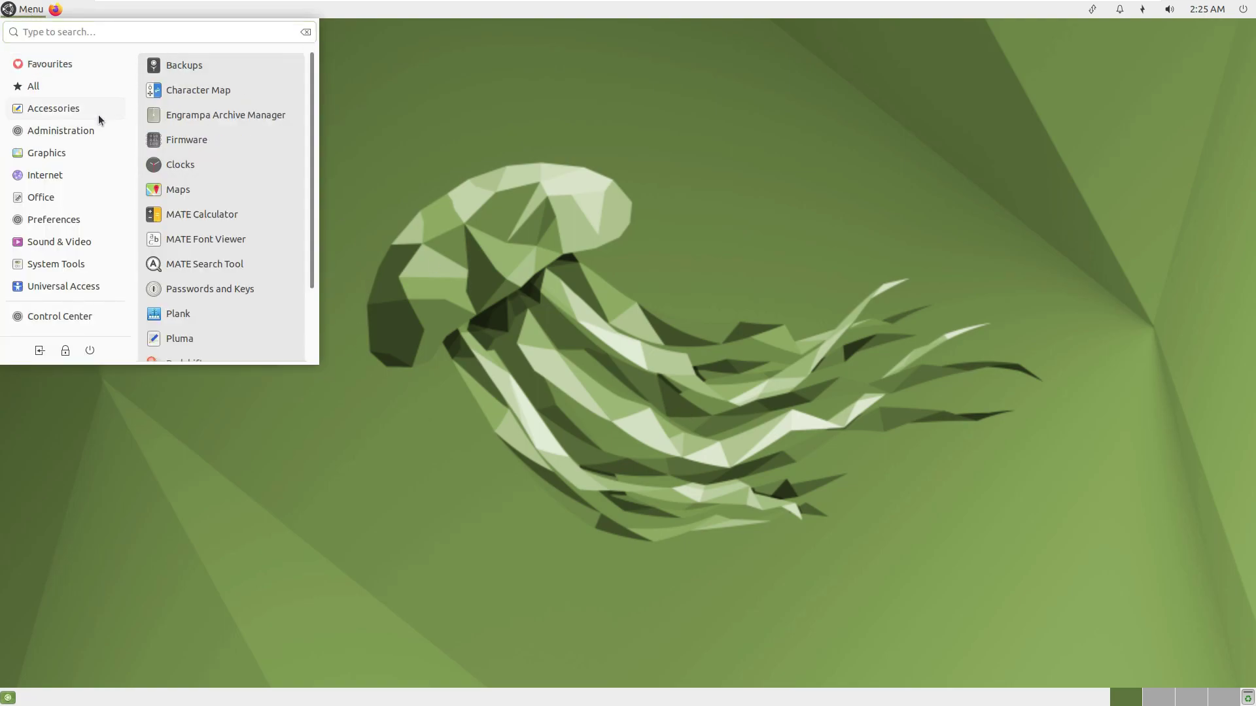
{"action": "left_click_drag", "start_coordinate": [313, 109], "coordinate": [312, 211]}
{"action": "mouse_move", "coordinate": [92, 128]}
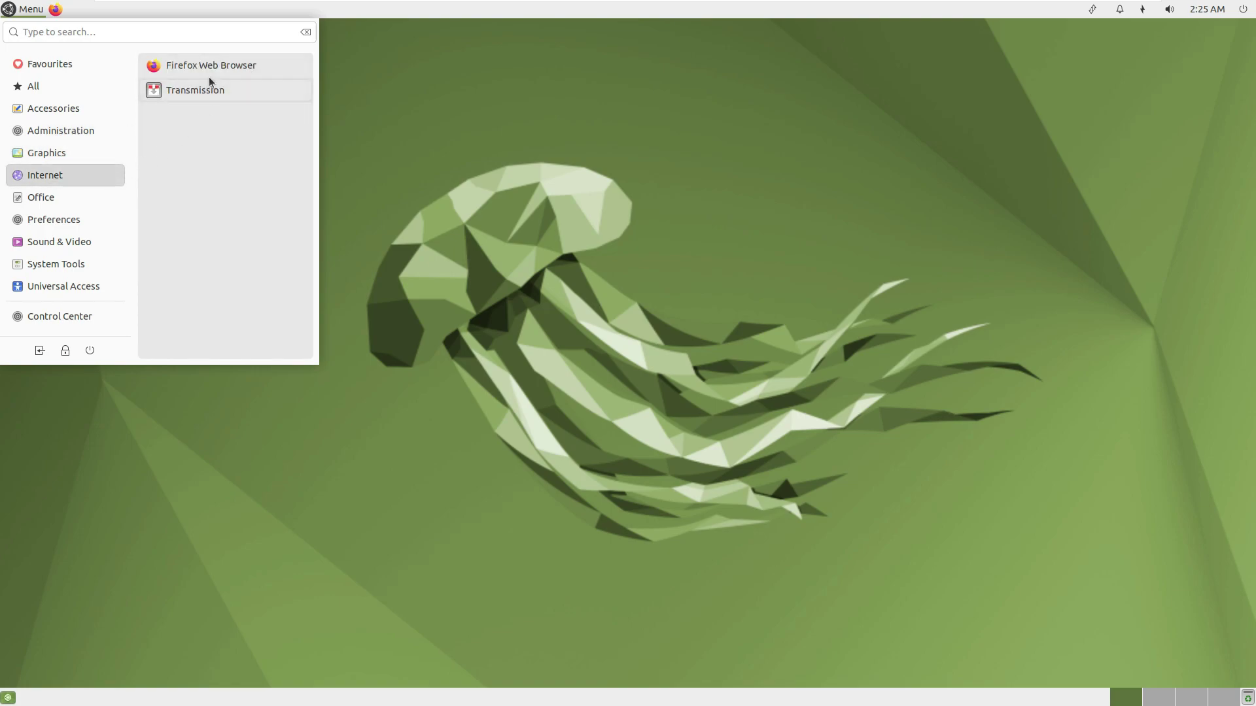
{"action": "mouse_move", "coordinate": [139, 179]}
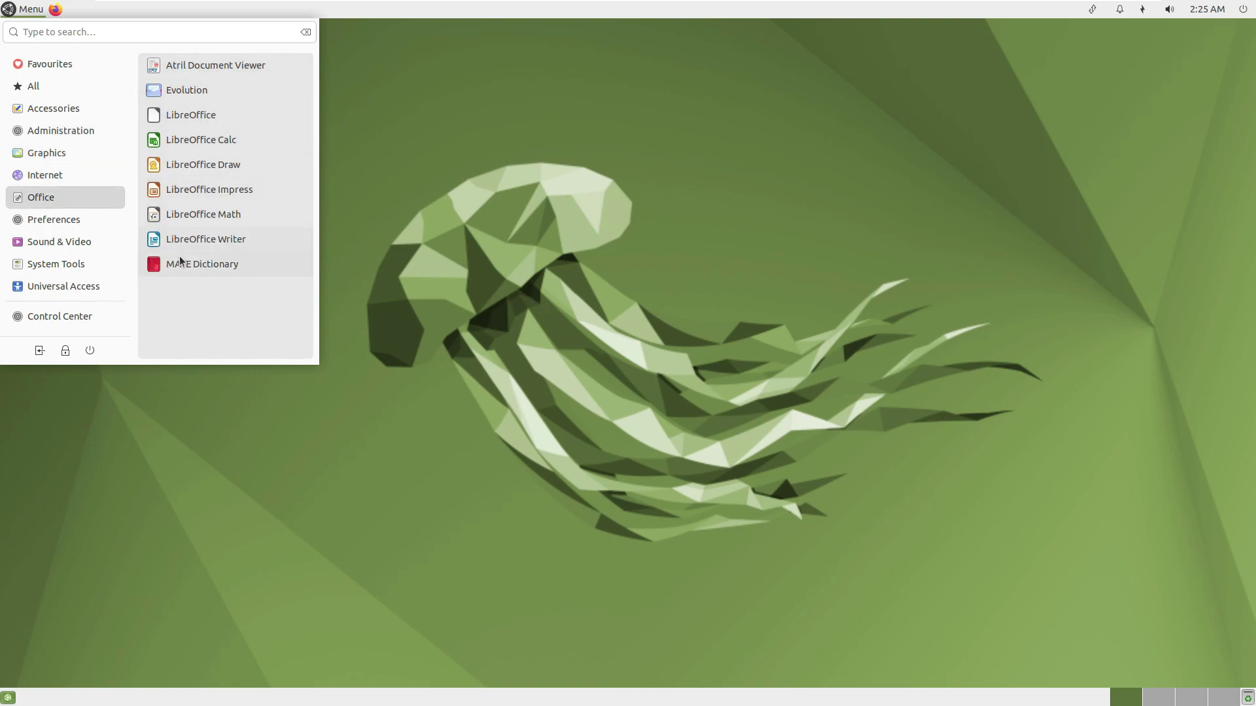
{"action": "mouse_move", "coordinate": [84, 216]}
{"action": "mouse_move", "coordinate": [303, 60]}
{"action": "left_mouse_down"}
{"action": "mouse_move", "coordinate": [305, 302]}
{"action": "mouse_move", "coordinate": [318, 68]}
{"action": "left_mouse_up"}
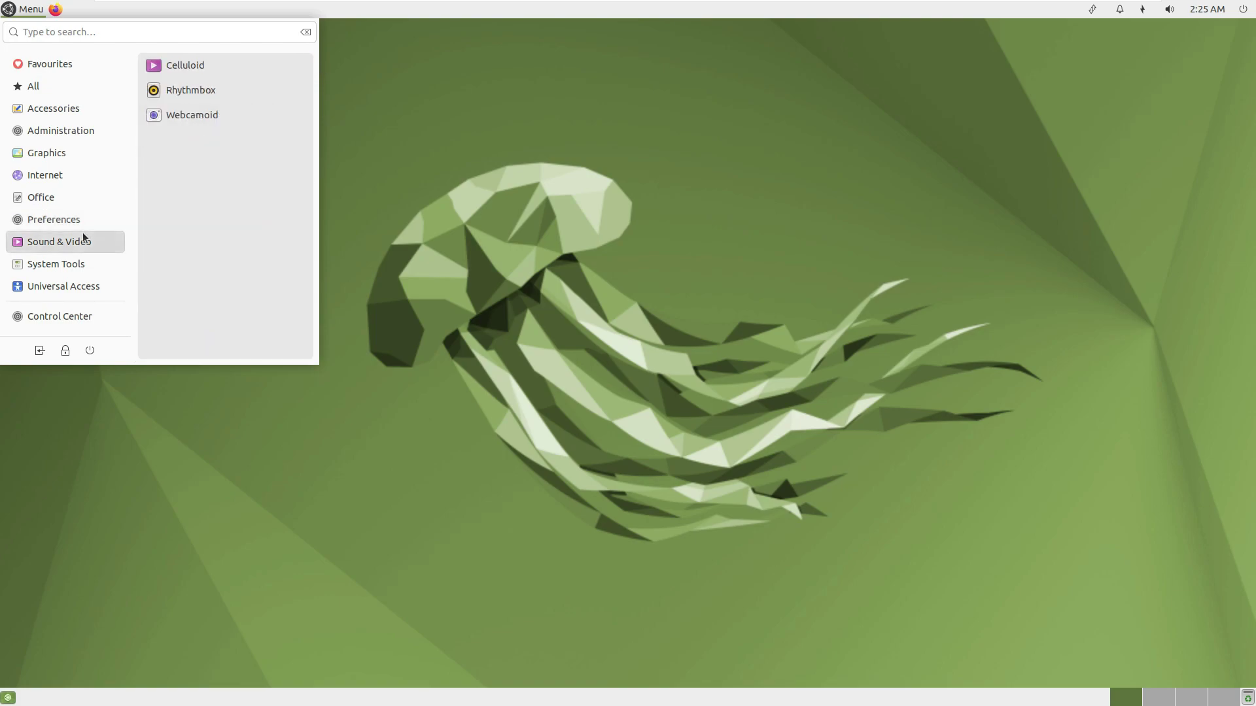
{"action": "mouse_move", "coordinate": [72, 250]}
{"action": "mouse_move", "coordinate": [115, 290]}
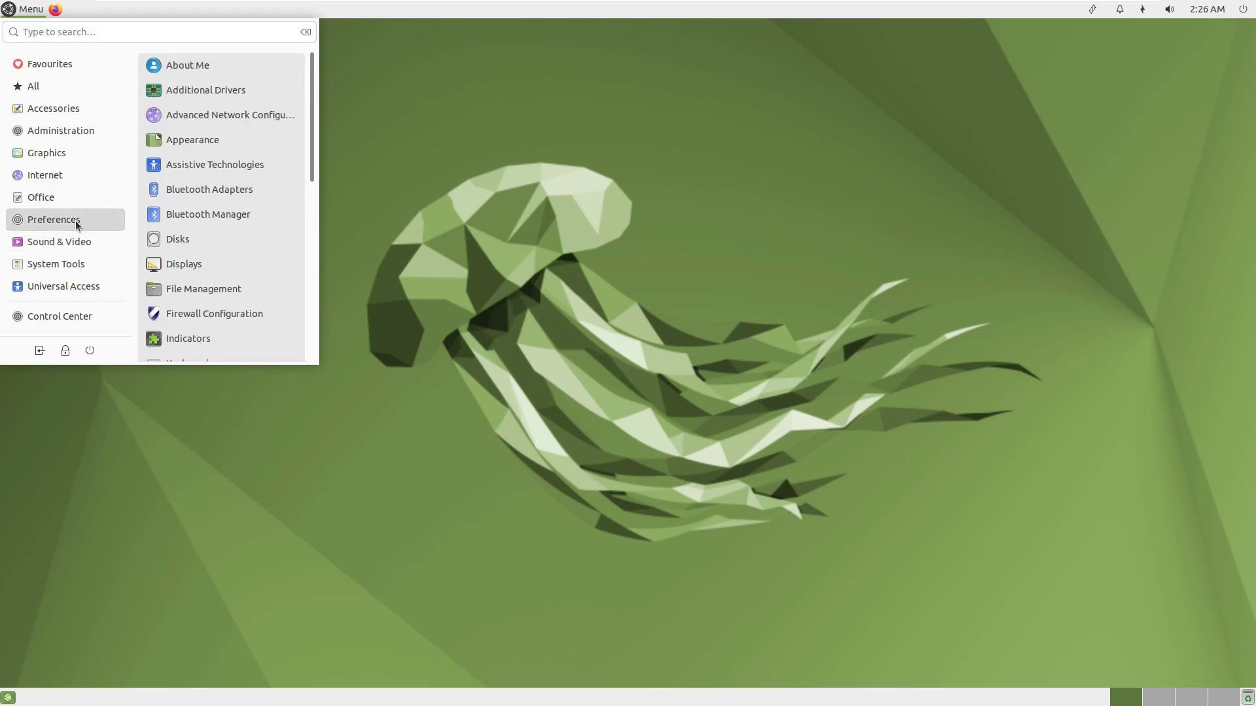
{"action": "scroll", "coordinate": [304, 241], "scroll_direction": "down", "scroll_amount": 6}
{"action": "scroll", "coordinate": [302, 242], "scroll_direction": "up", "scroll_amount": 2}
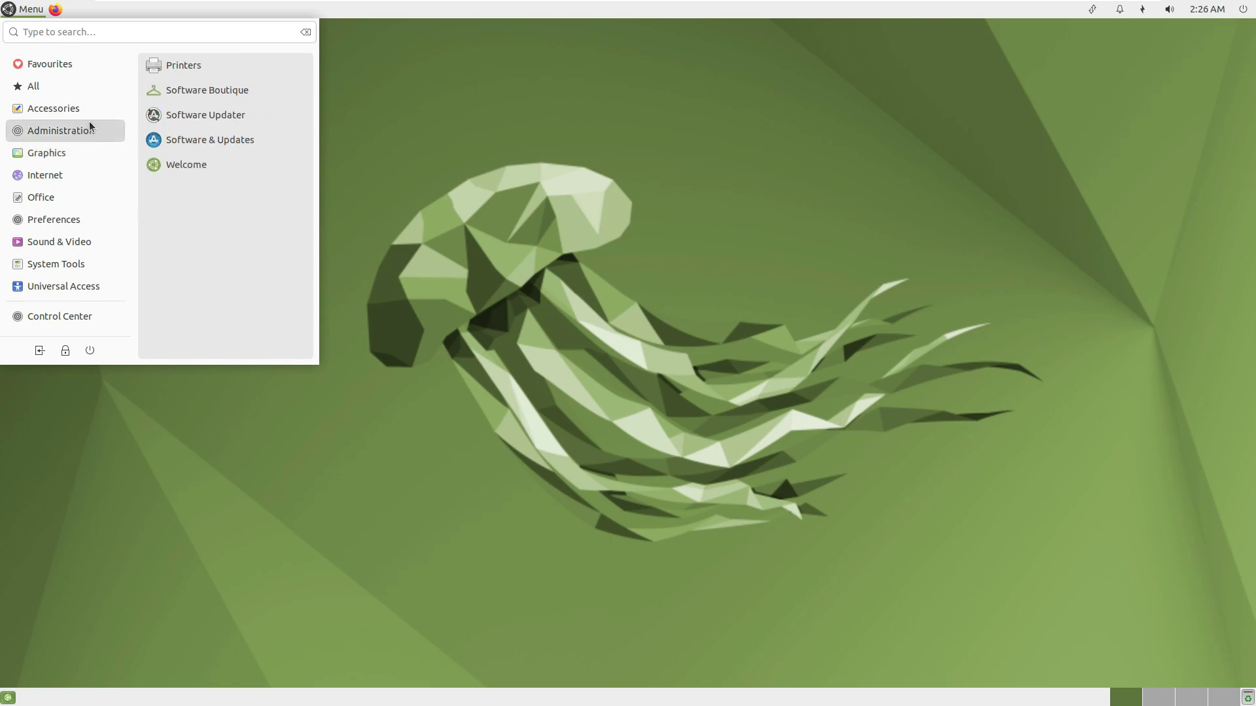
{"action": "left_click", "coordinate": [198, 102]}
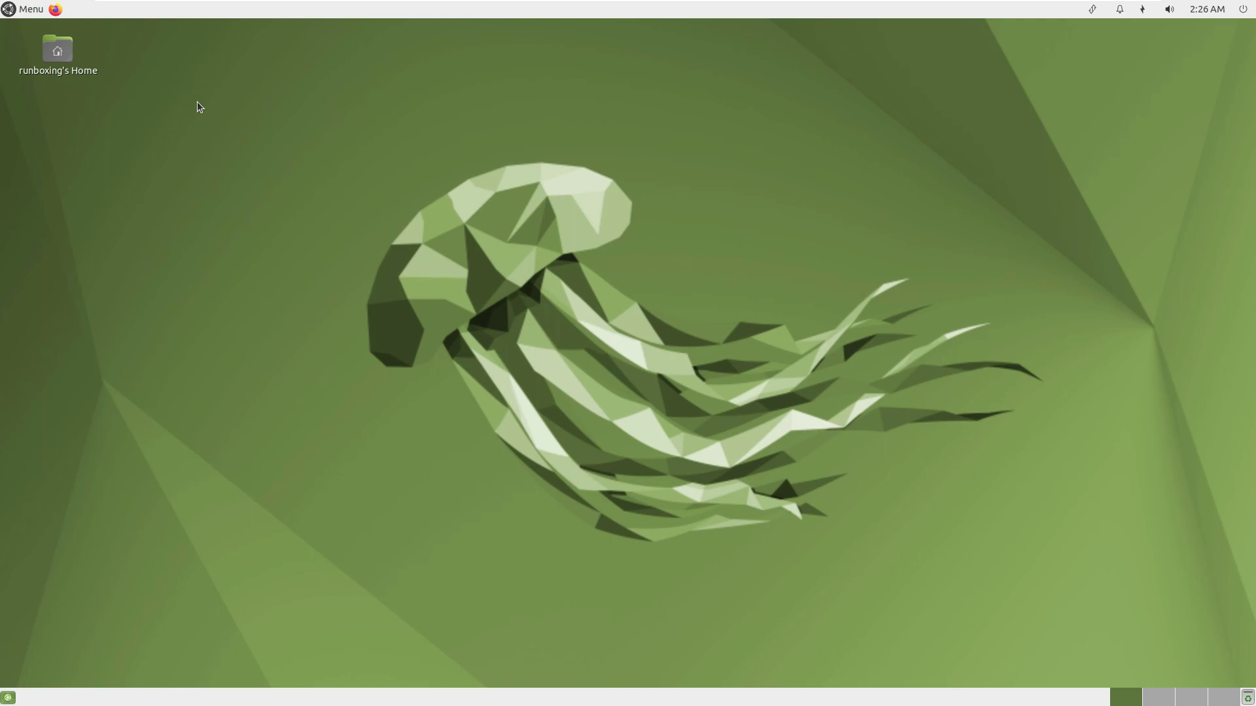
Open Change Desktop Background from the desktop menu and move Appearance Preferences to the left.
{"action": "right_click", "coordinate": [384, 191]}
{"action": "left_click", "coordinate": [436, 352]}
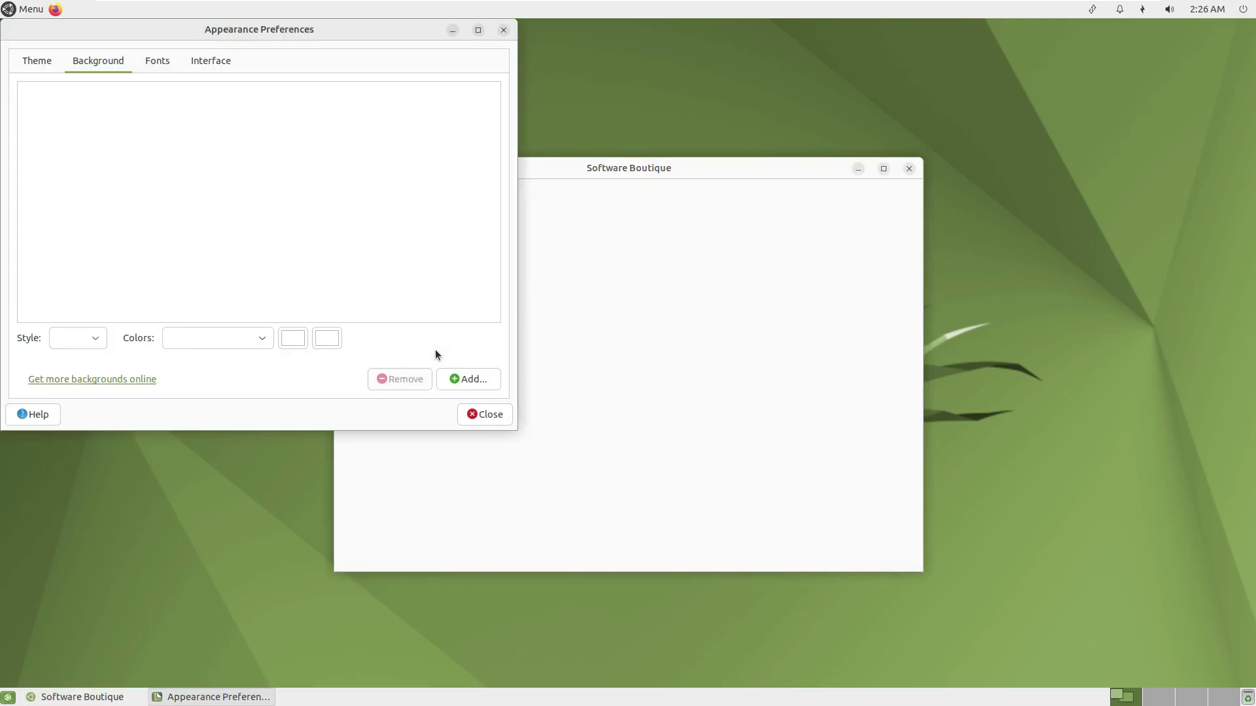
{"action": "left_click_drag", "start_coordinate": [284, 34], "coordinate": [401, 205]}
{"action": "left_click_drag", "start_coordinate": [716, 176], "coordinate": [985, 195]}
{"action": "left_click_drag", "start_coordinate": [385, 203], "coordinate": [348, 187]}
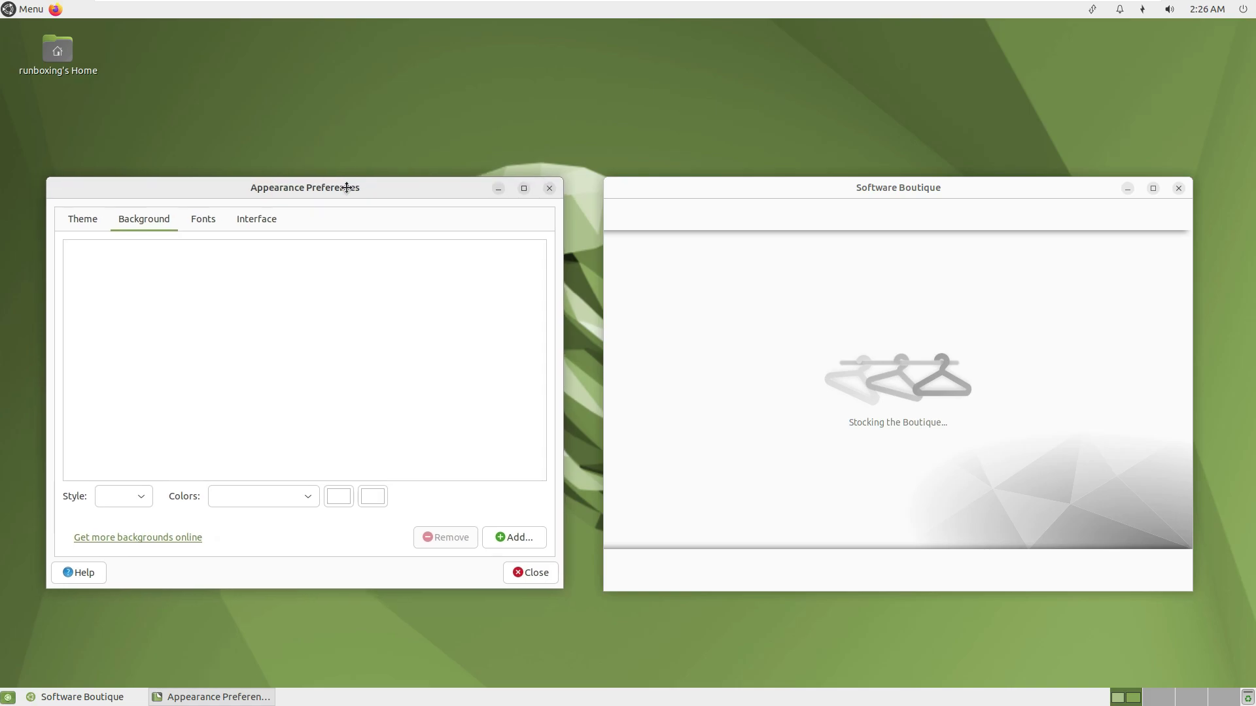
{"action": "left_click", "coordinate": [678, 392]}
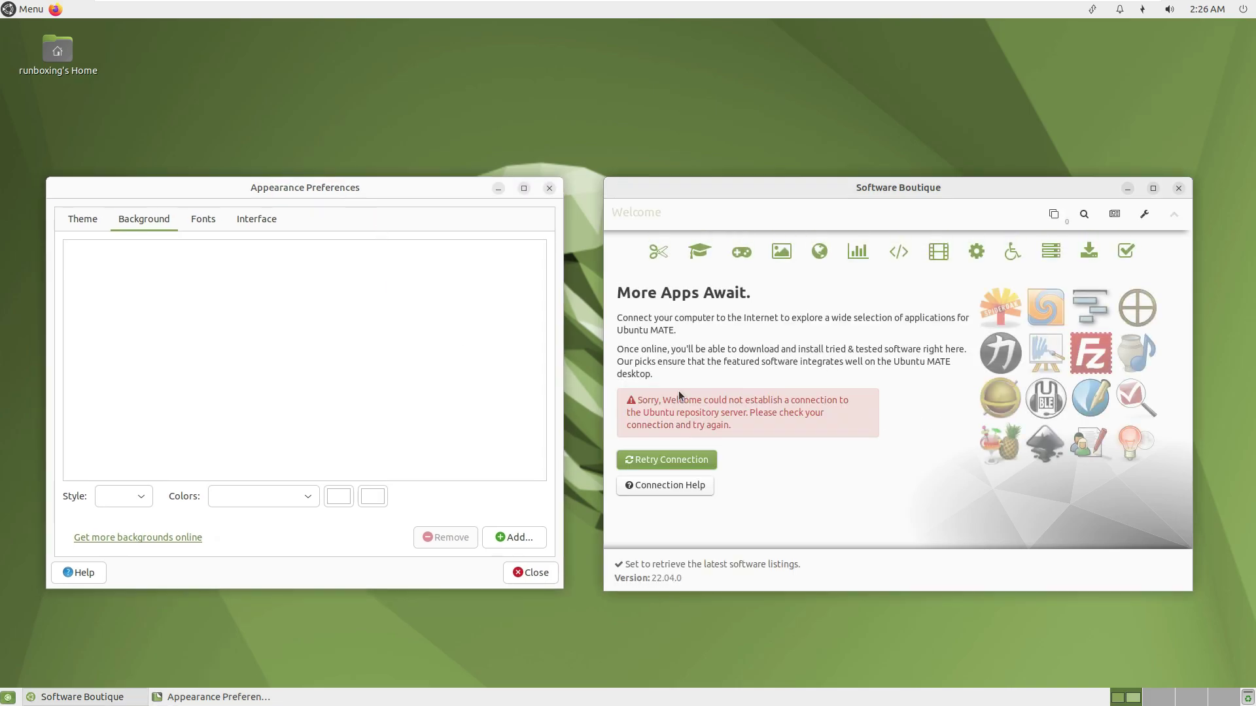
Check the panel's calendar, network, notifications and volume menus.
{"action": "left_click", "coordinate": [1206, 9]}
{"action": "left_click", "coordinate": [924, 125]}
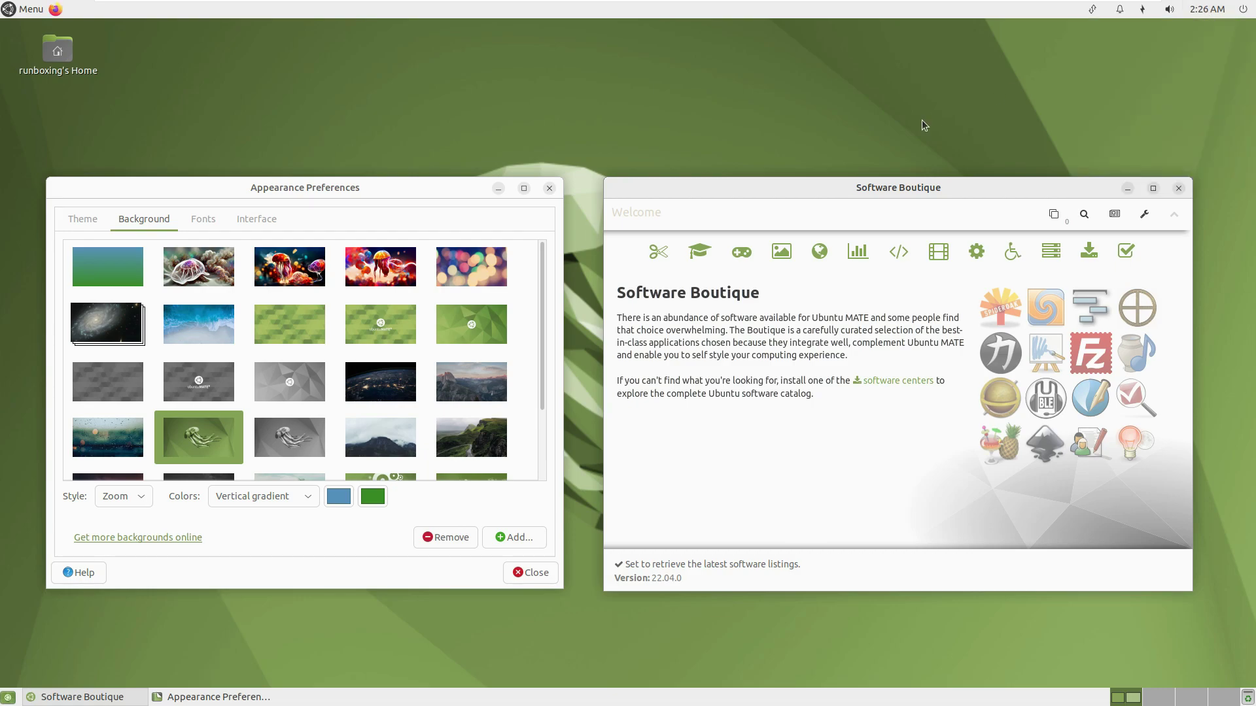
{"action": "left_click", "coordinate": [1092, 10]}
{"action": "left_click", "coordinate": [1119, 10]}
{"action": "left_click", "coordinate": [1170, 10]}
{"action": "left_click", "coordinate": [1027, 90]}
View About This Computer from the power menu, then close it.
{"action": "left_click", "coordinate": [1242, 13]}
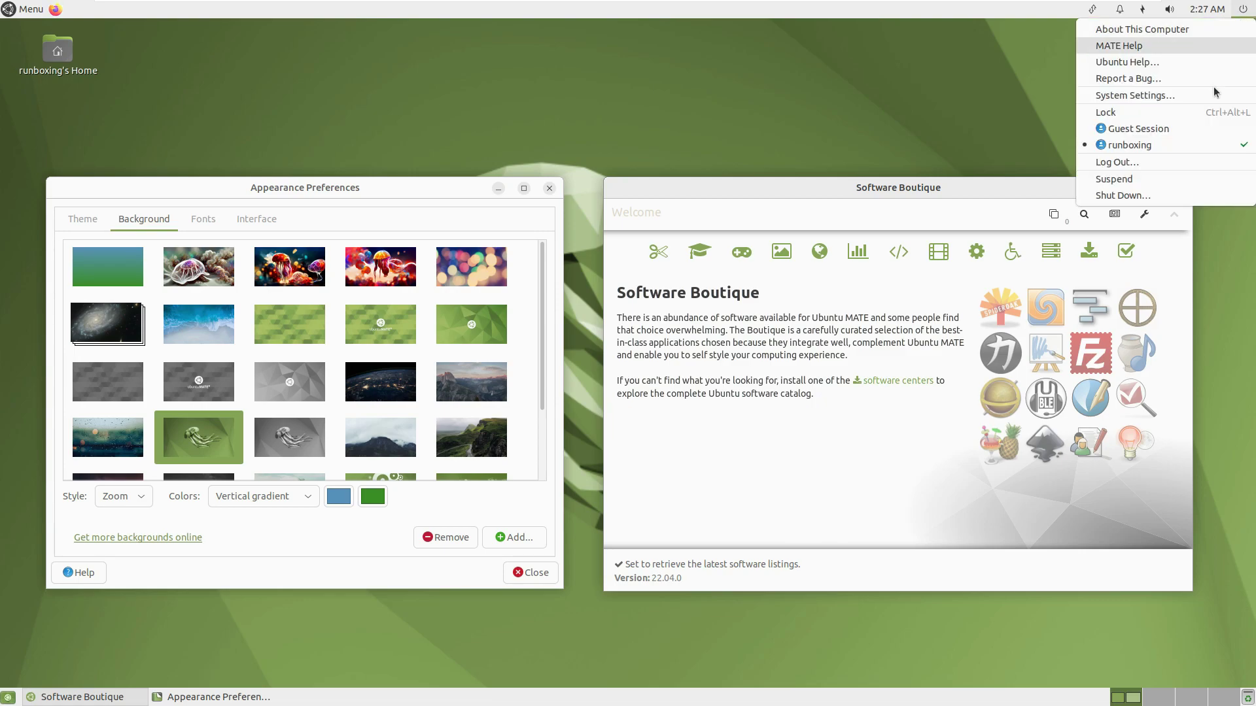
{"action": "left_click", "coordinate": [1141, 30]}
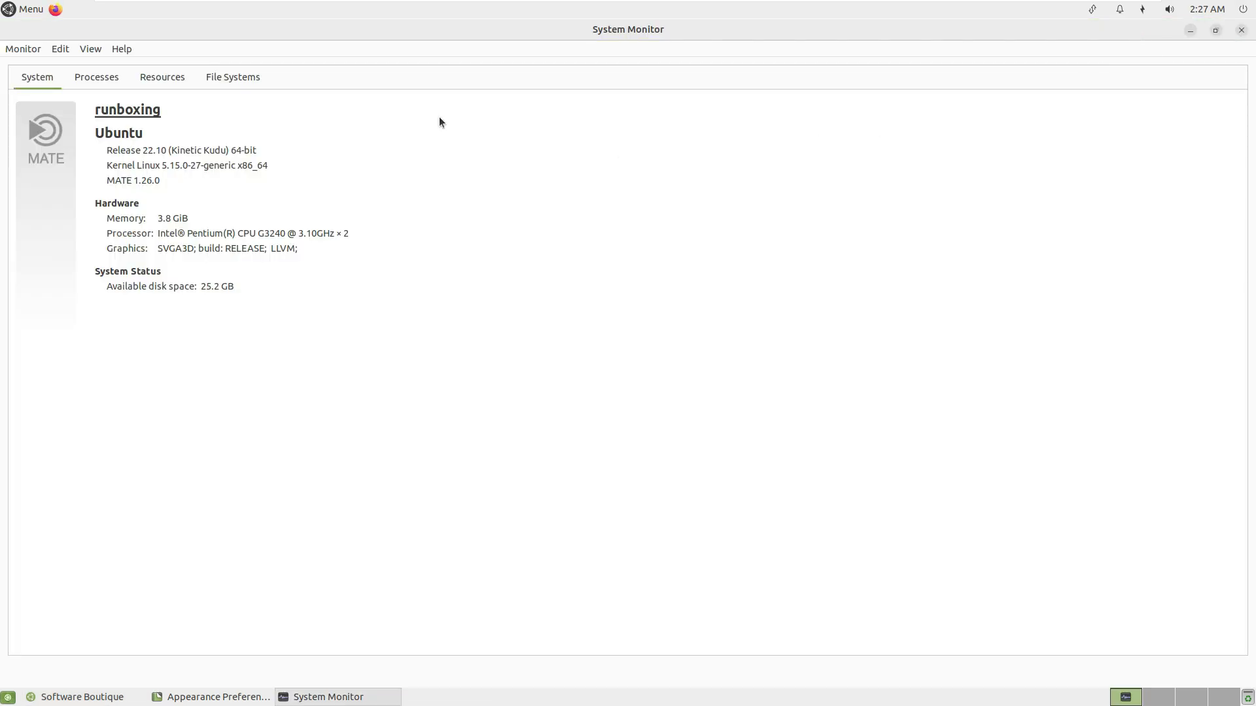
{"action": "left_click", "coordinate": [1241, 31]}
{"action": "left_click", "coordinate": [1241, 15]}
{"action": "left_click", "coordinate": [793, 89]}
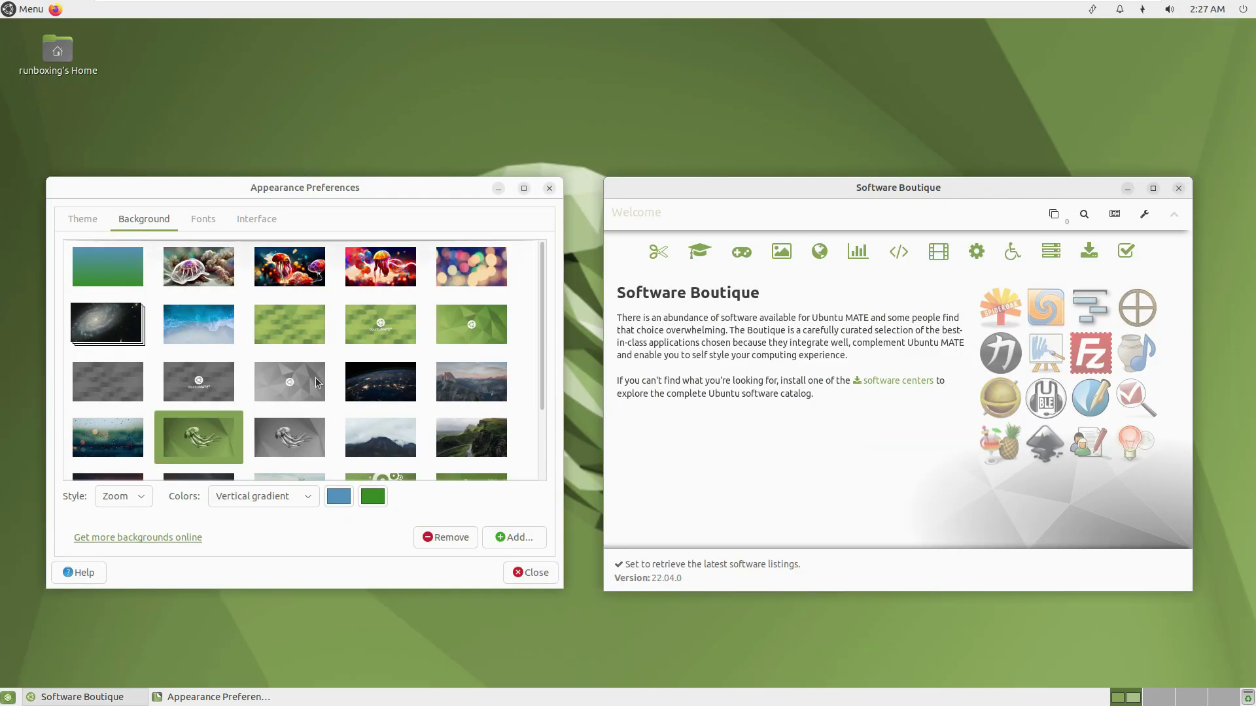
Try the green jellyfish wallpaper, then set the purple starry sunset photo.
{"action": "left_click", "coordinate": [364, 289]}
{"action": "left_click_drag", "start_coordinate": [542, 380], "coordinate": [538, 452]}
{"action": "left_click", "coordinate": [100, 400]}
Apply the Yaru theme and scroll through the theme list.
{"action": "left_click", "coordinate": [78, 222]}
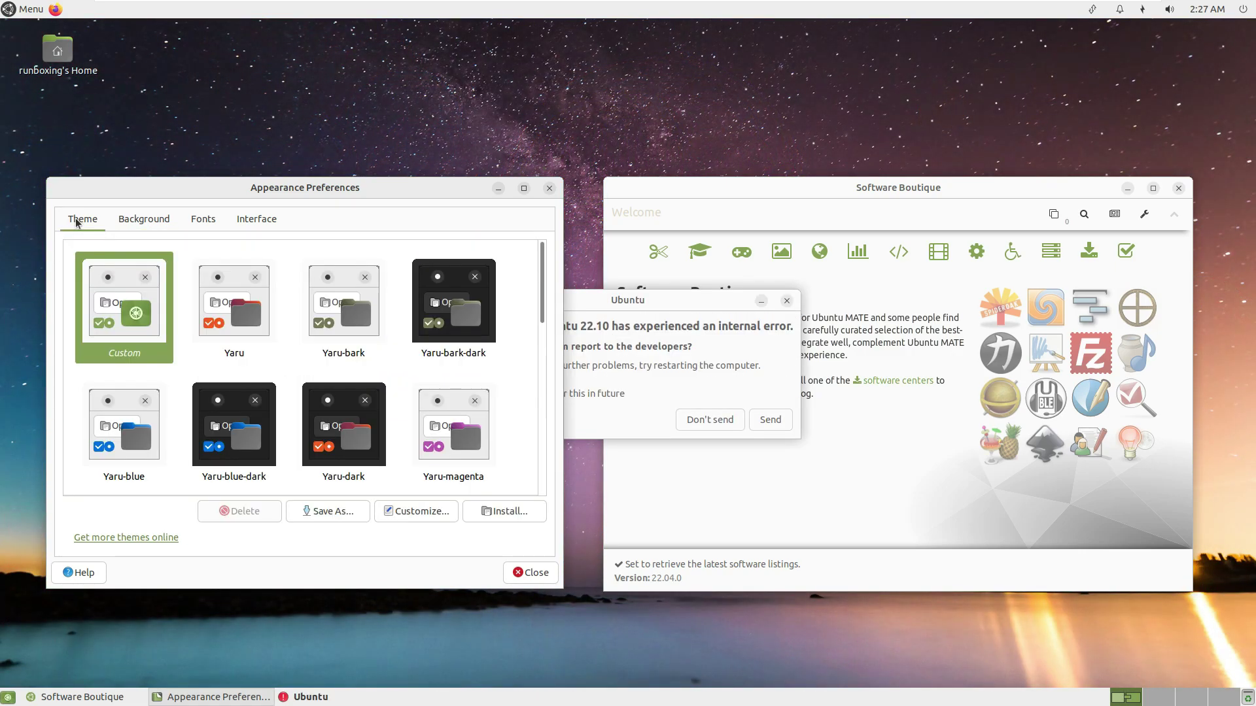
{"action": "left_click", "coordinate": [250, 315]}
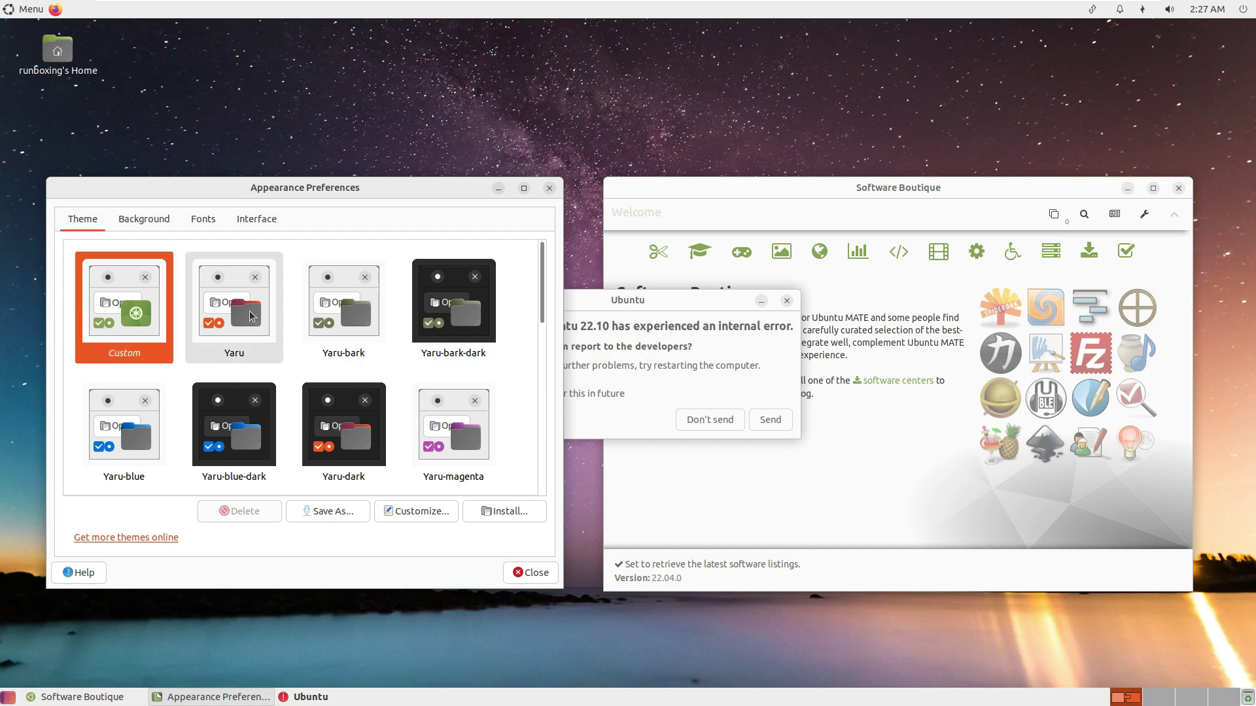
{"action": "scroll", "coordinate": [415, 311], "scroll_direction": "down", "scroll_amount": 5}
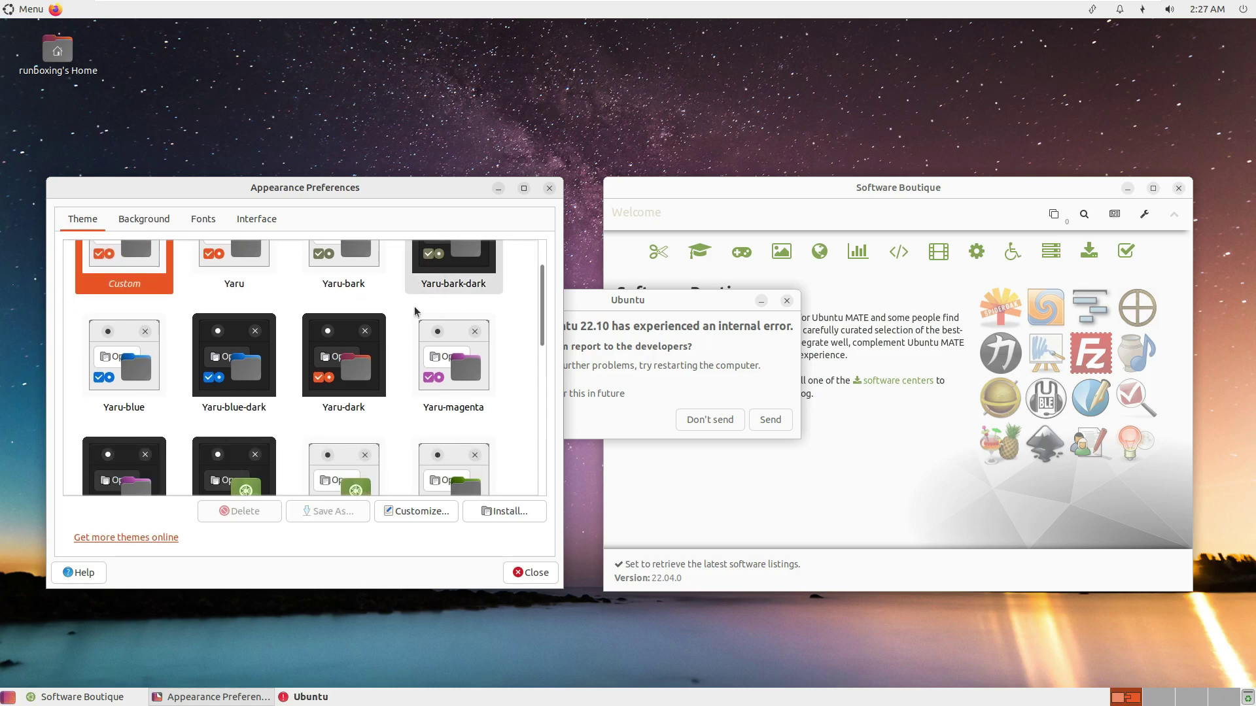
{"action": "scroll", "coordinate": [415, 311], "scroll_direction": "down", "scroll_amount": 2}
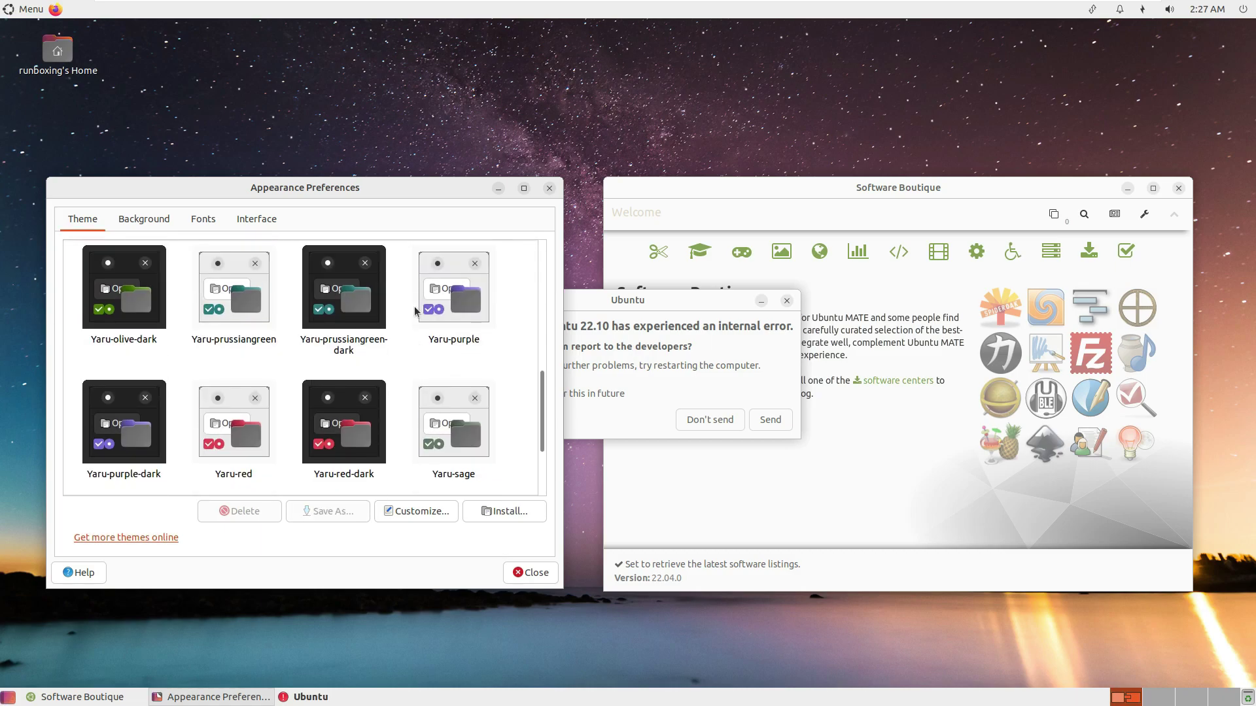
{"action": "scroll", "coordinate": [414, 312], "scroll_direction": "up", "scroll_amount": 5}
{"action": "scroll", "coordinate": [415, 312], "scroll_direction": "down", "scroll_amount": 4}
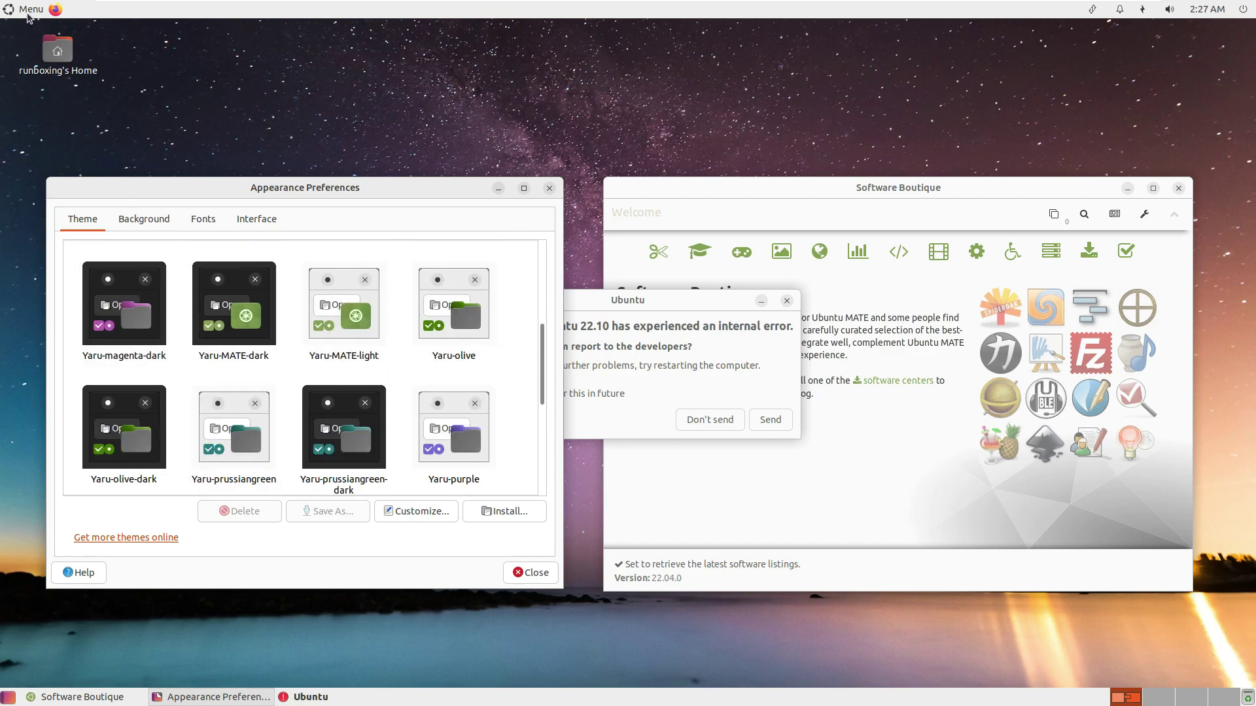
{"action": "left_click", "coordinate": [28, 12]}
{"action": "left_click", "coordinate": [388, 24]}
Browse the Background, Fonts and Interface tabs, close the window and decline the error report.
{"action": "left_click", "coordinate": [144, 219]}
{"action": "left_click", "coordinate": [203, 219]}
{"action": "left_click", "coordinate": [255, 226]}
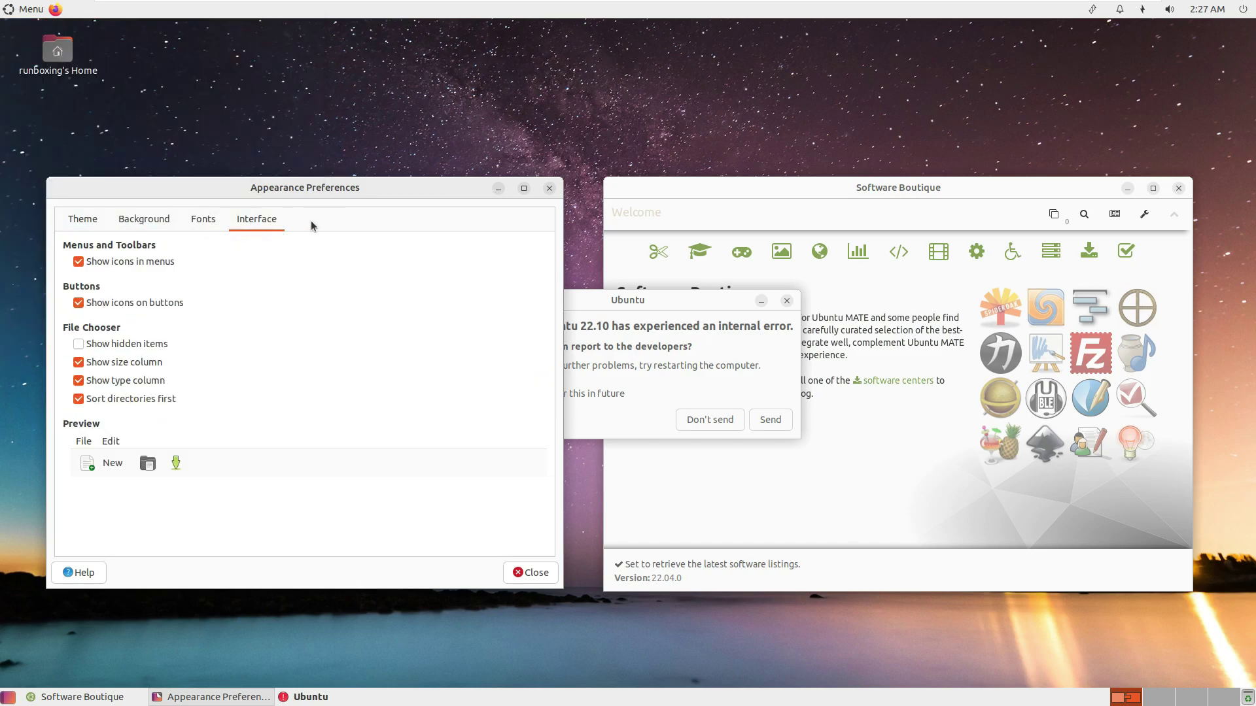
{"action": "left_click", "coordinate": [550, 188]}
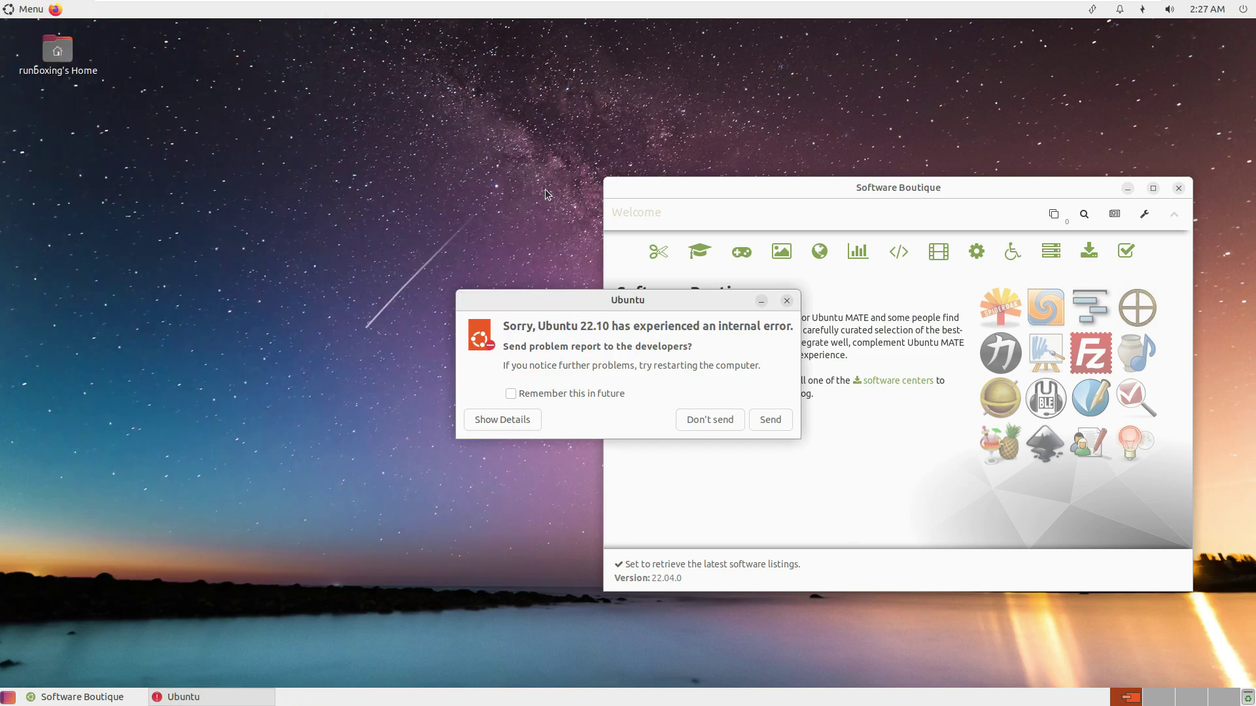
{"action": "left_click", "coordinate": [719, 422]}
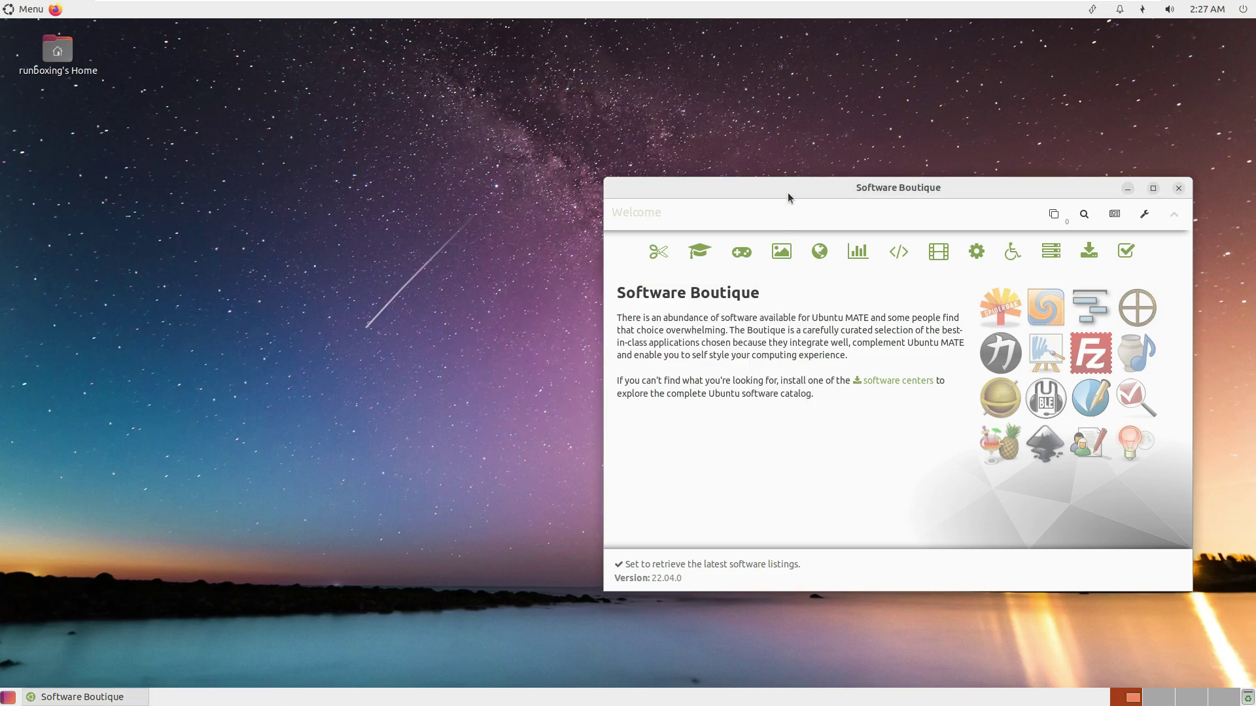
Centre and maximise Software Boutique, then show its Preferences page.
{"action": "left_click_drag", "start_coordinate": [788, 194], "coordinate": [445, 184]}
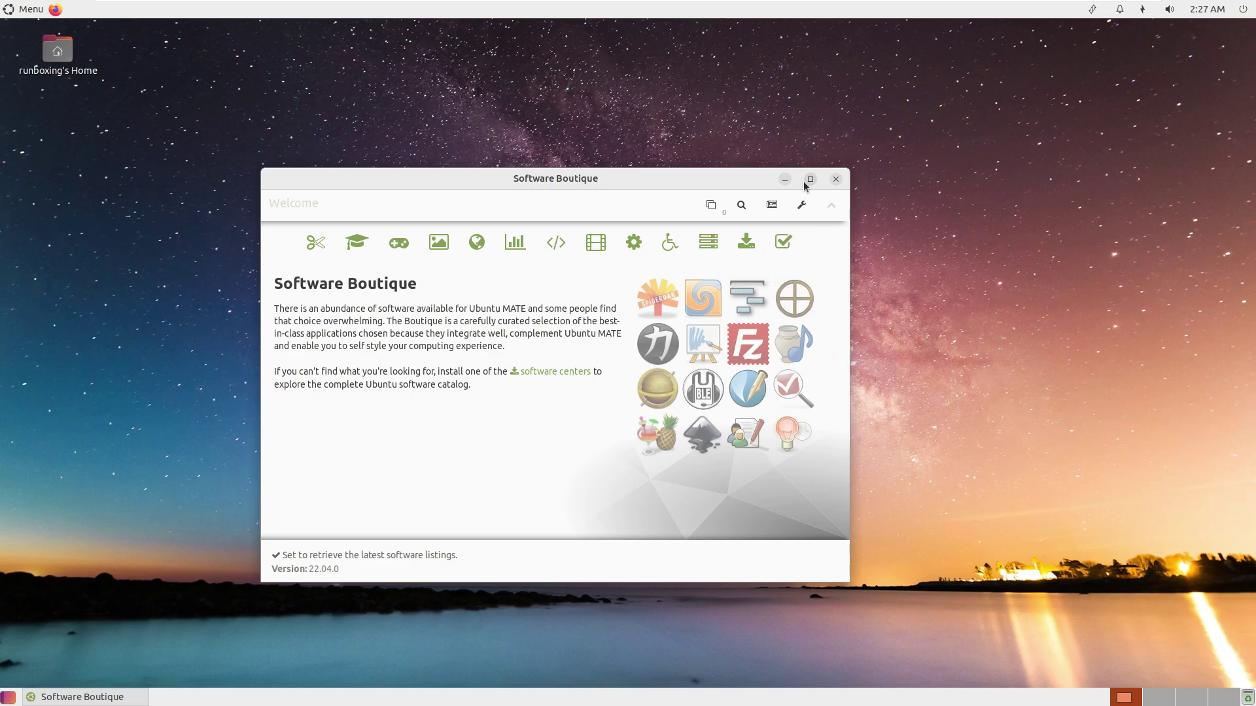
{"action": "left_click", "coordinate": [810, 180]}
{"action": "left_click", "coordinate": [1208, 58]}
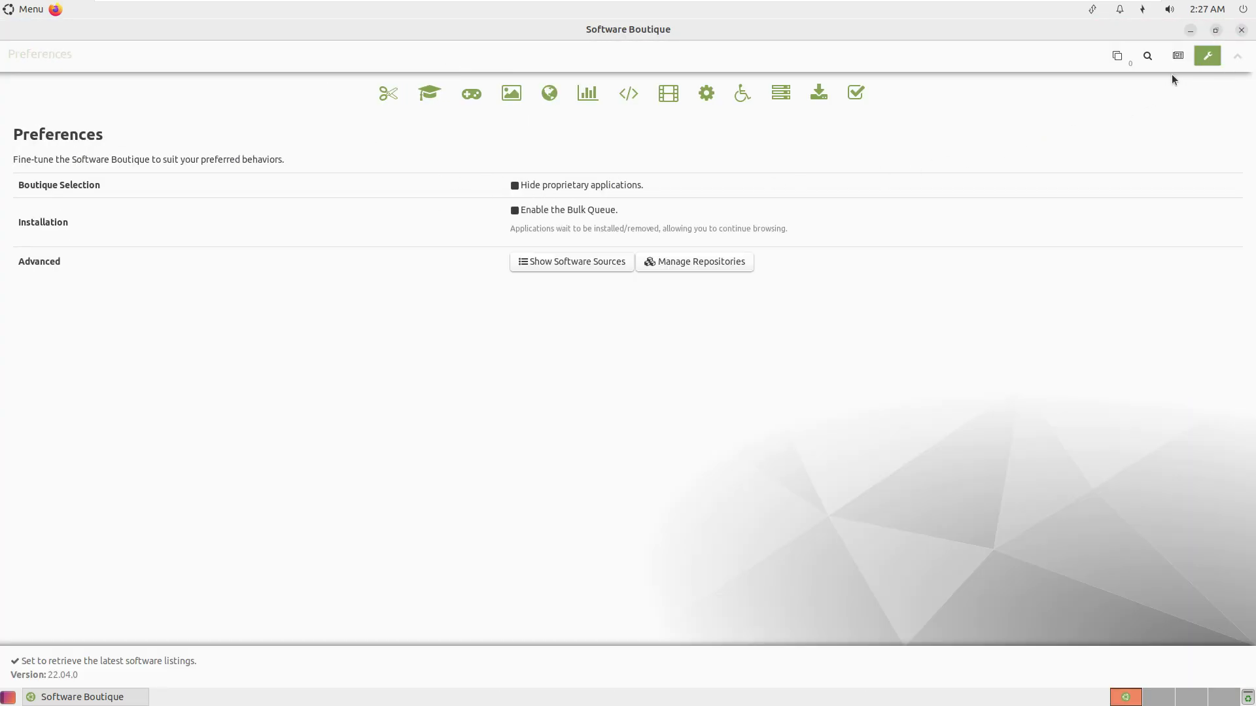
Read the Boutique News changelog, then view the search and queued changes pages.
{"action": "left_click", "coordinate": [1176, 57]}
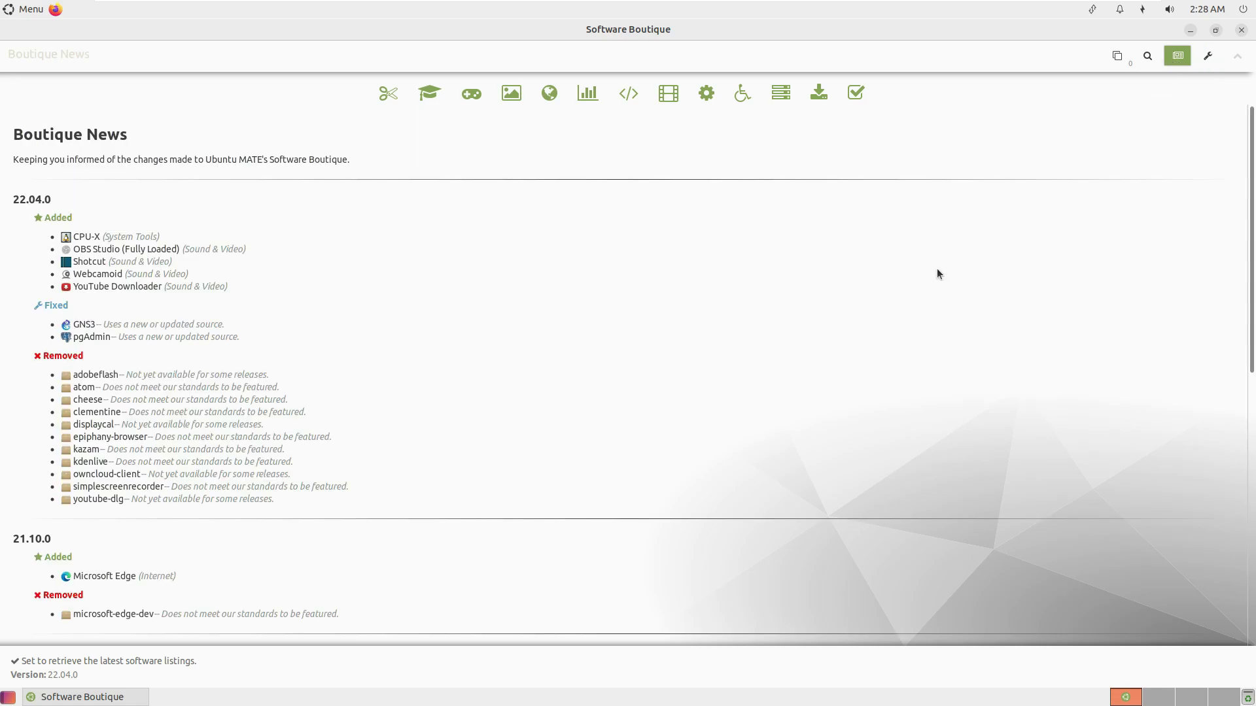
{"action": "scroll", "coordinate": [938, 274], "scroll_direction": "down", "scroll_amount": 5}
{"action": "scroll", "coordinate": [937, 274], "scroll_direction": "up", "scroll_amount": 5}
{"action": "left_click", "coordinate": [1143, 55]}
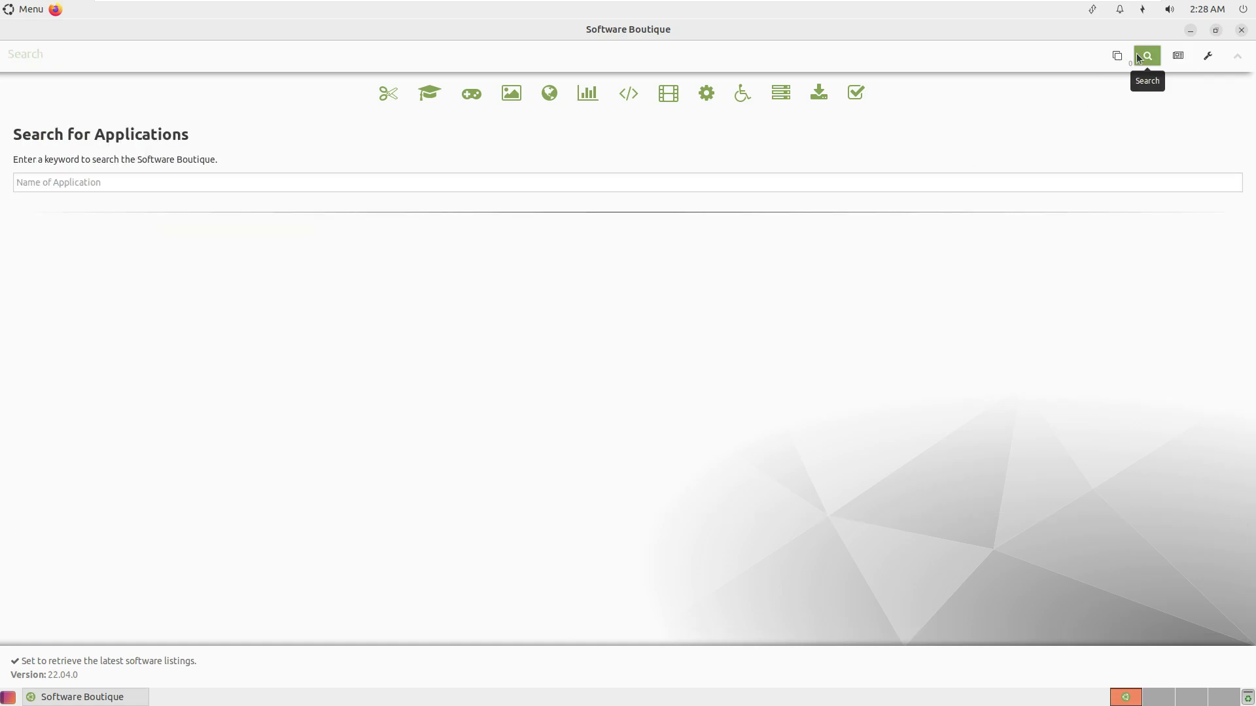
{"action": "left_click", "coordinate": [1118, 56]}
Browse the categories from Miscellaneous Fixes through Education and Accessories, then close Software Boutique.
{"action": "left_click", "coordinate": [853, 92]}
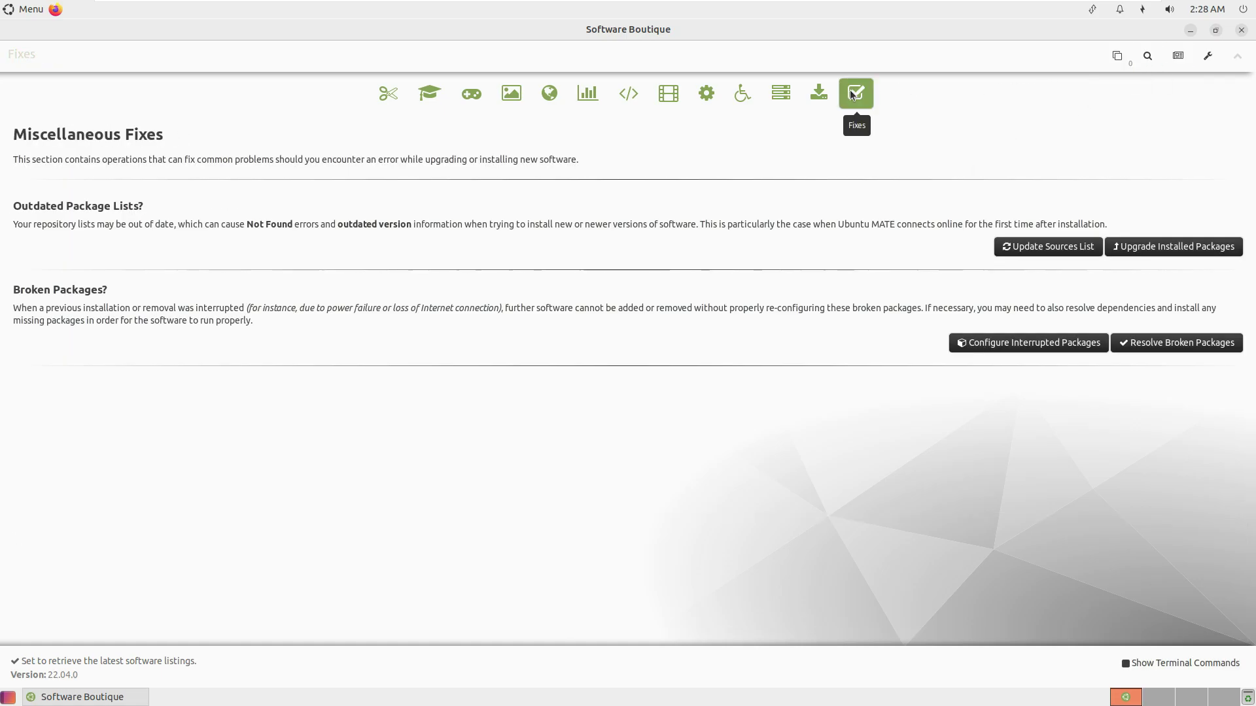
{"action": "left_click", "coordinate": [819, 93]}
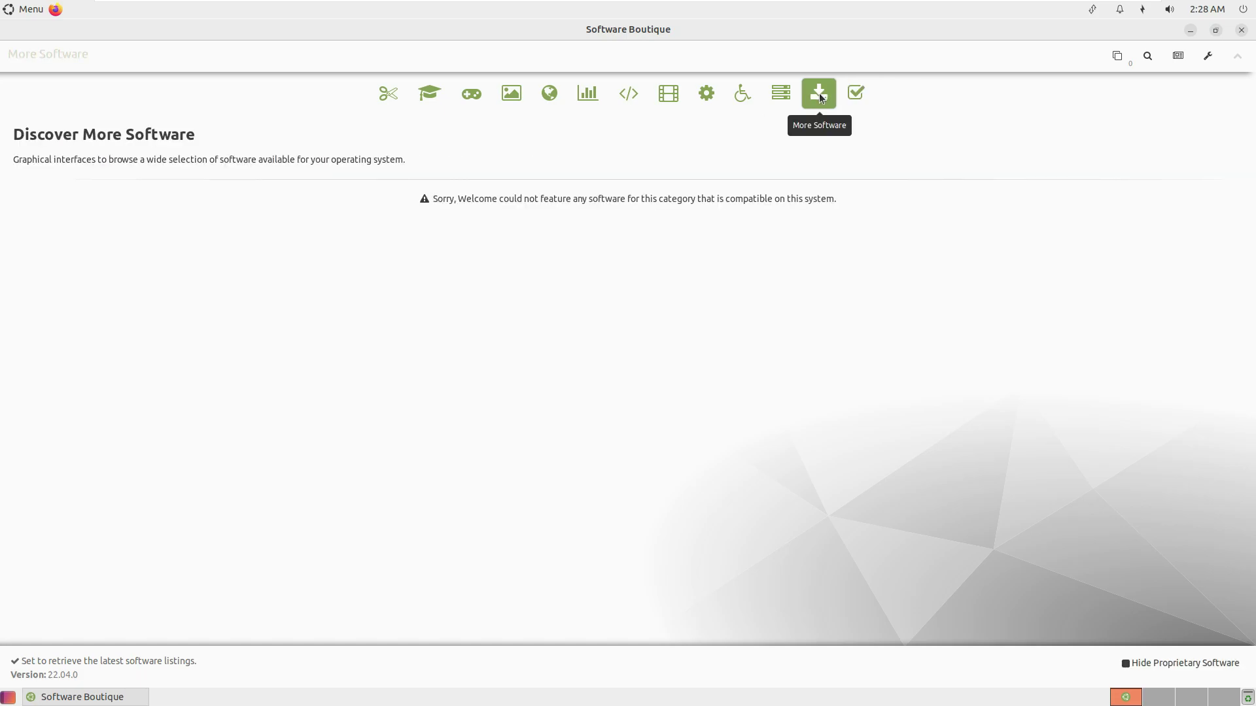
{"action": "left_click", "coordinate": [786, 101]}
{"action": "left_click", "coordinate": [738, 98]}
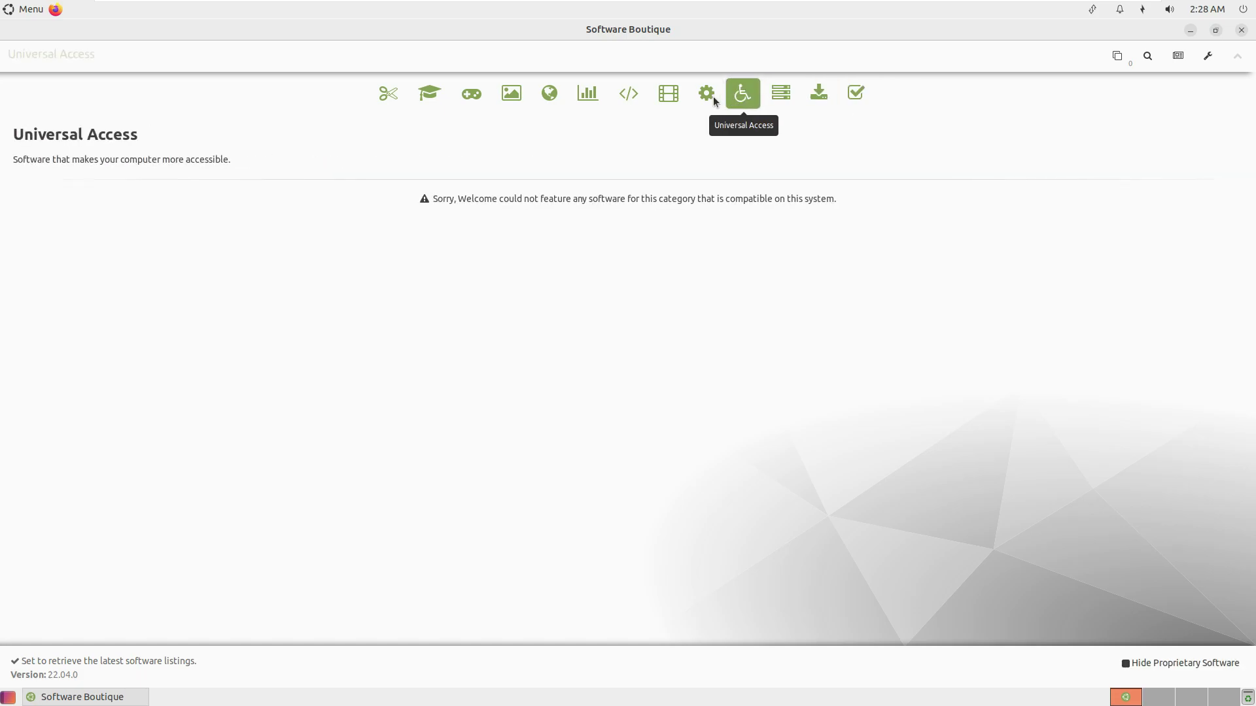
{"action": "left_click", "coordinate": [708, 96]}
{"action": "left_click", "coordinate": [658, 96]}
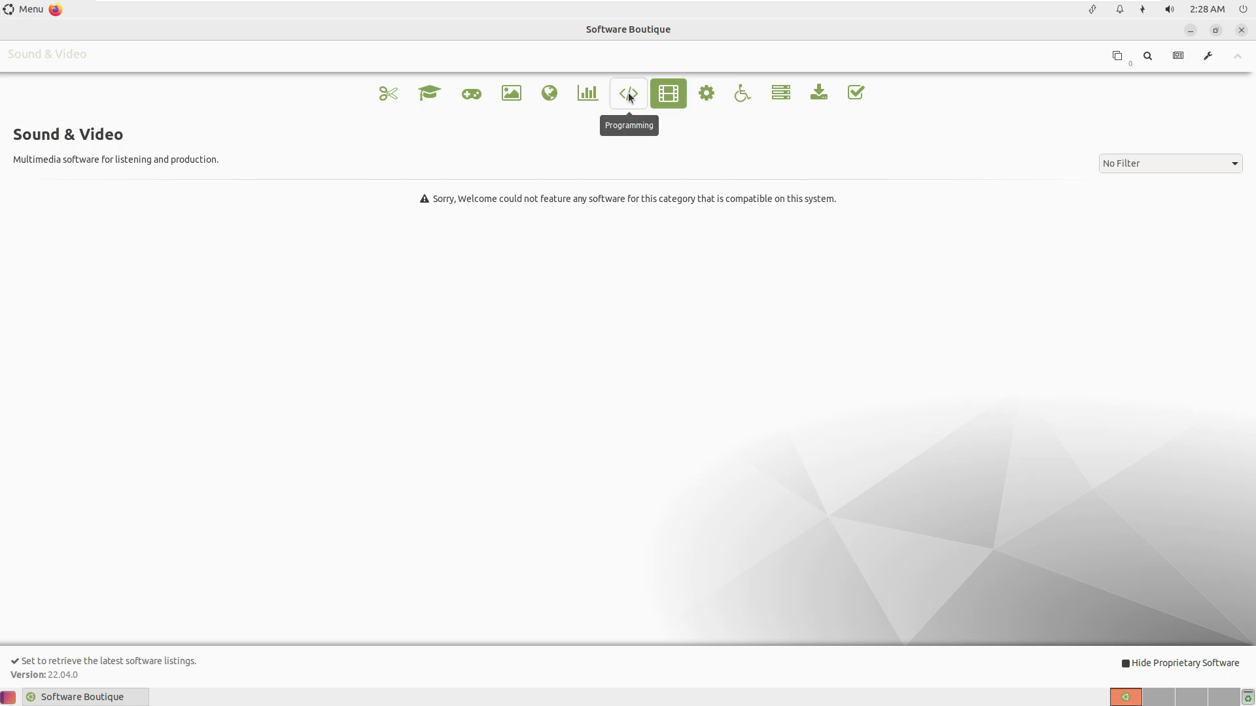
{"action": "left_click", "coordinate": [630, 93]}
{"action": "left_click", "coordinate": [578, 100]}
{"action": "left_click", "coordinate": [429, 97]}
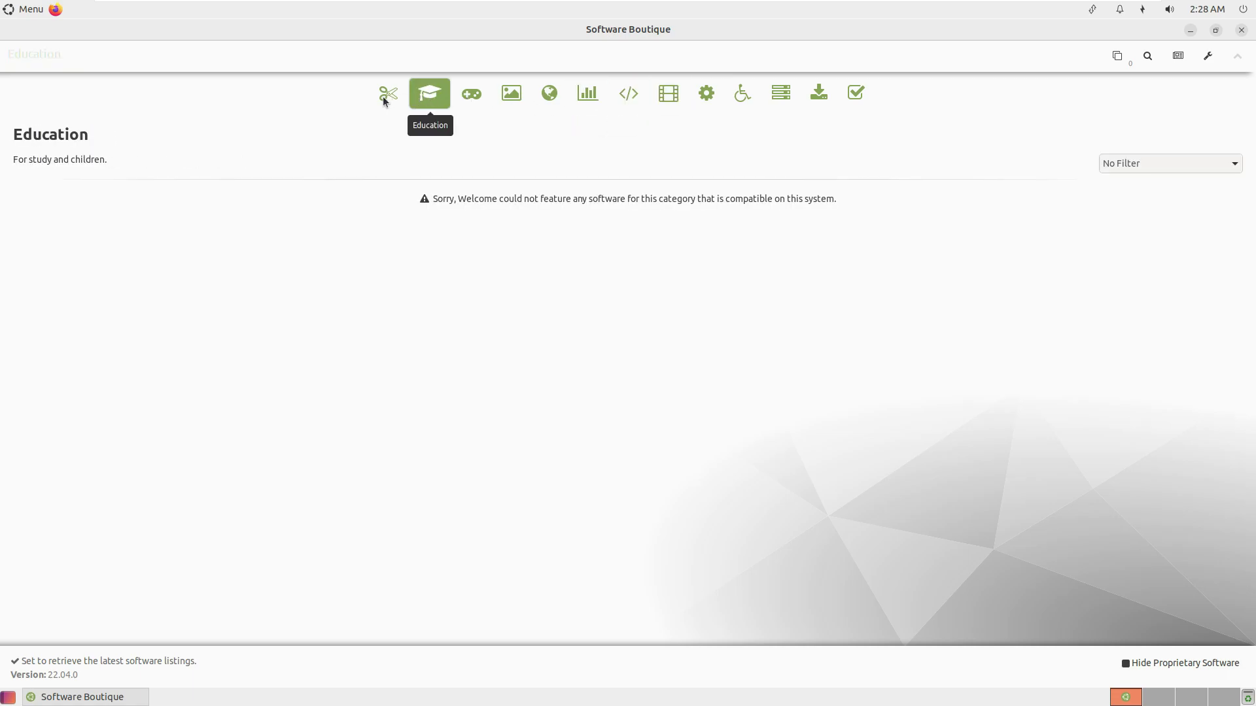
{"action": "left_click", "coordinate": [386, 96]}
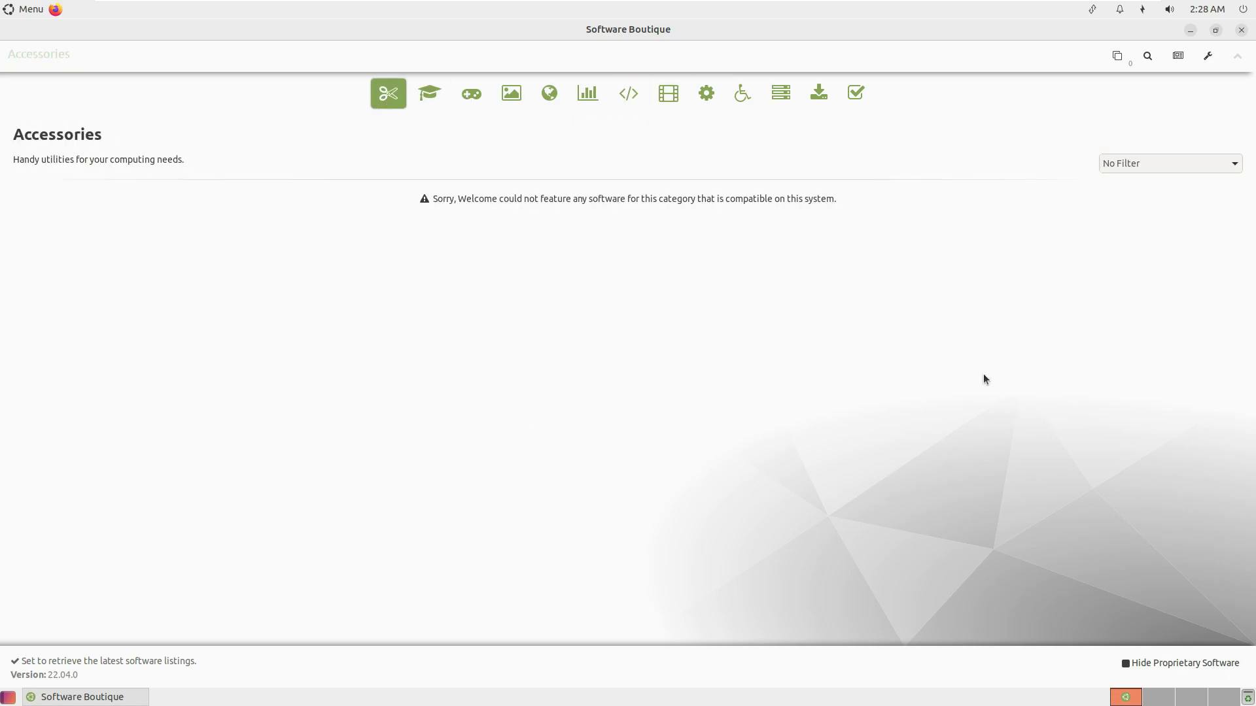
{"action": "left_click", "coordinate": [1242, 30]}
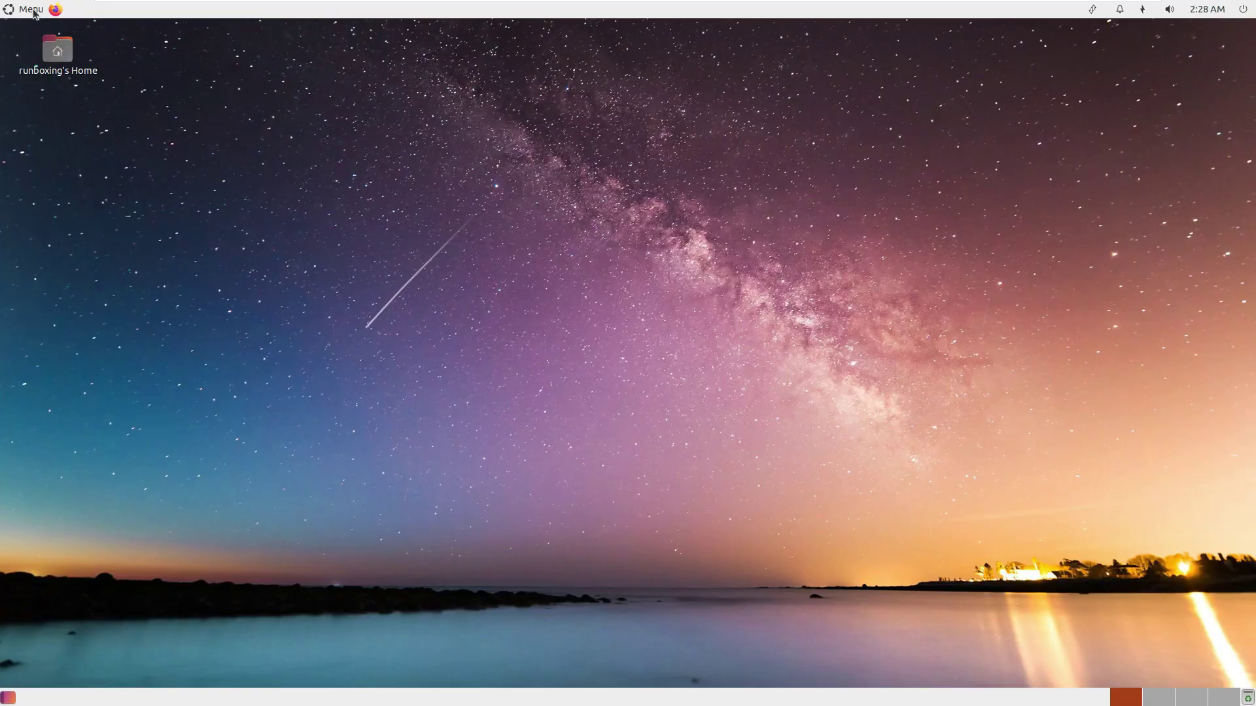
In the top panel's Properties, set the background to a solid green colour.
{"action": "right_click", "coordinate": [221, 15]}
{"action": "left_click", "coordinate": [272, 129]}
{"action": "right_click", "coordinate": [542, 13]}
{"action": "left_click", "coordinate": [575, 45]}
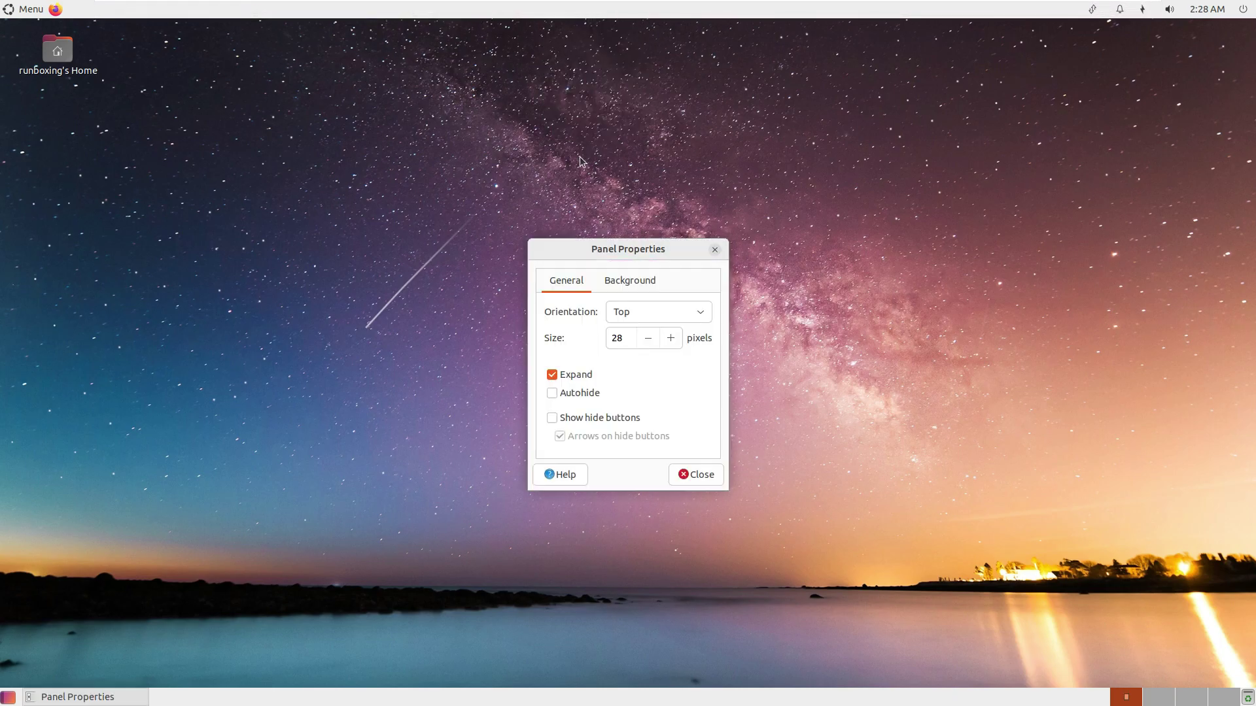
{"action": "left_click", "coordinate": [631, 282]}
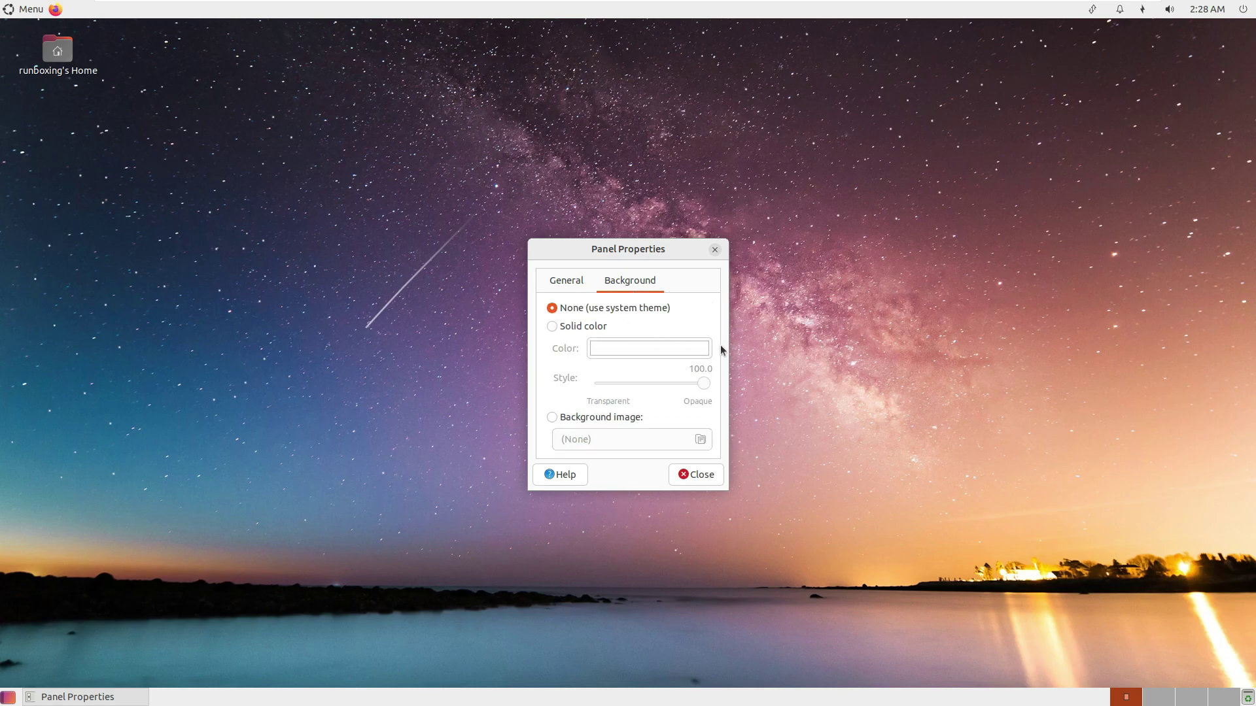
{"action": "left_click", "coordinate": [562, 325]}
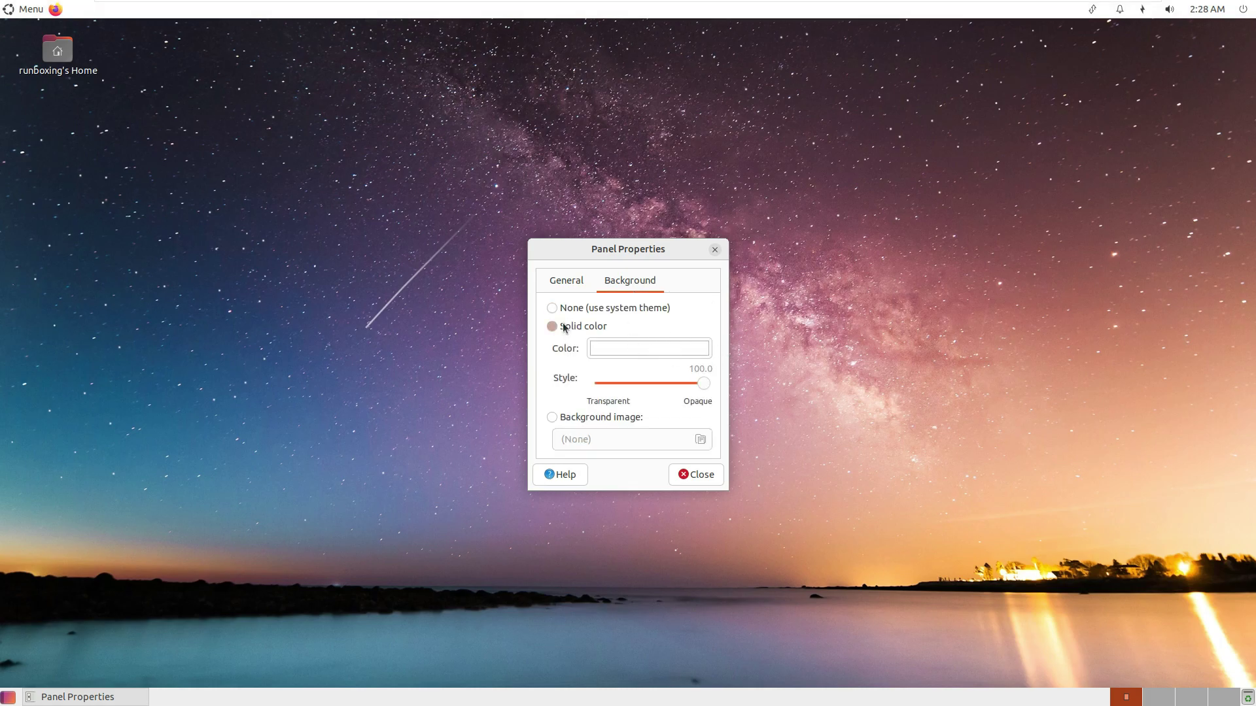
{"action": "left_click", "coordinate": [611, 348]}
{"action": "left_click", "coordinate": [528, 364]}
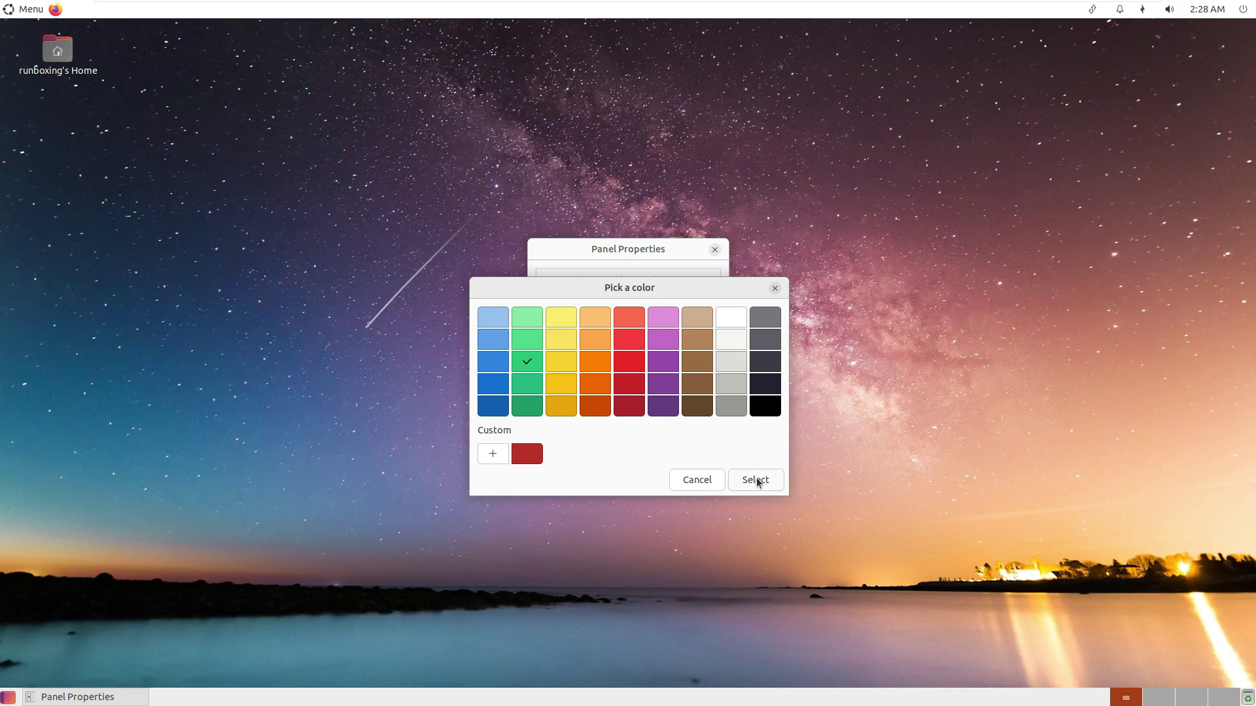
{"action": "left_click", "coordinate": [753, 479]}
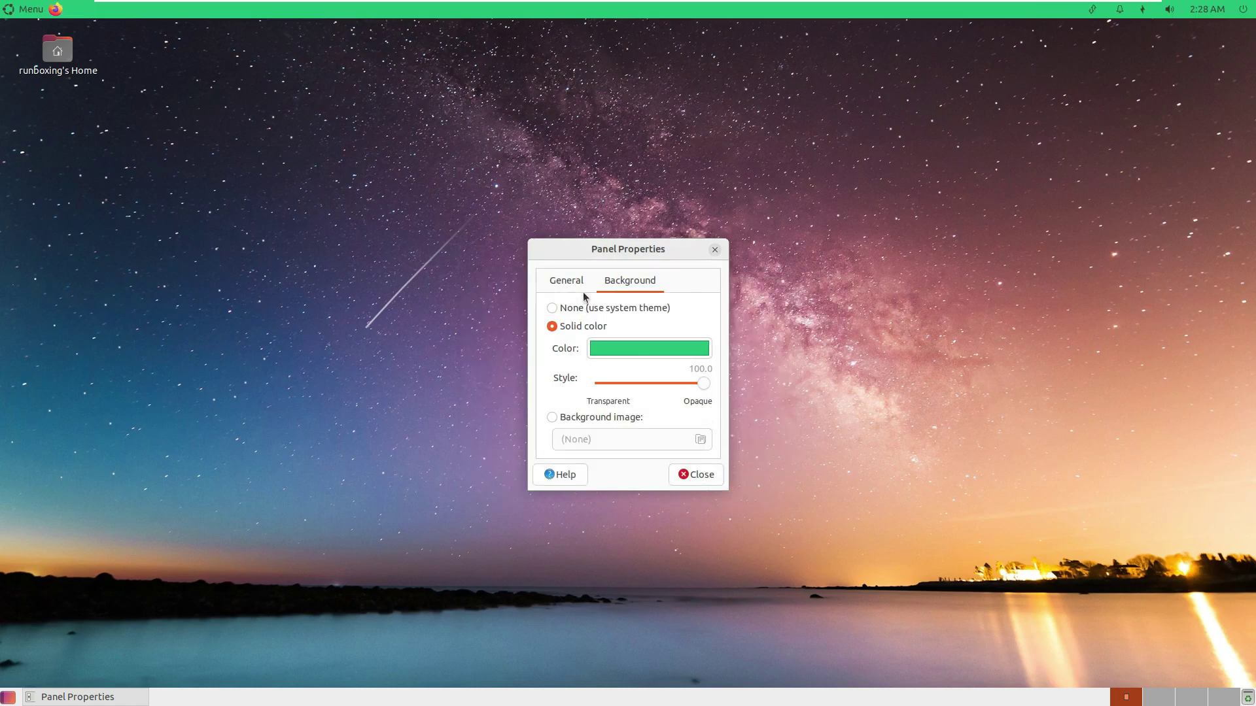
Toggle Autohide on and back off, then close Panel Properties.
{"action": "left_click", "coordinate": [568, 283]}
{"action": "left_click", "coordinate": [586, 398]}
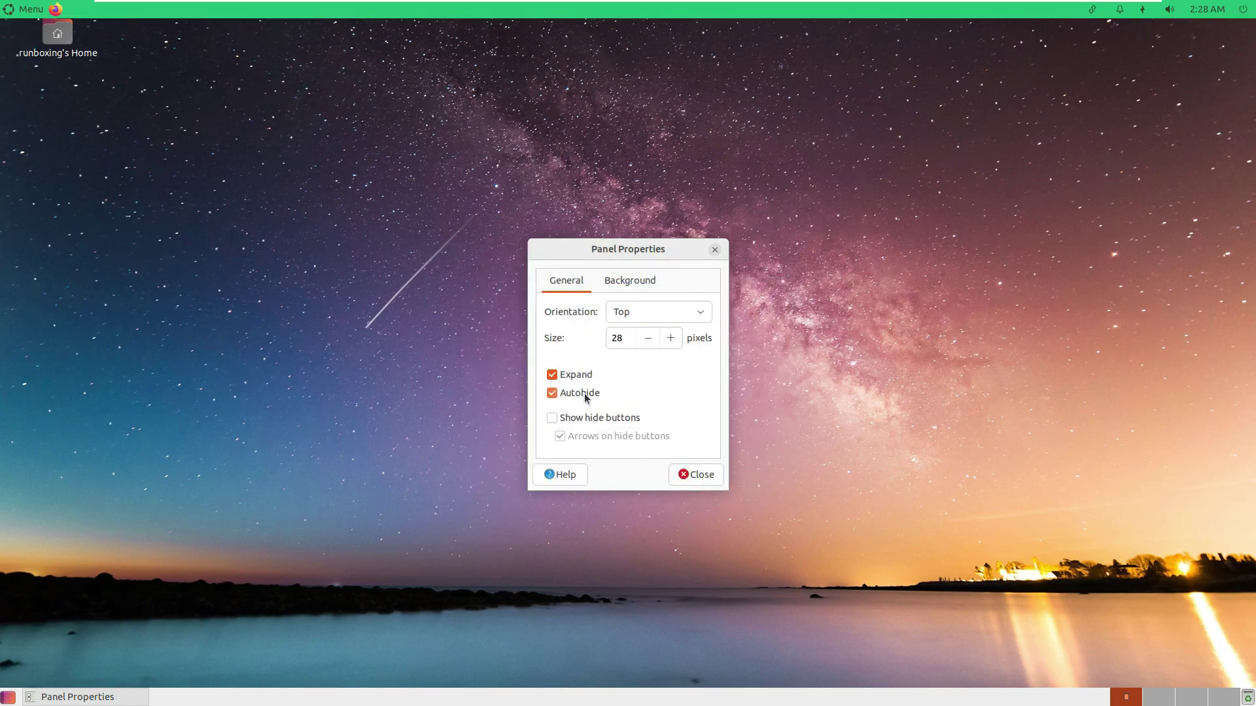
{"action": "left_click", "coordinate": [586, 398]}
{"action": "left_click", "coordinate": [586, 398]}
{"action": "left_click", "coordinate": [586, 398]}
{"action": "left_click", "coordinate": [695, 473]}
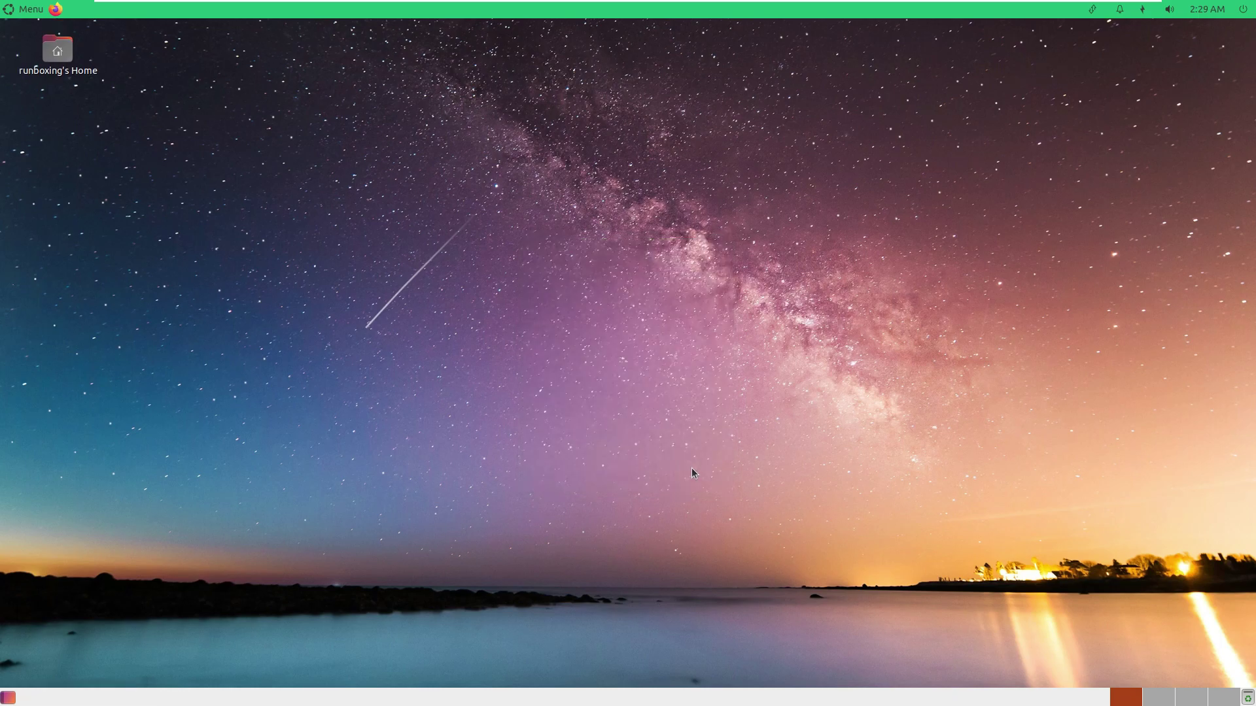
{"action": "left_click", "coordinate": [1246, 699]}
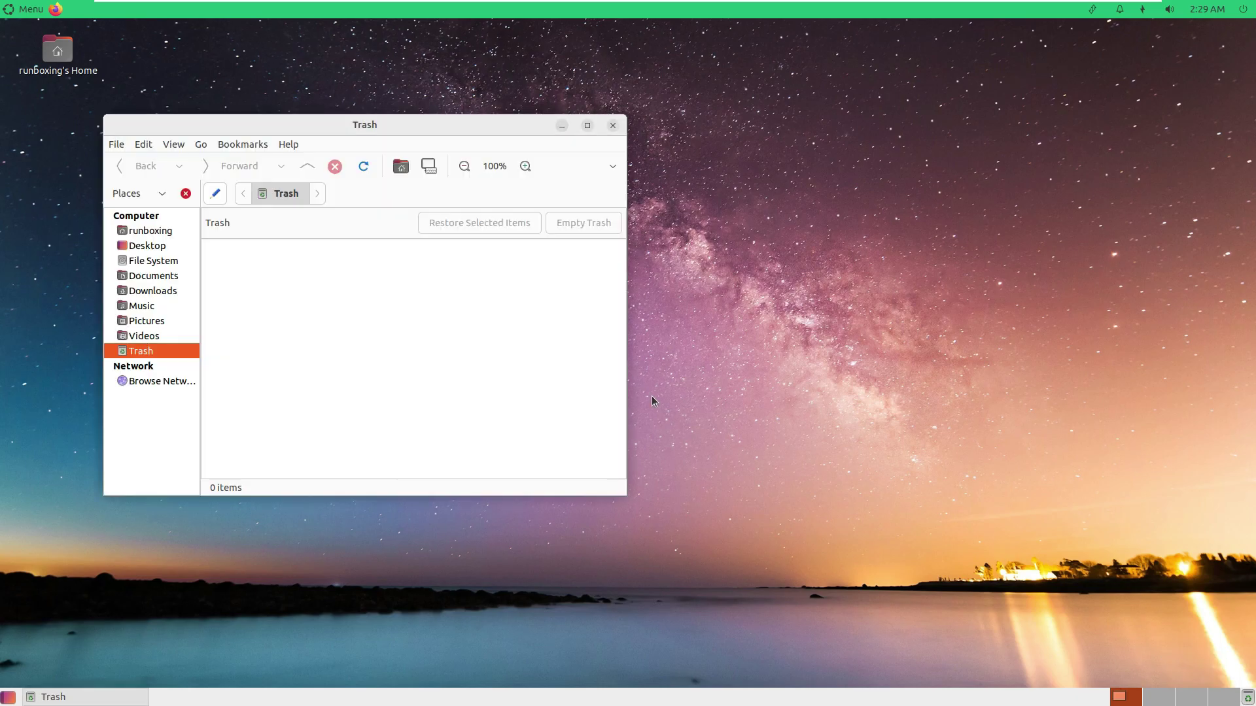
{"action": "left_click", "coordinate": [582, 127]}
{"action": "left_click", "coordinate": [63, 136]}
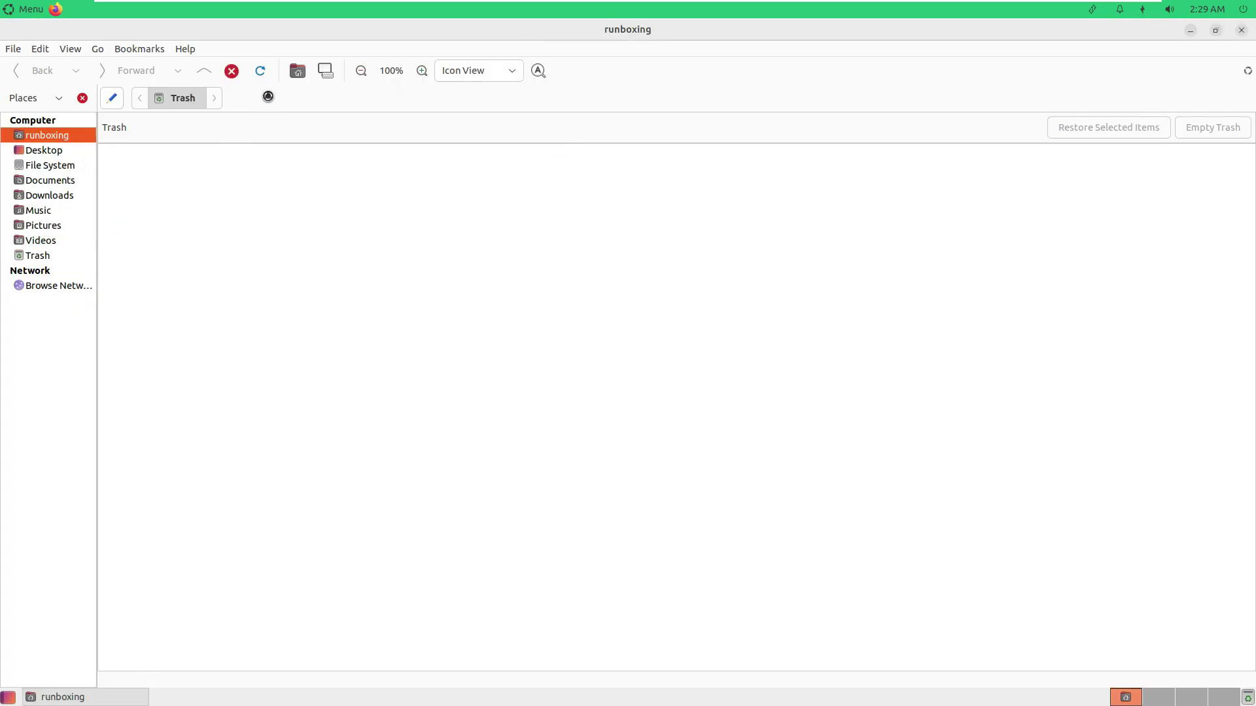
{"action": "left_click", "coordinate": [186, 49]}
{"action": "left_click", "coordinate": [196, 82]}
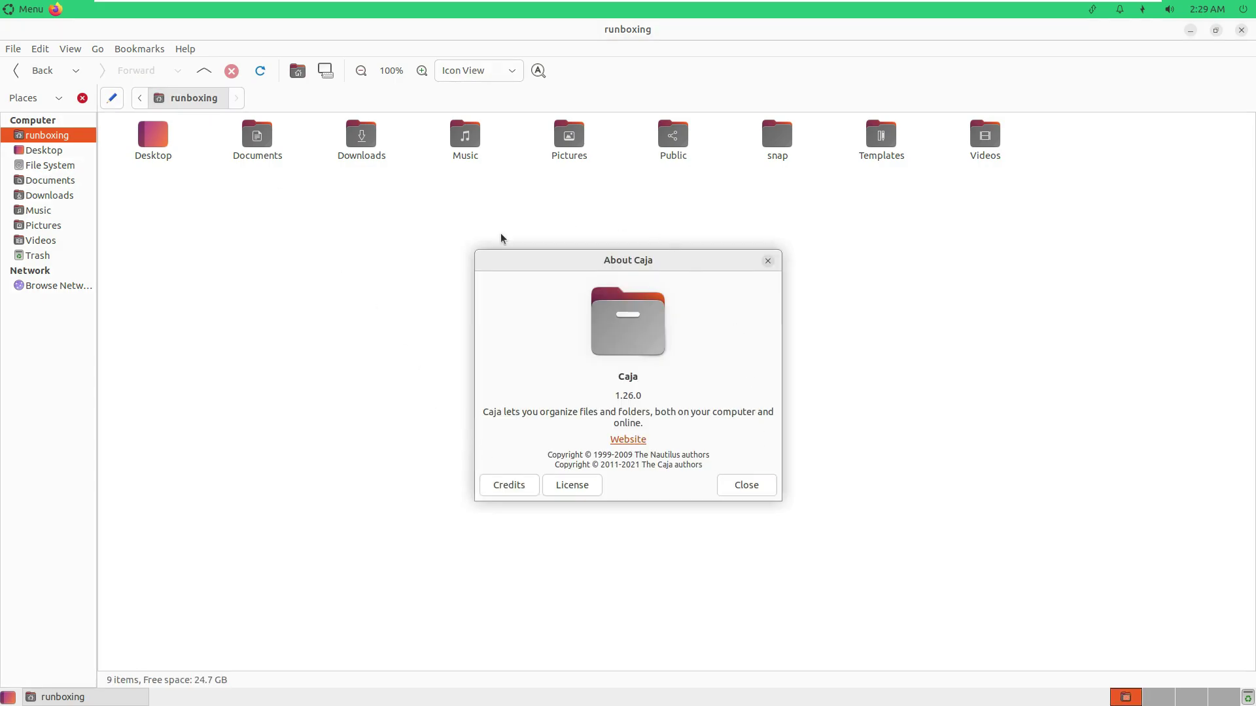
{"action": "left_click", "coordinate": [747, 485]}
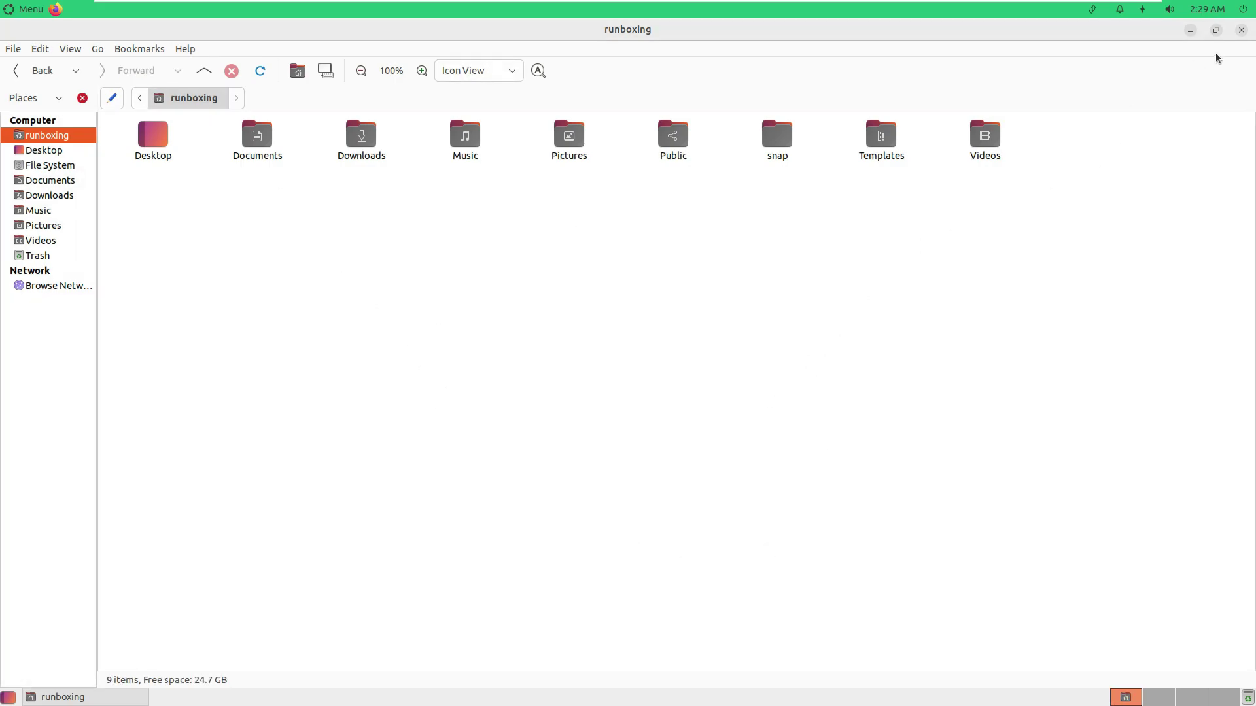
{"action": "left_click", "coordinate": [1242, 29]}
{"action": "left_click", "coordinate": [32, 10]}
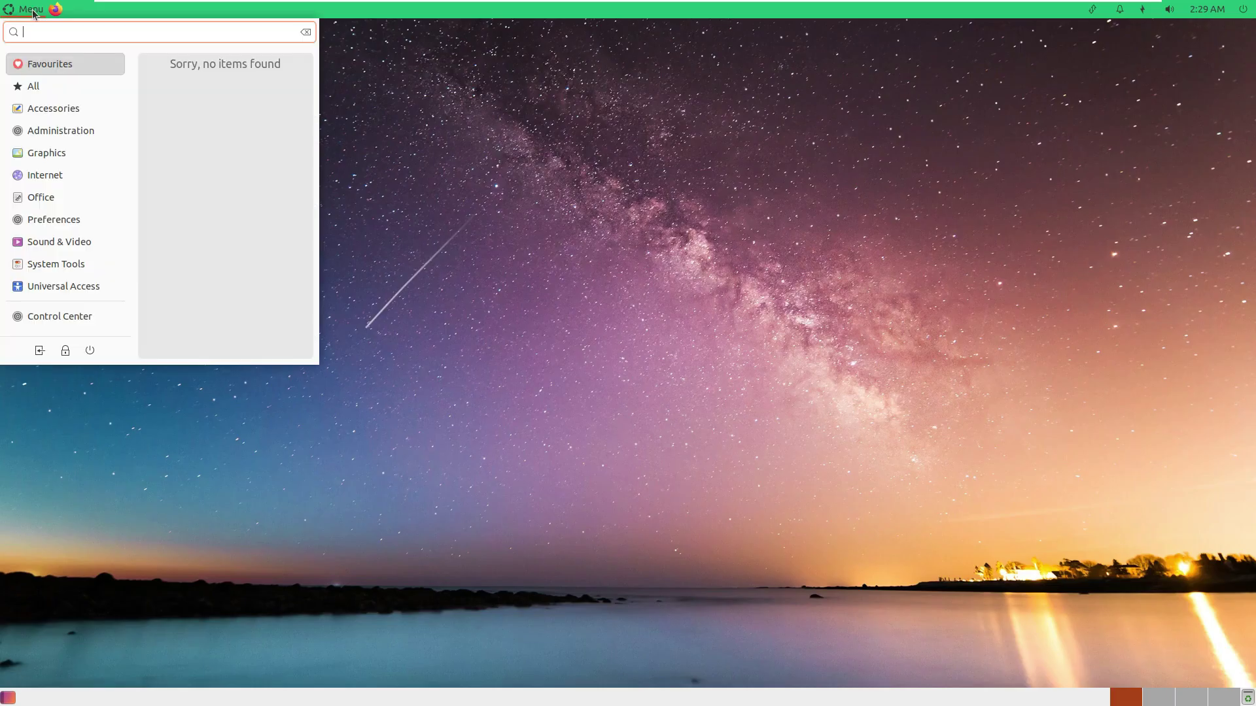
{"action": "left_click", "coordinate": [77, 311]}
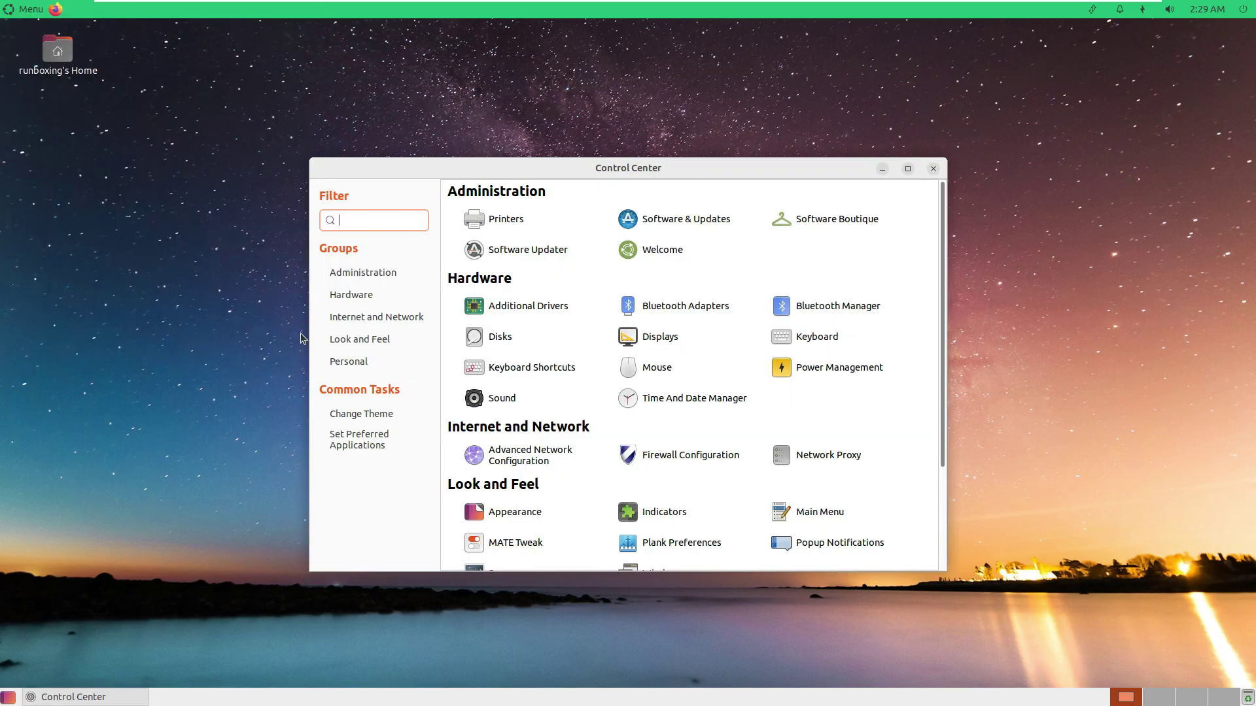
{"action": "left_click", "coordinate": [908, 169]}
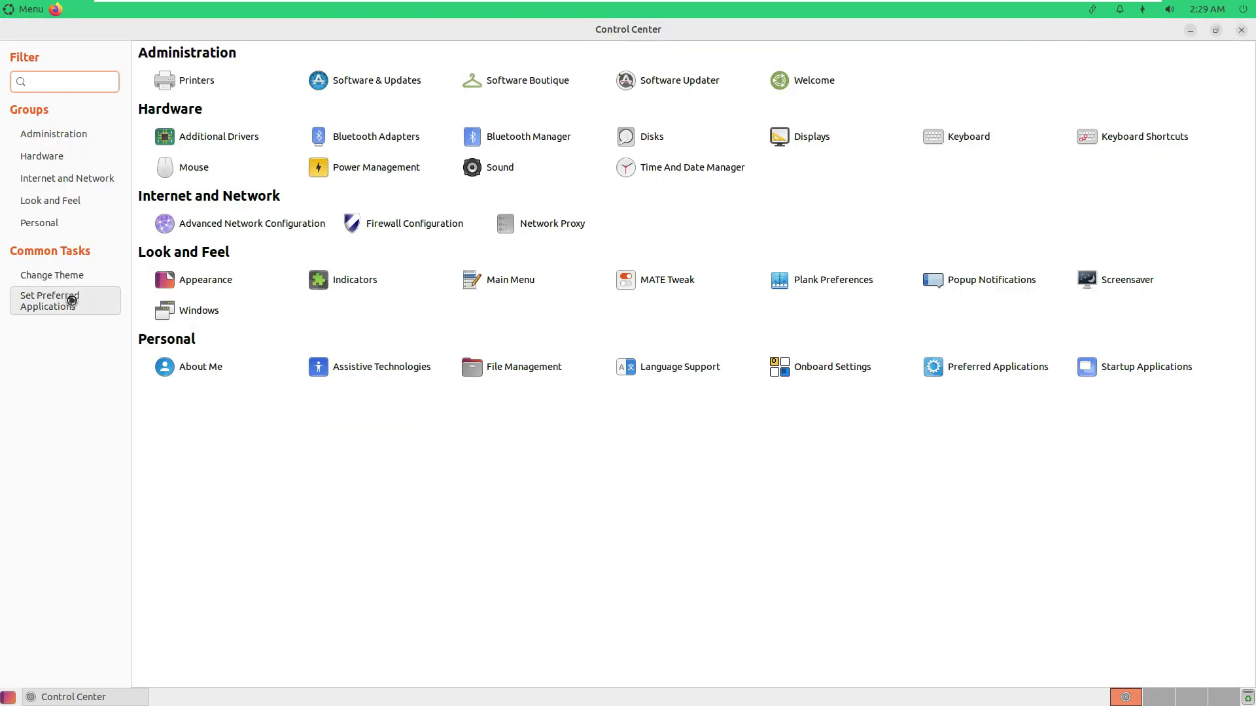
{"action": "left_click", "coordinate": [72, 305]}
{"action": "left_click", "coordinate": [577, 243]}
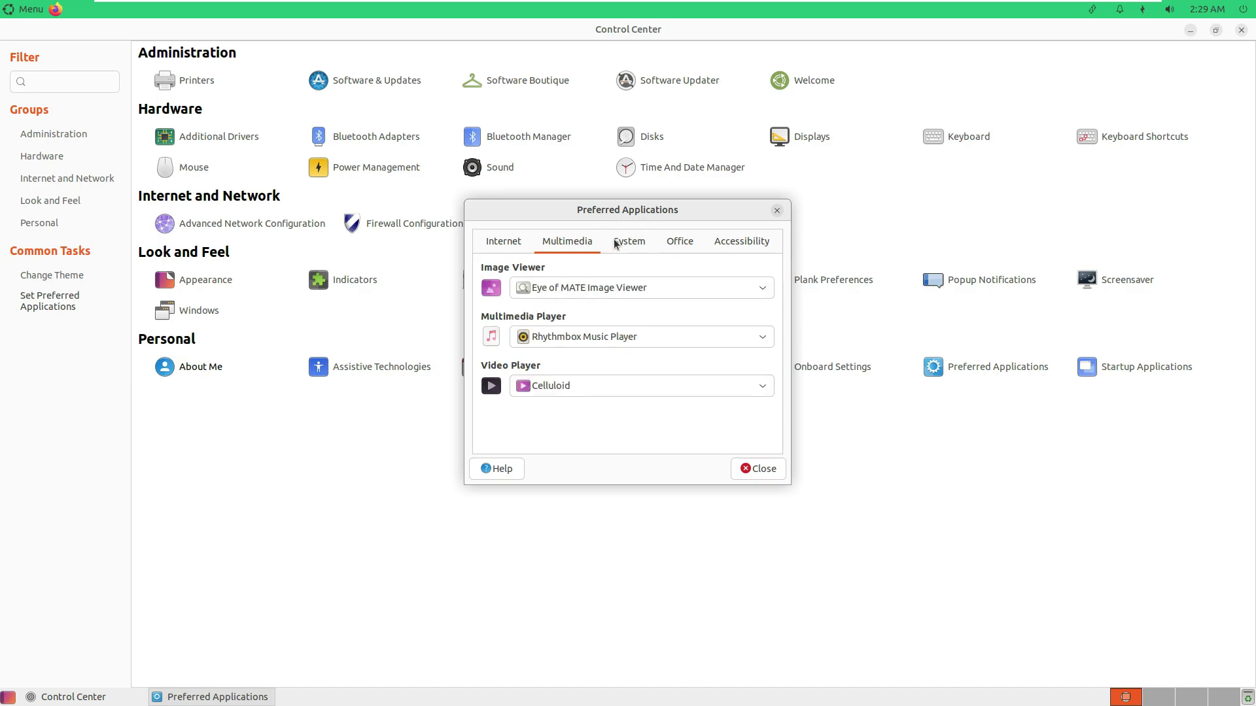
{"action": "left_click", "coordinate": [626, 242]}
{"action": "left_click", "coordinate": [733, 244]}
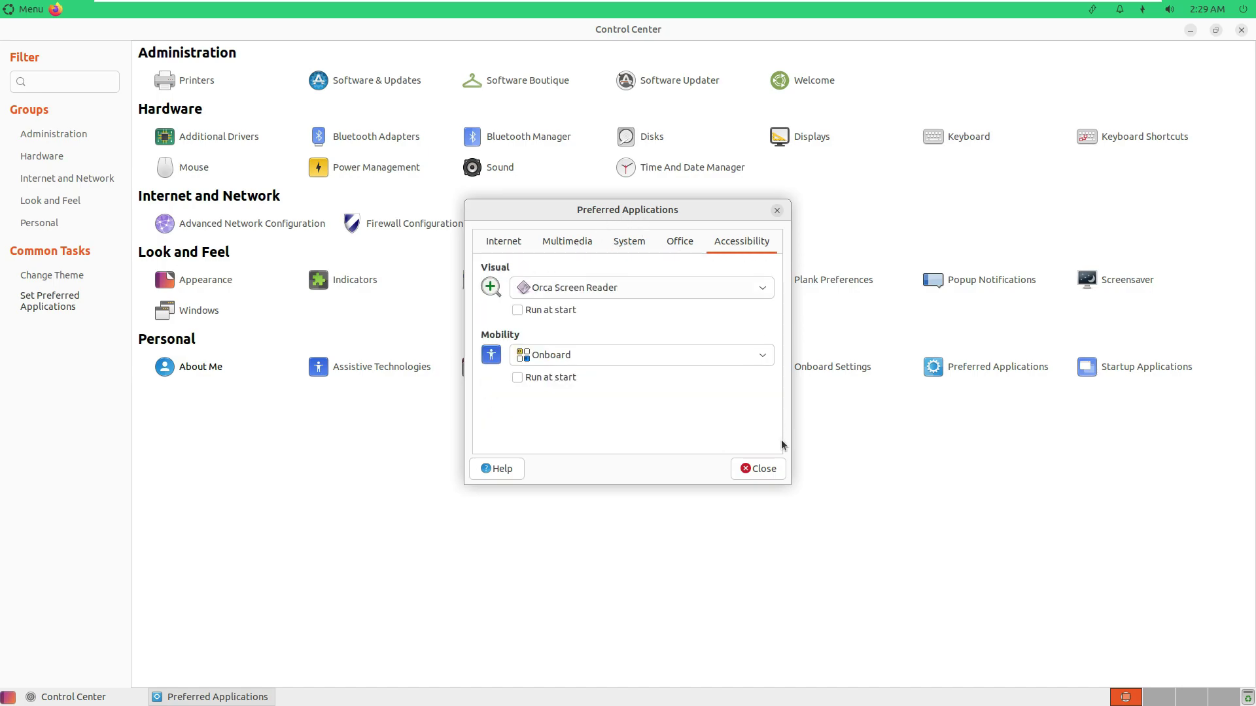
{"action": "left_click", "coordinate": [771, 471]}
{"action": "left_click", "coordinate": [216, 369]}
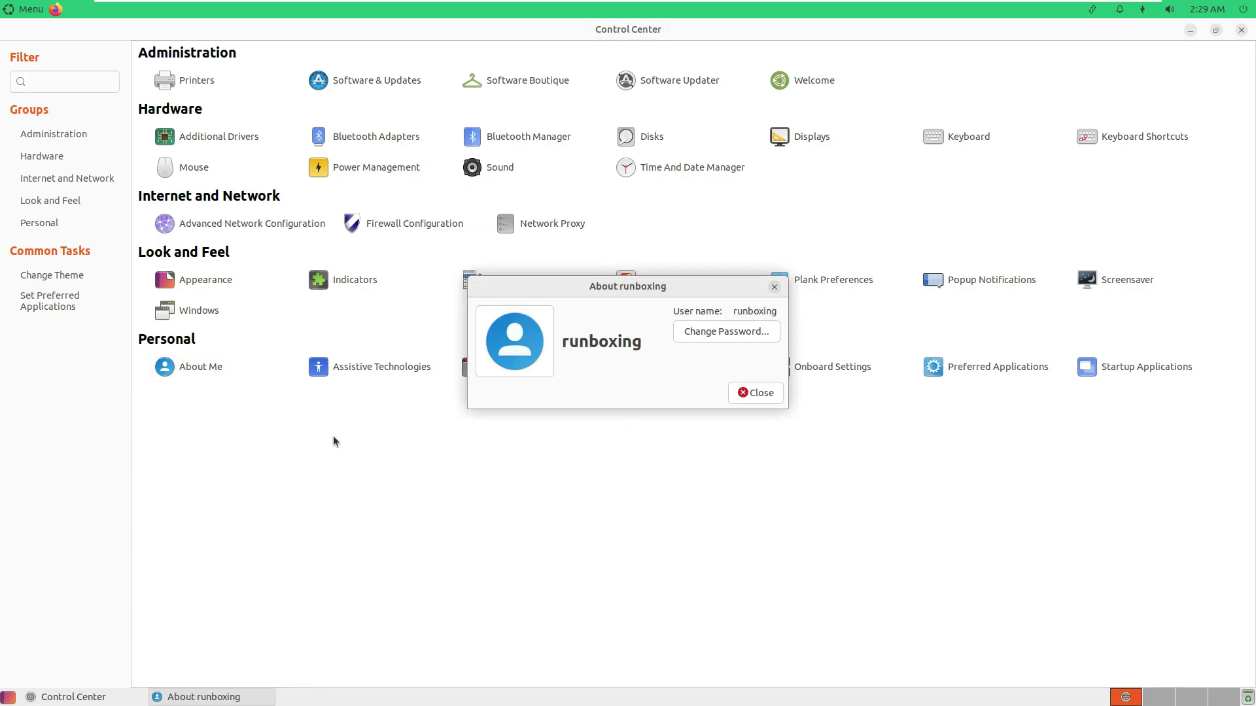
{"action": "left_click", "coordinate": [754, 395]}
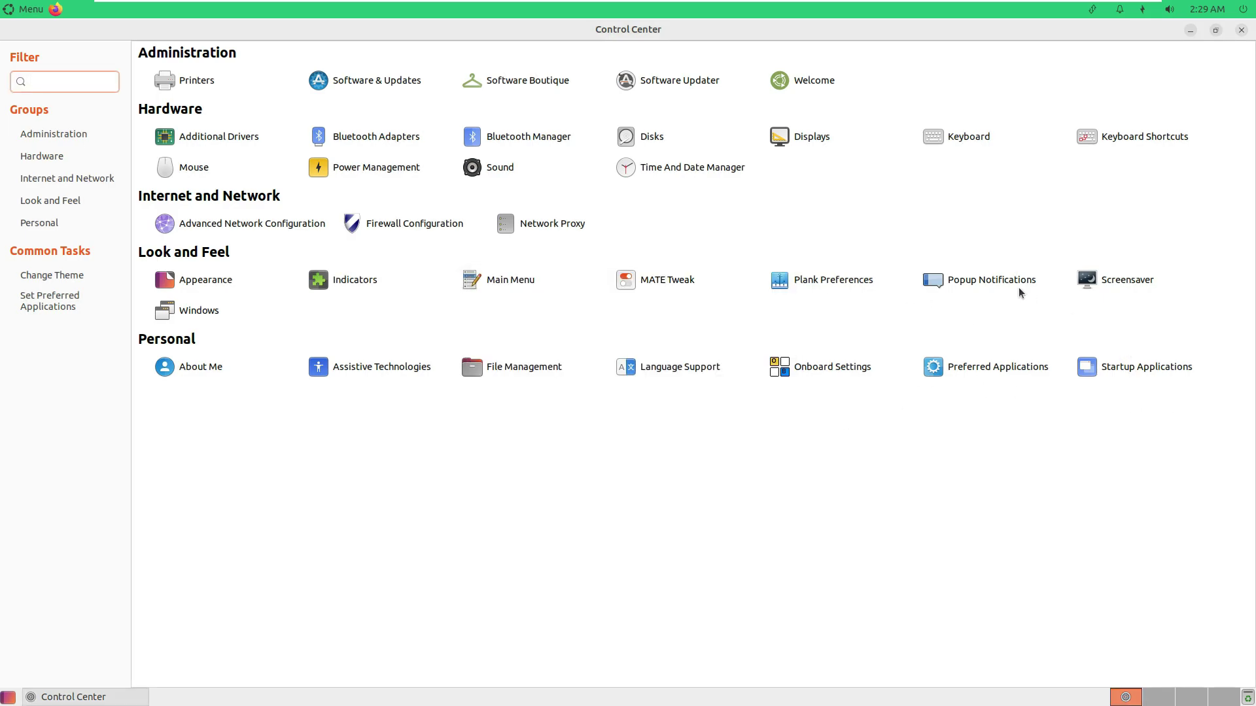
{"action": "left_click", "coordinate": [675, 289]}
{"action": "left_click", "coordinate": [437, 225]}
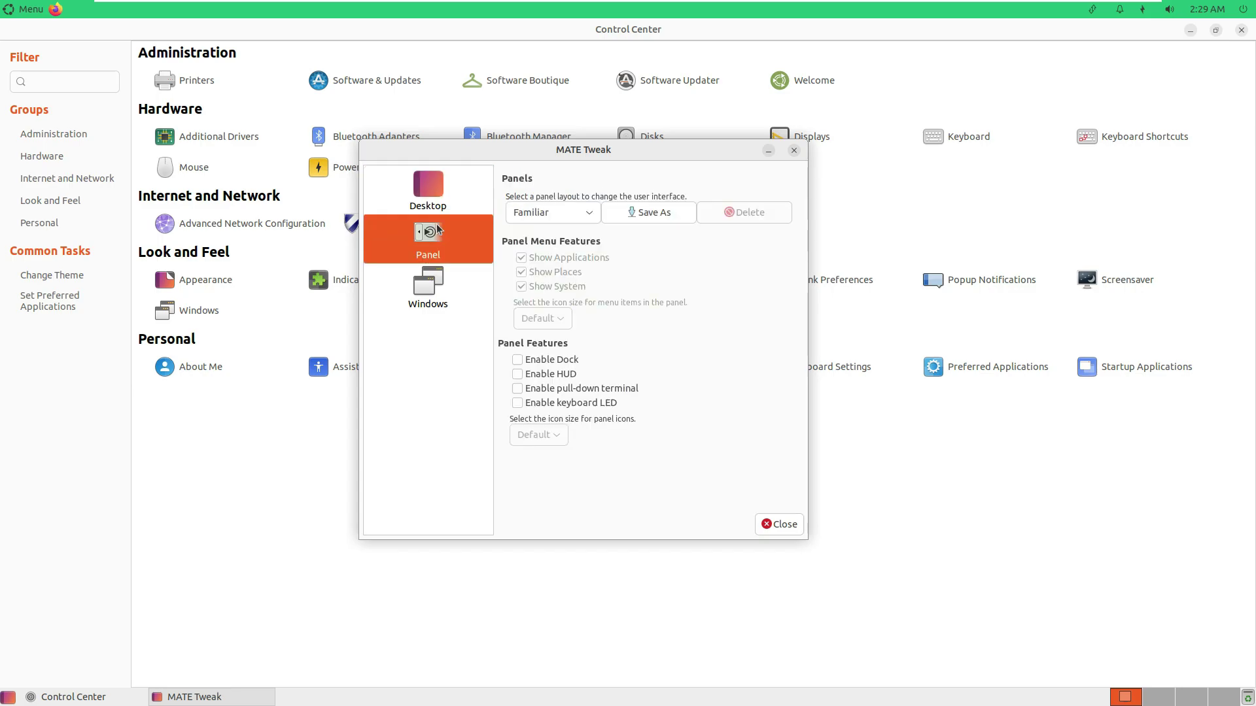
{"action": "left_click", "coordinate": [452, 287]}
{"action": "left_click", "coordinate": [778, 524]}
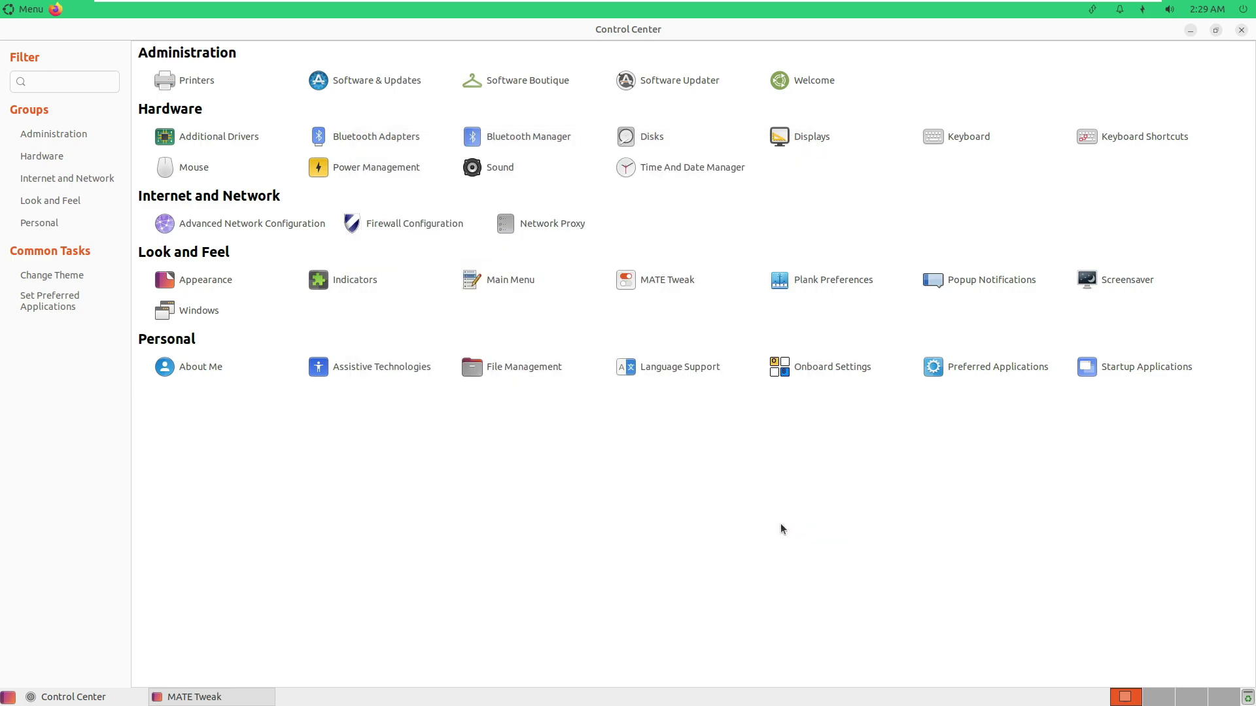
{"action": "left_click", "coordinate": [198, 284]}
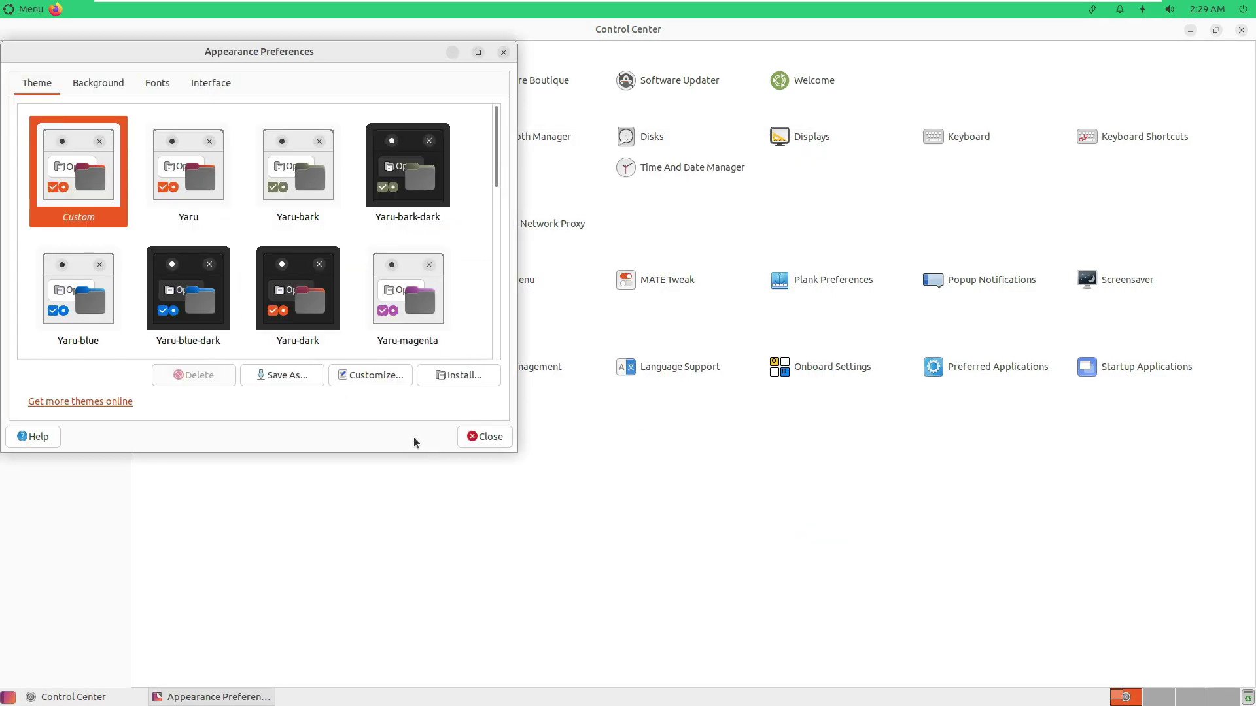
{"action": "left_click", "coordinate": [504, 52]}
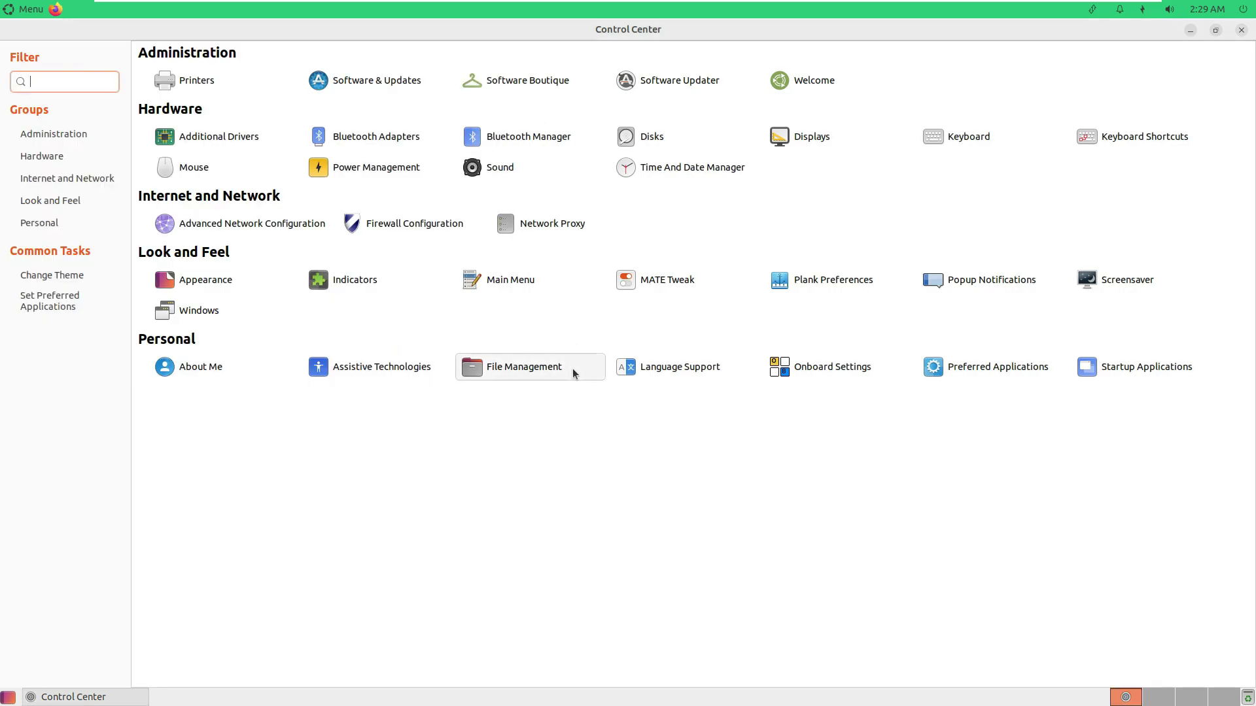
{"action": "left_click", "coordinate": [58, 223]}
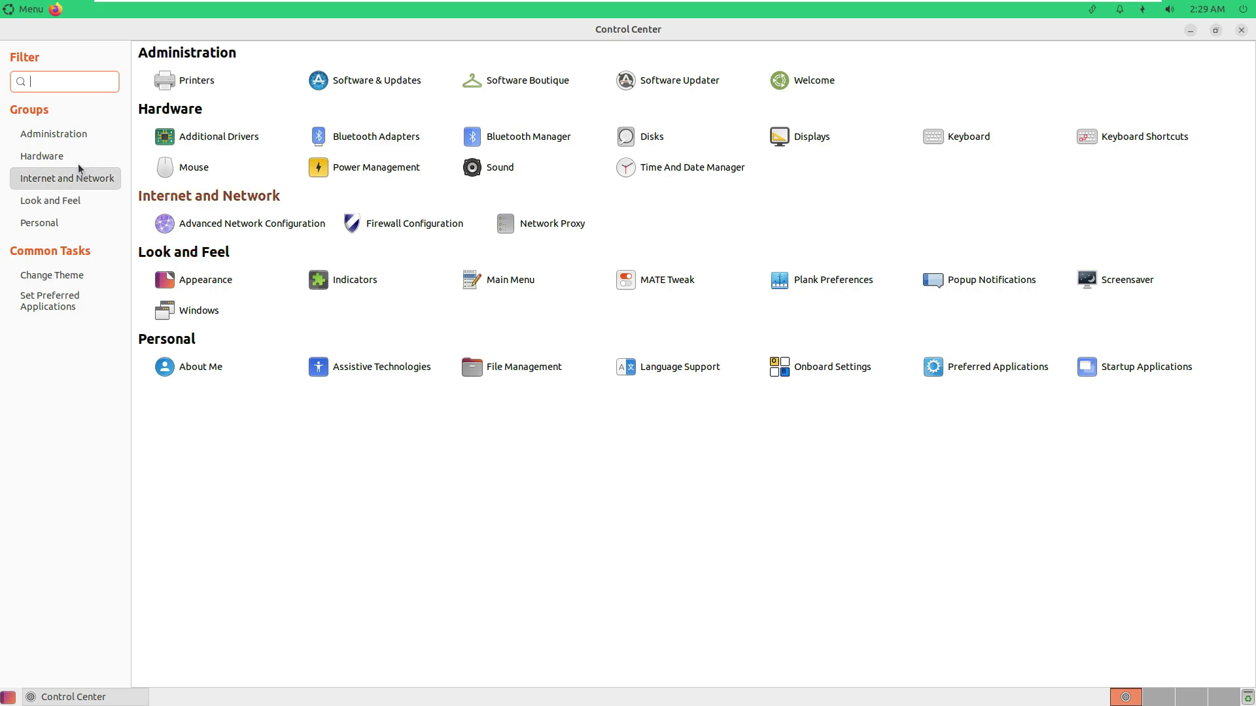
{"action": "left_click", "coordinate": [70, 135]}
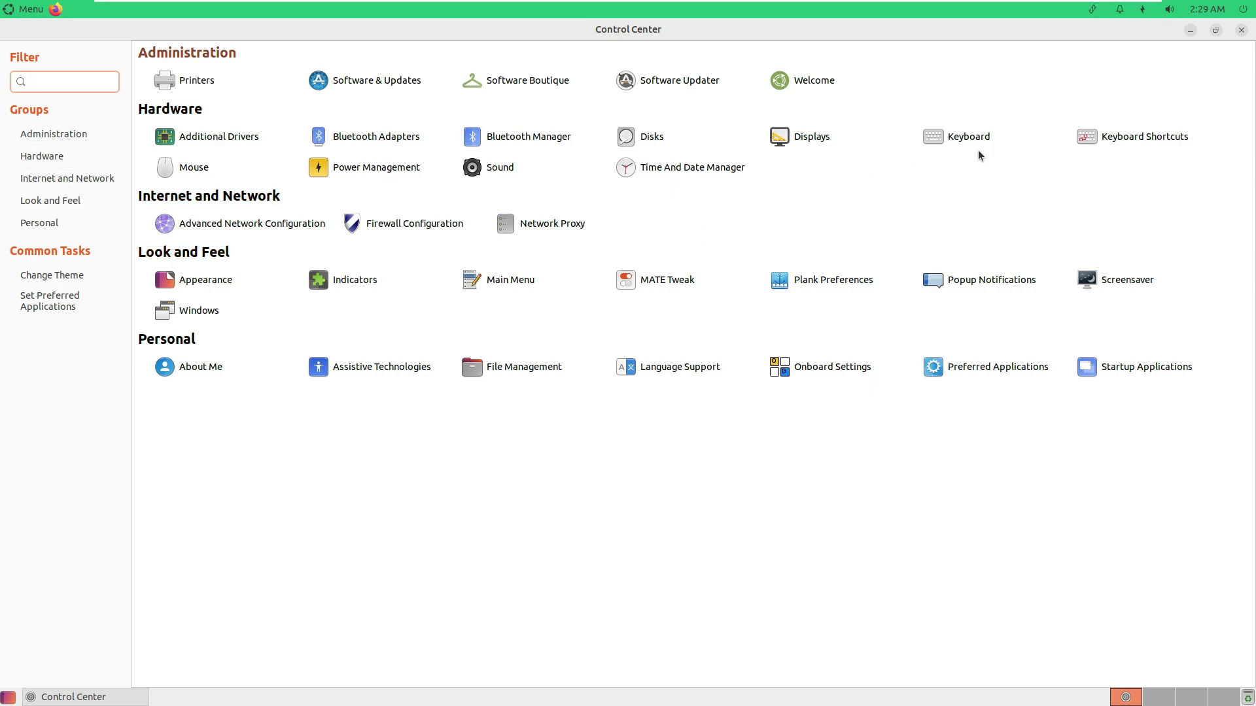
{"action": "left_click", "coordinate": [1239, 31]}
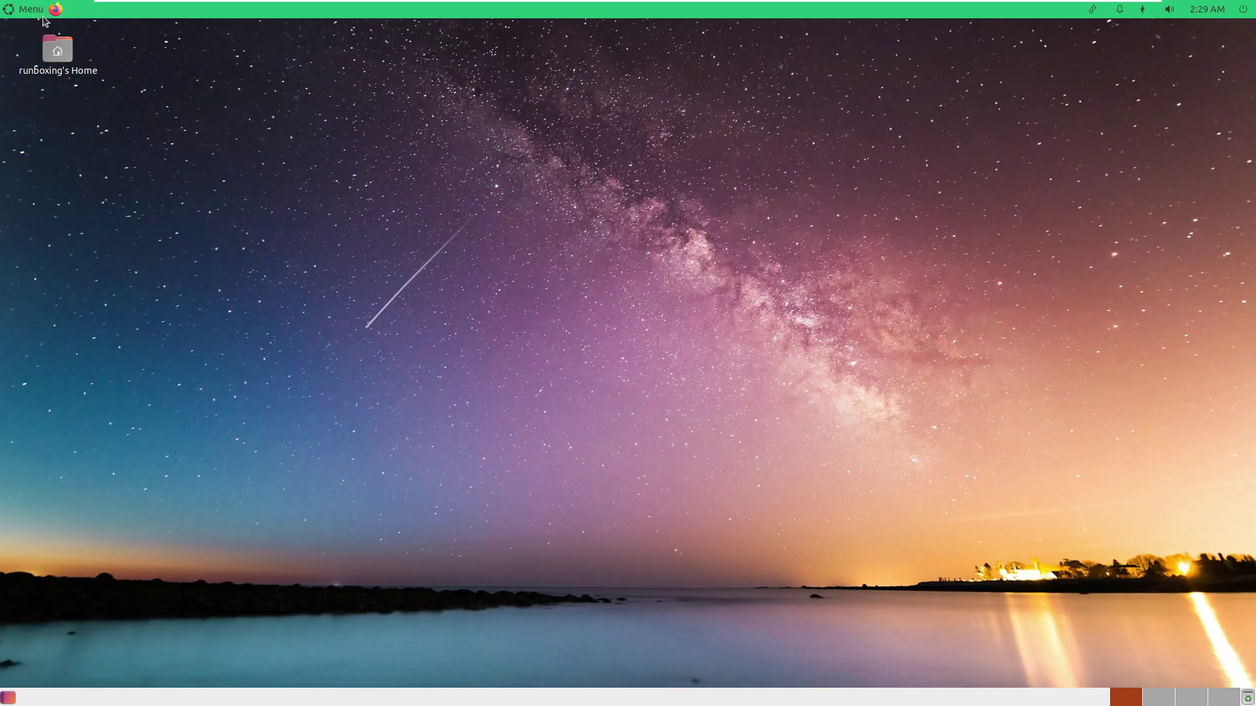
Browse the Preferences and Internet submenus, then launch LibreOffice from Office.
{"action": "left_click", "coordinate": [38, 10]}
{"action": "mouse_move", "coordinate": [73, 271]}
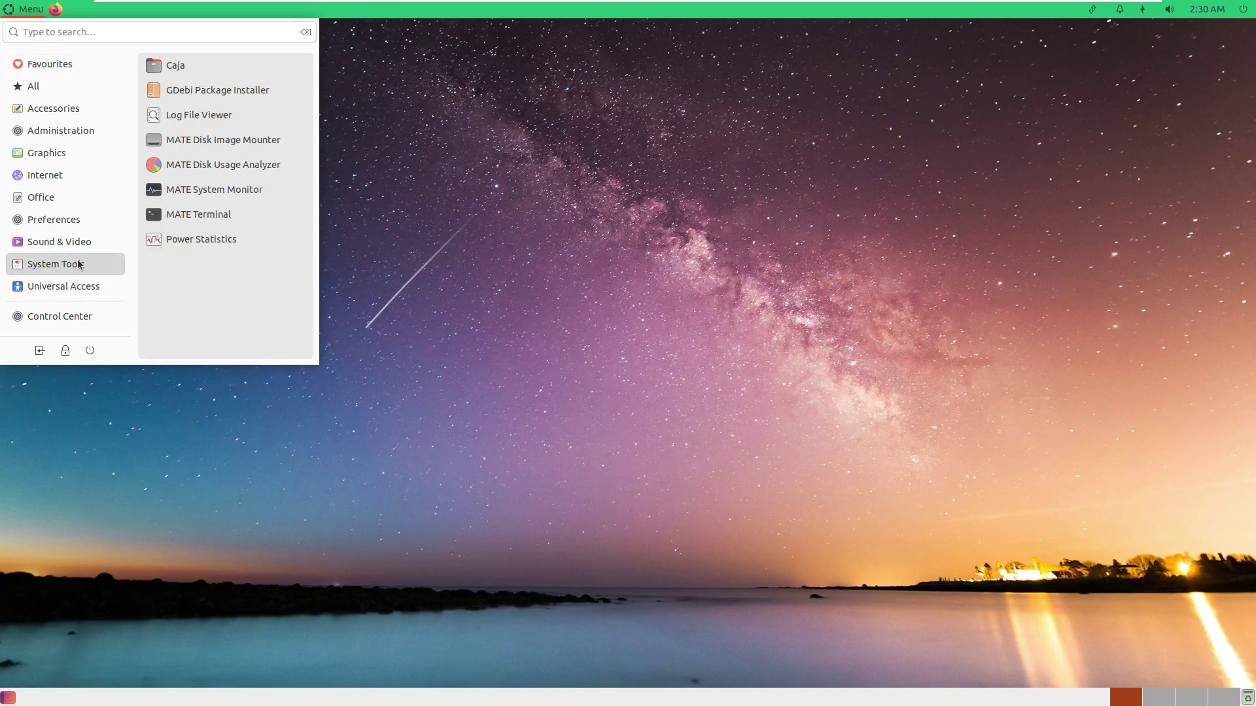
{"action": "mouse_move", "coordinate": [87, 245]}
{"action": "mouse_move", "coordinate": [92, 222]}
{"action": "left_click_drag", "start_coordinate": [312, 136], "coordinate": [317, 309]}
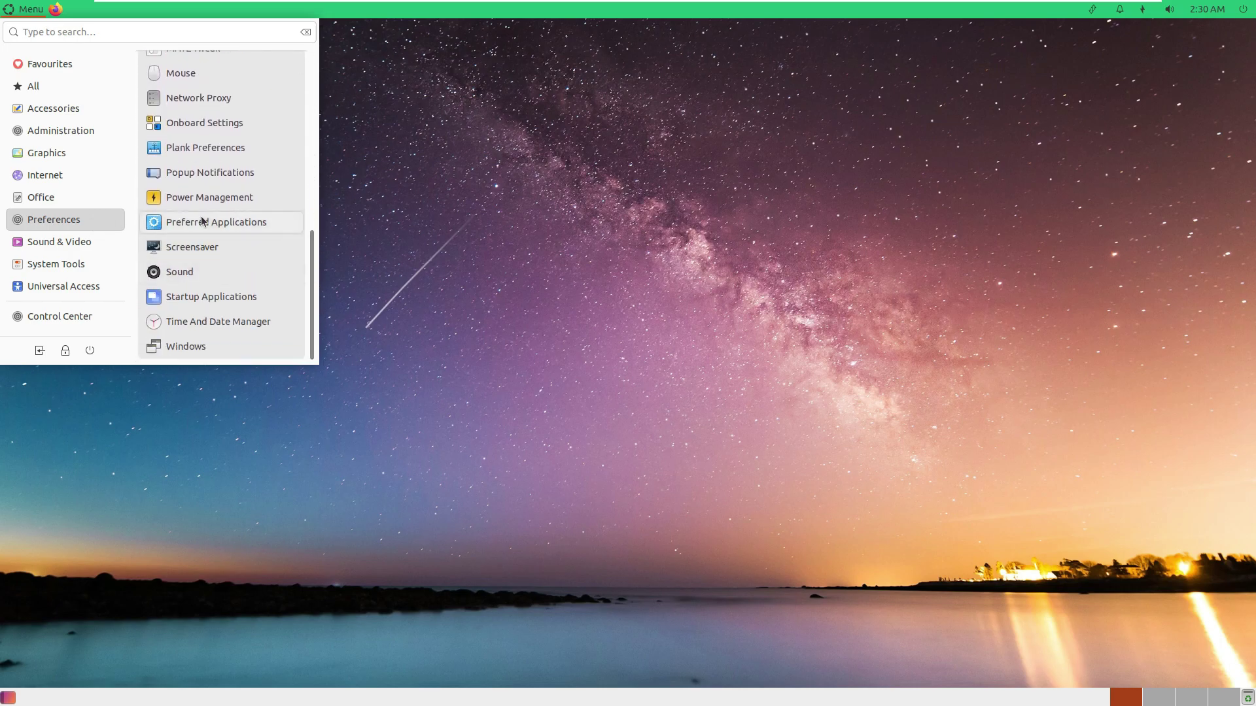
{"action": "mouse_move", "coordinate": [63, 200]}
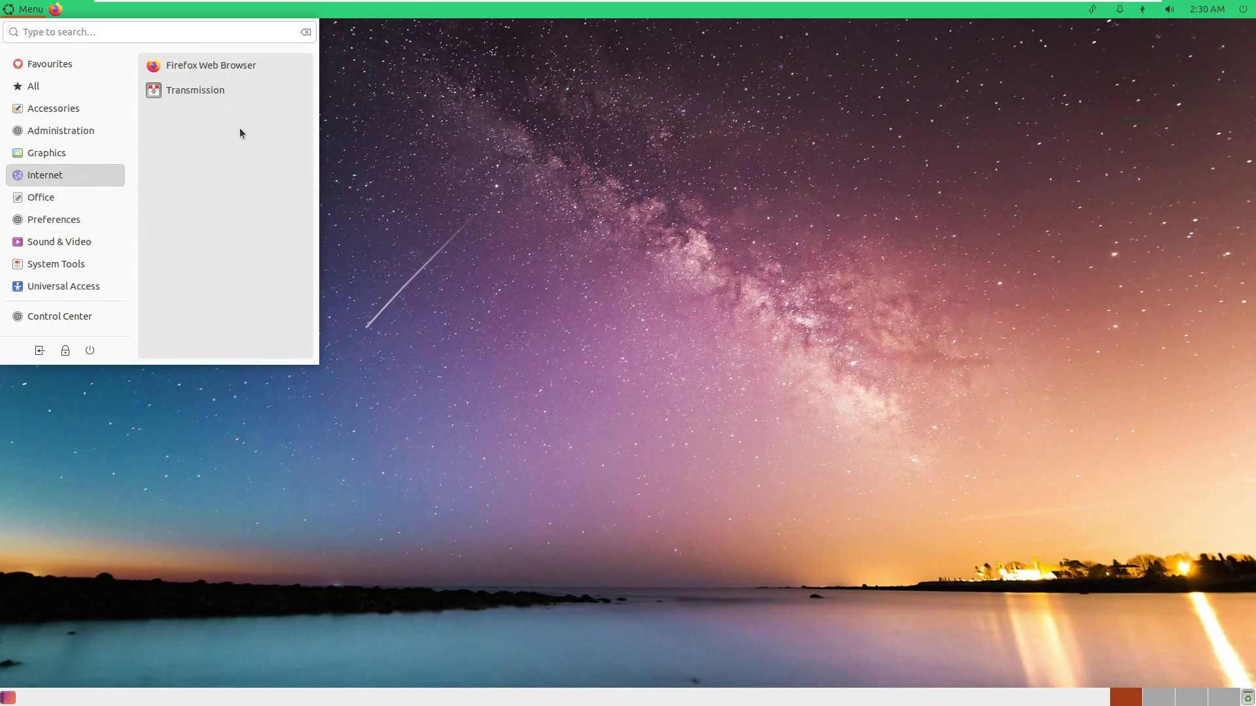
{"action": "left_click", "coordinate": [242, 121]}
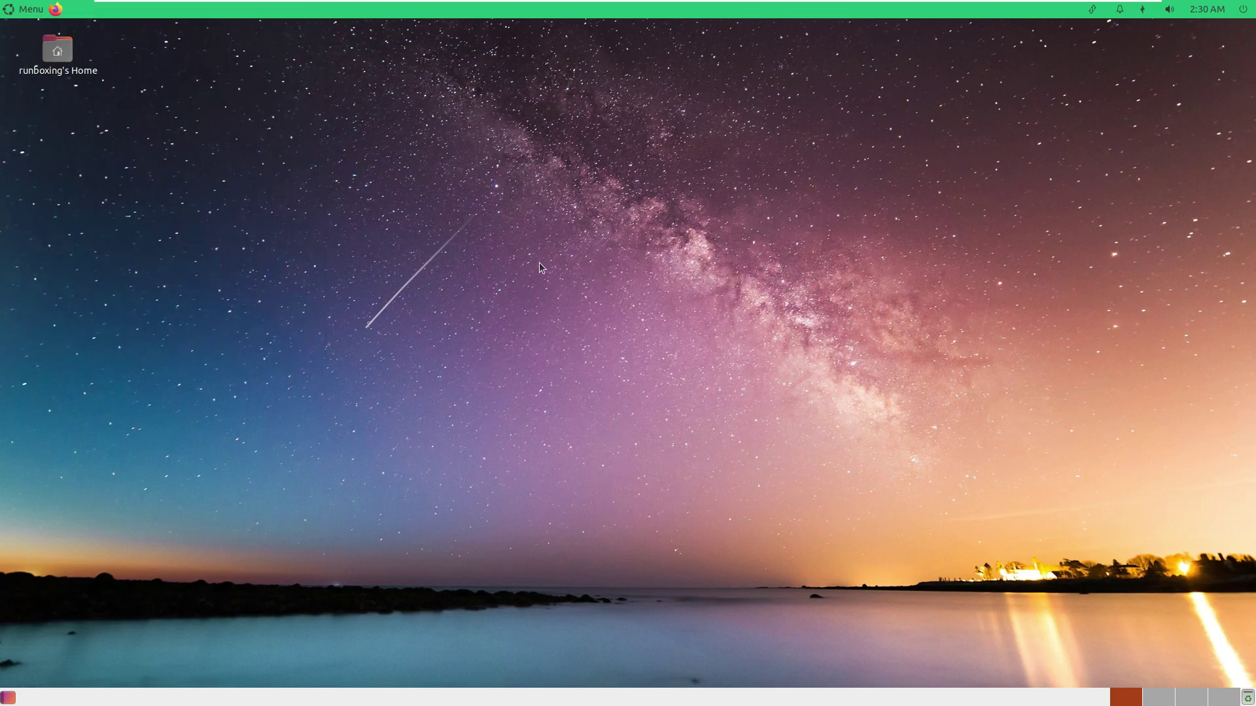
{"action": "left_click", "coordinate": [31, 15]}
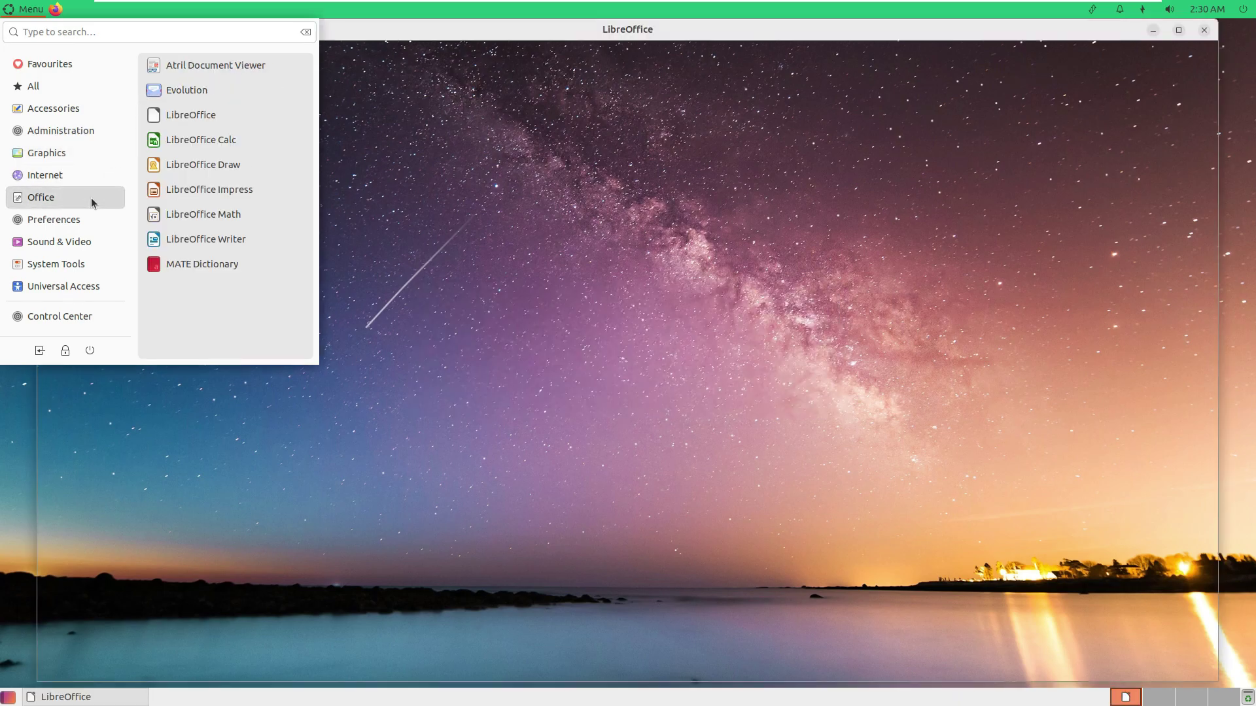
{"action": "mouse_move", "coordinate": [92, 198]}
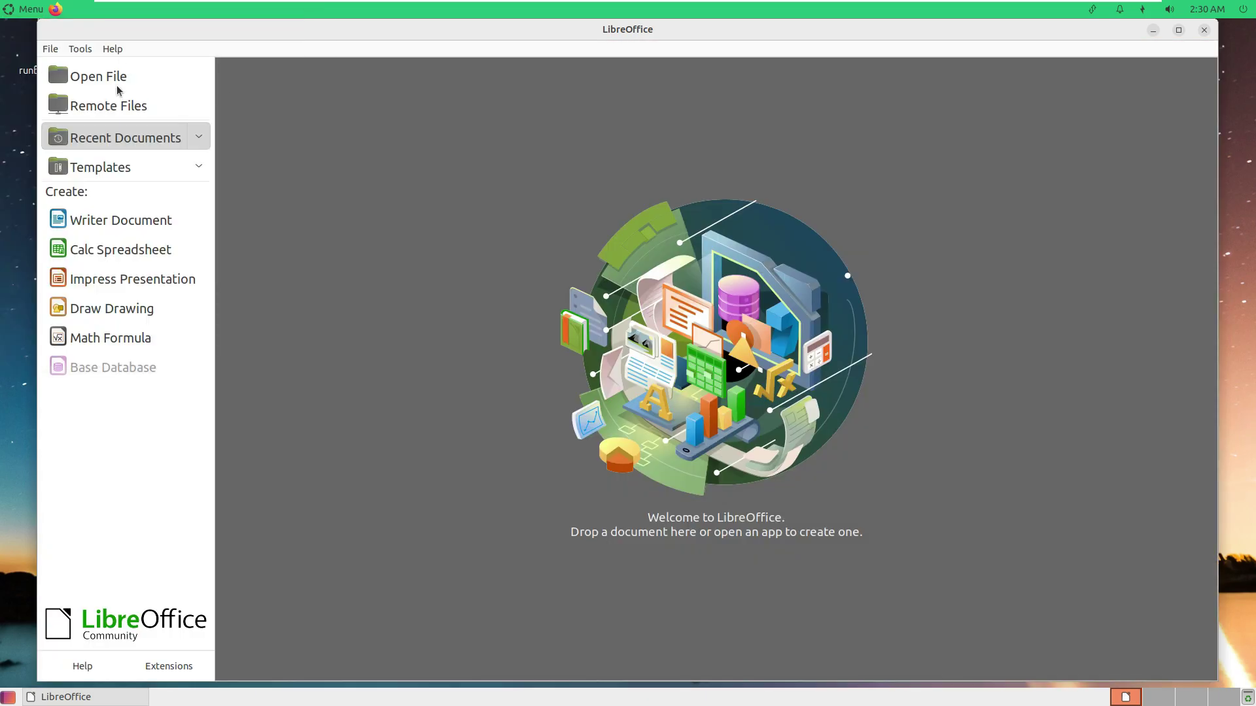
Check LibreOffice's version (7.3.3.2) in Help > About, then close the Start Center.
{"action": "left_click", "coordinate": [112, 49]}
{"action": "left_click", "coordinate": [403, 280]}
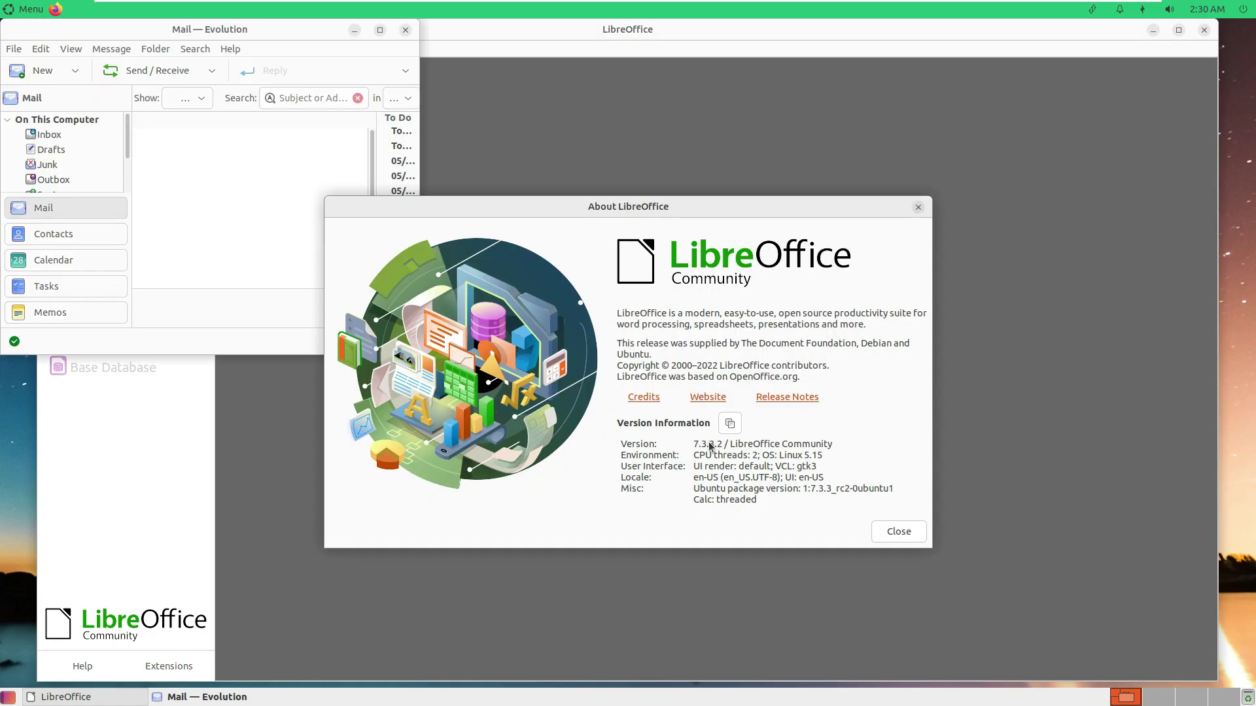
{"action": "left_click", "coordinate": [899, 531]}
{"action": "left_click", "coordinate": [1203, 32]}
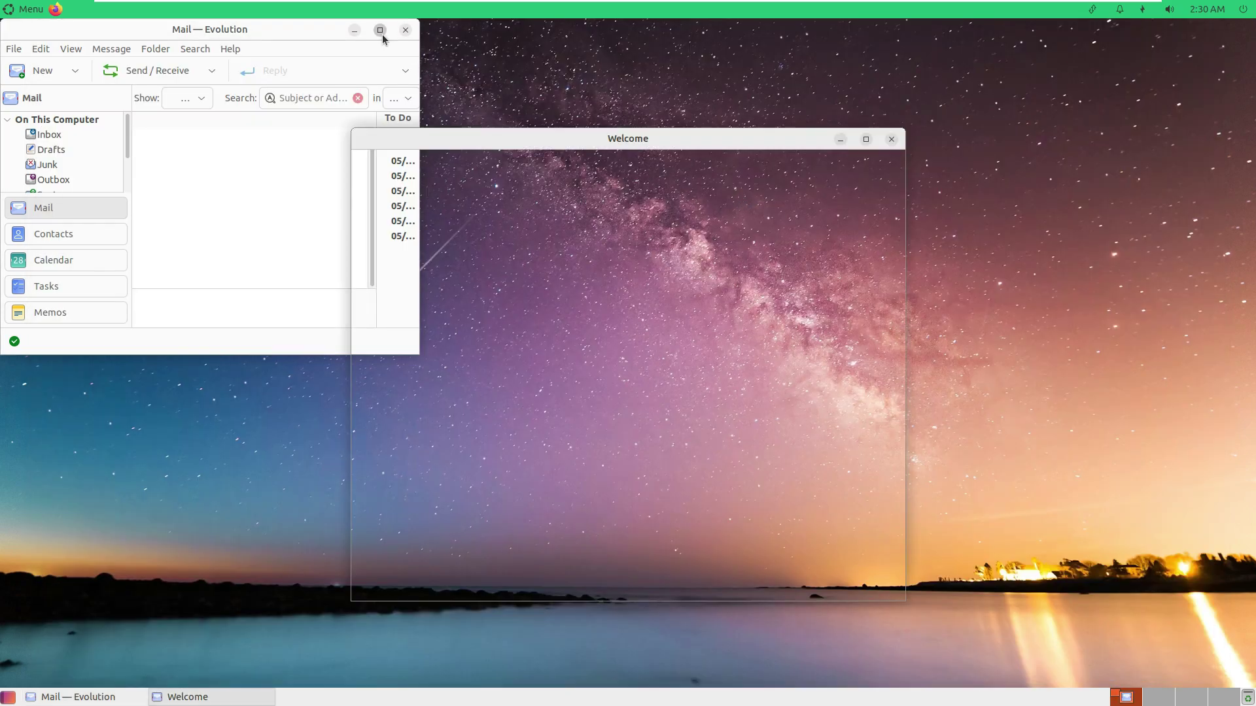
Dismiss Evolution's setup wizard, check its version (3.44.1), and close Evolution.
{"action": "left_click", "coordinate": [380, 30]}
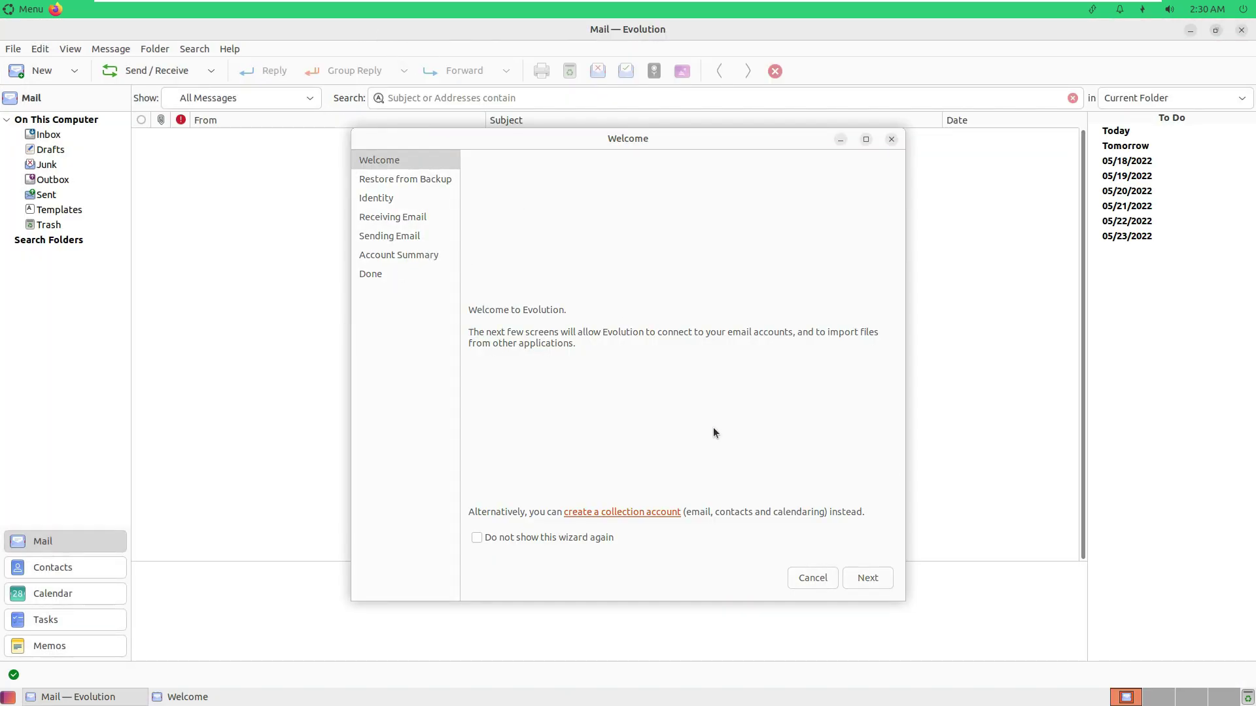
{"action": "left_click", "coordinate": [831, 577]}
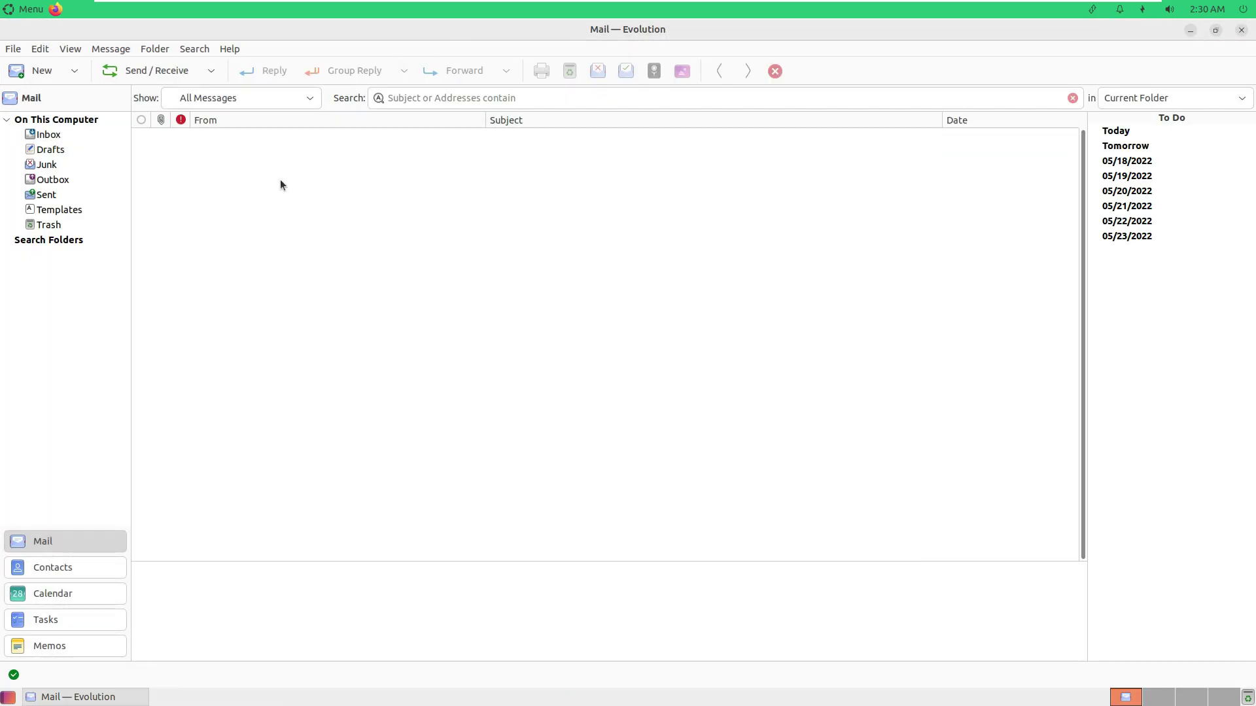
{"action": "left_click", "coordinate": [230, 49]}
{"action": "left_click", "coordinate": [247, 98]}
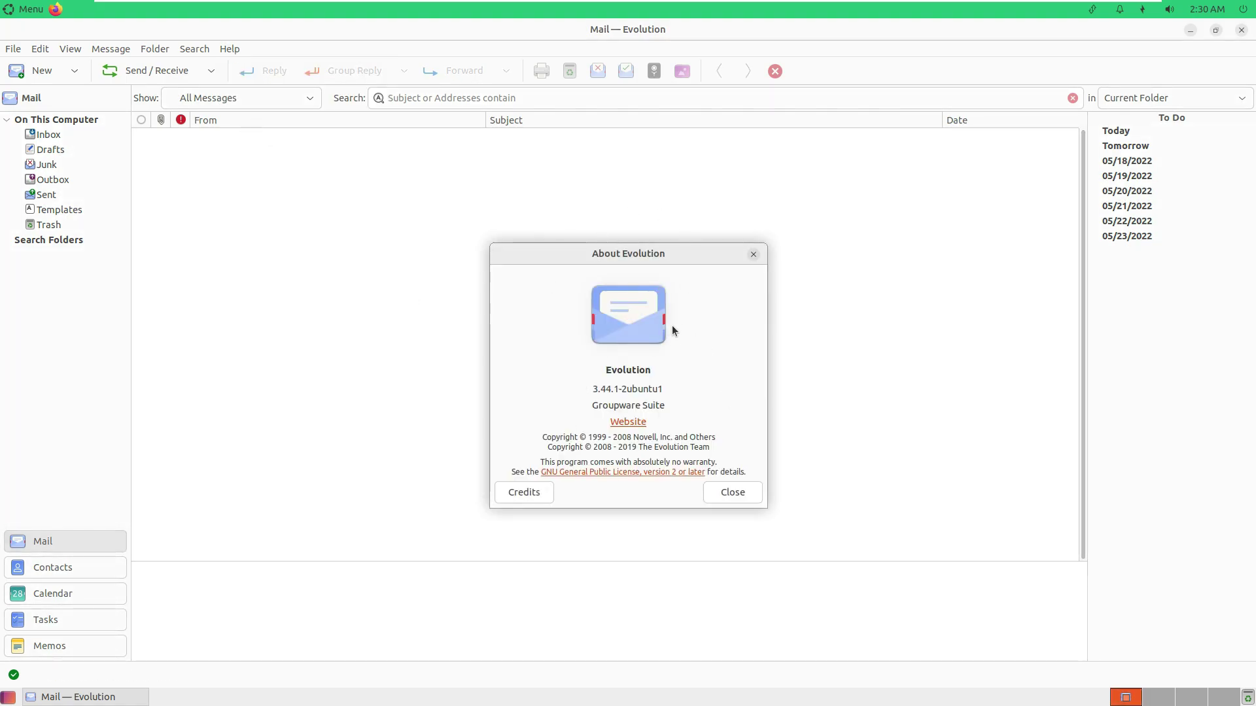
{"action": "left_click", "coordinate": [732, 493]}
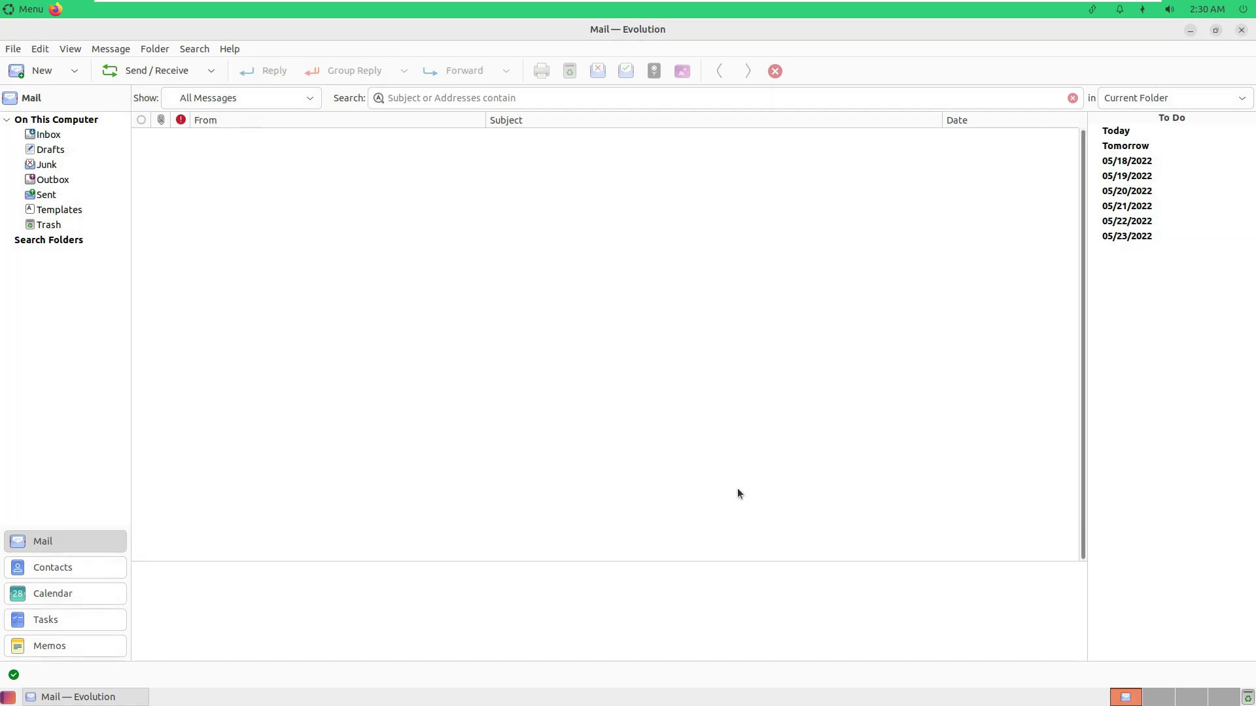
{"action": "left_click", "coordinate": [1239, 31]}
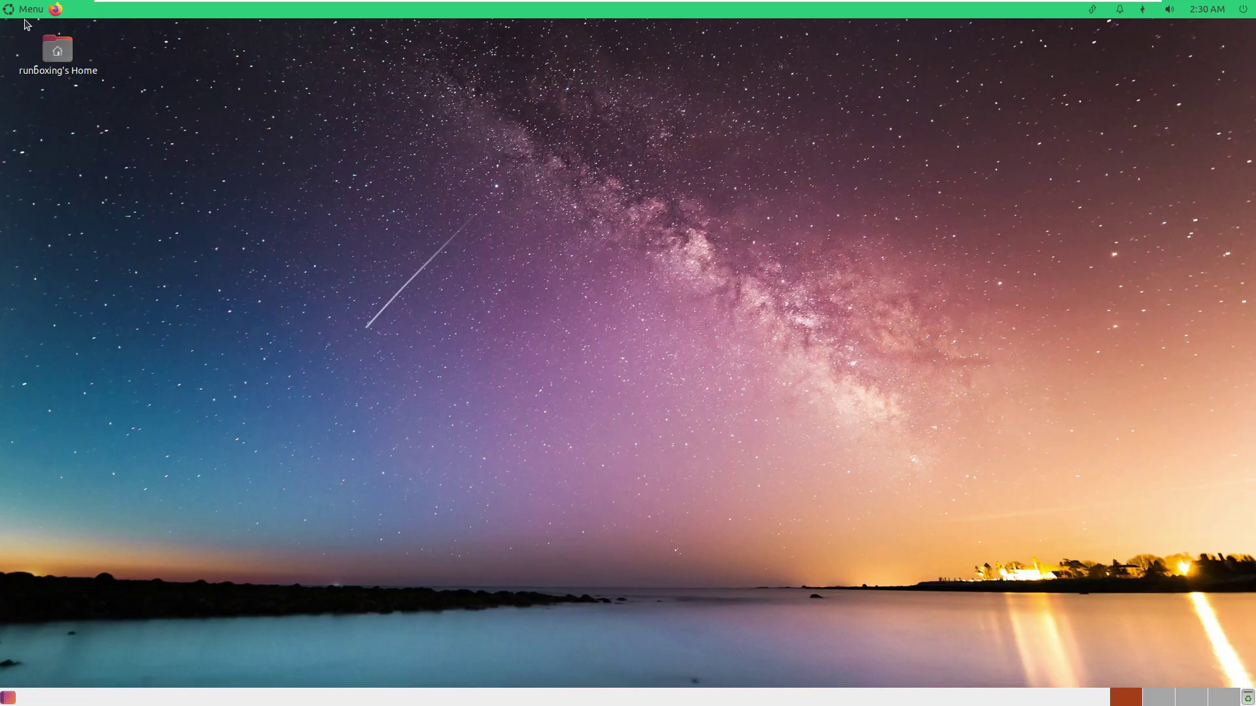
{"action": "left_click", "coordinate": [29, 9]}
{"action": "left_click", "coordinate": [79, 155]}
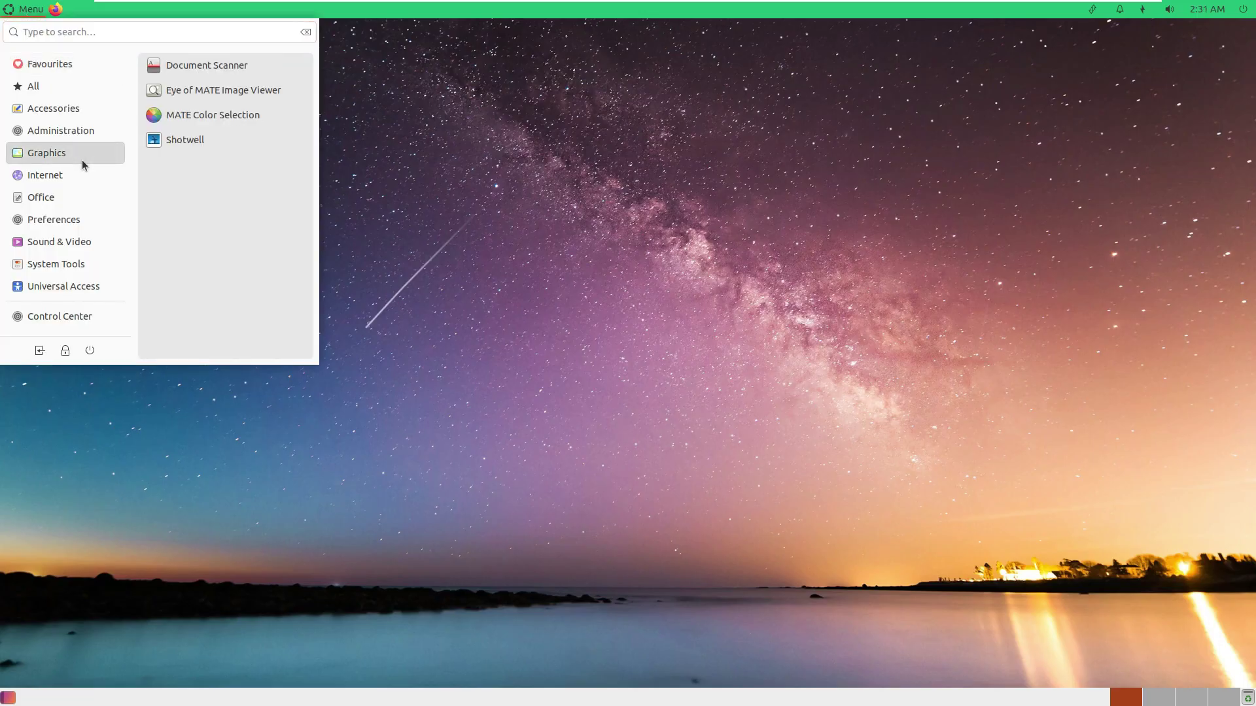
{"action": "left_click", "coordinate": [196, 140]}
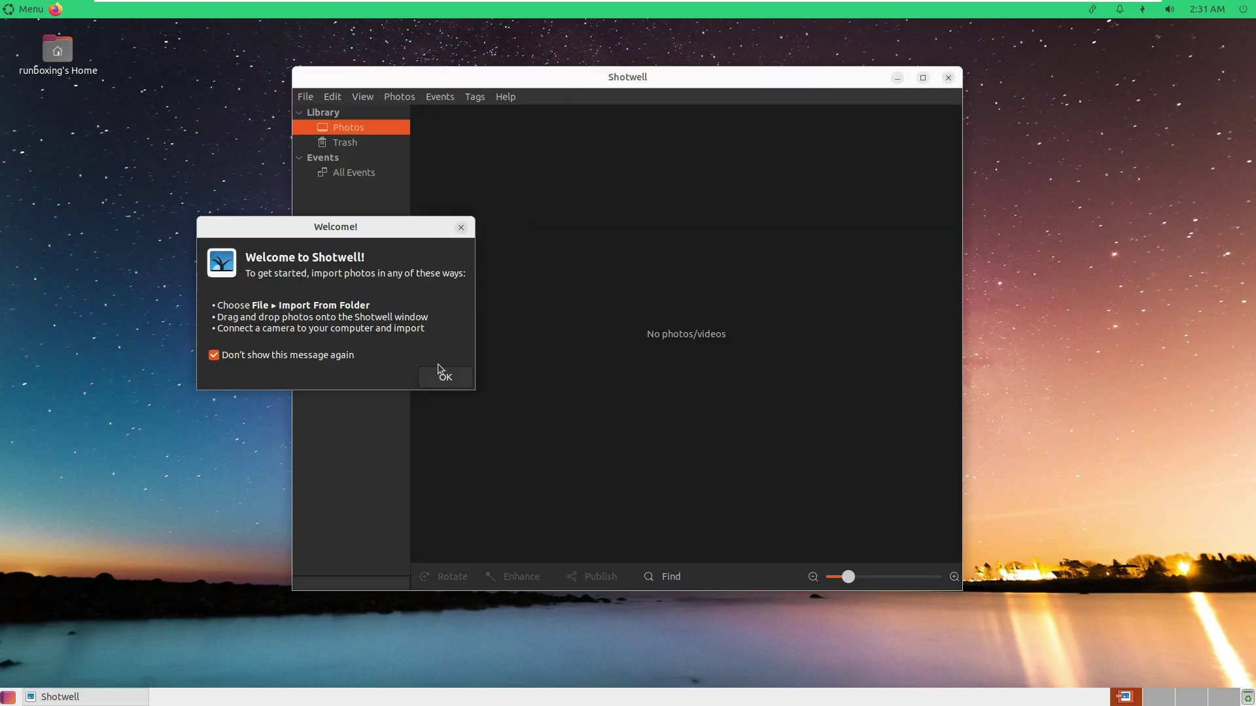
{"action": "left_click", "coordinate": [440, 374]}
{"action": "left_click", "coordinate": [506, 96]}
{"action": "left_click", "coordinate": [521, 162]}
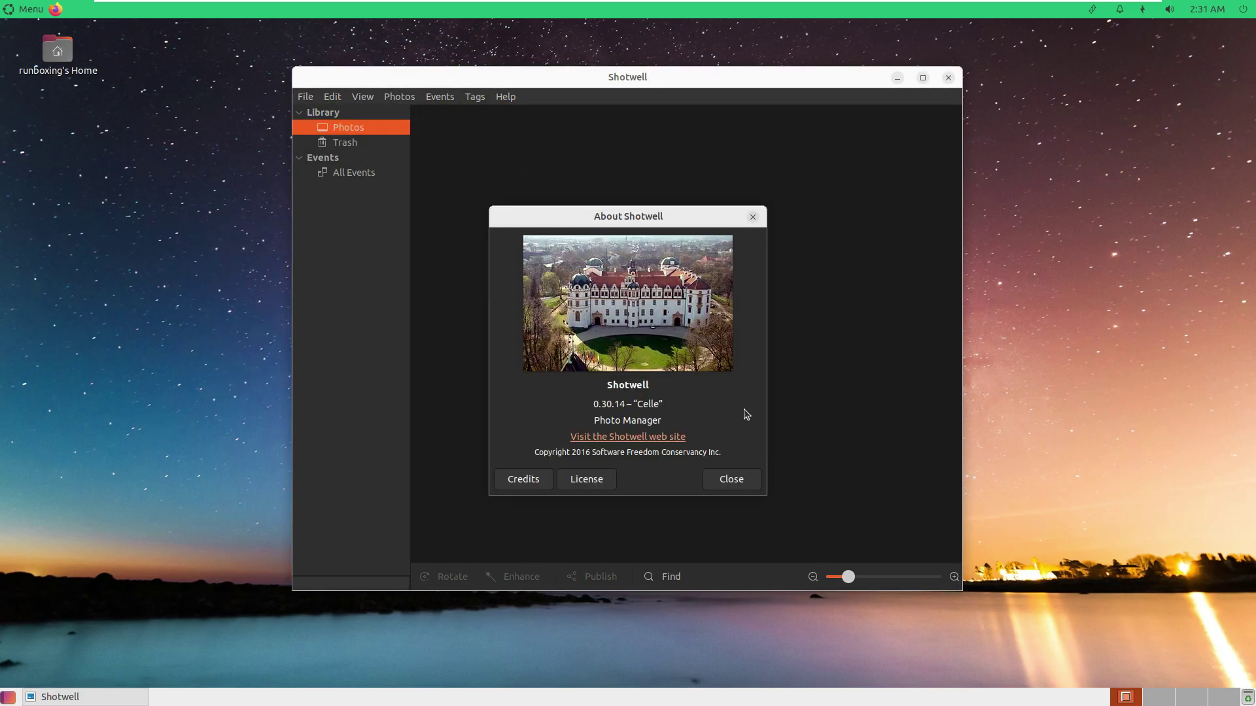
{"action": "left_click", "coordinate": [730, 478]}
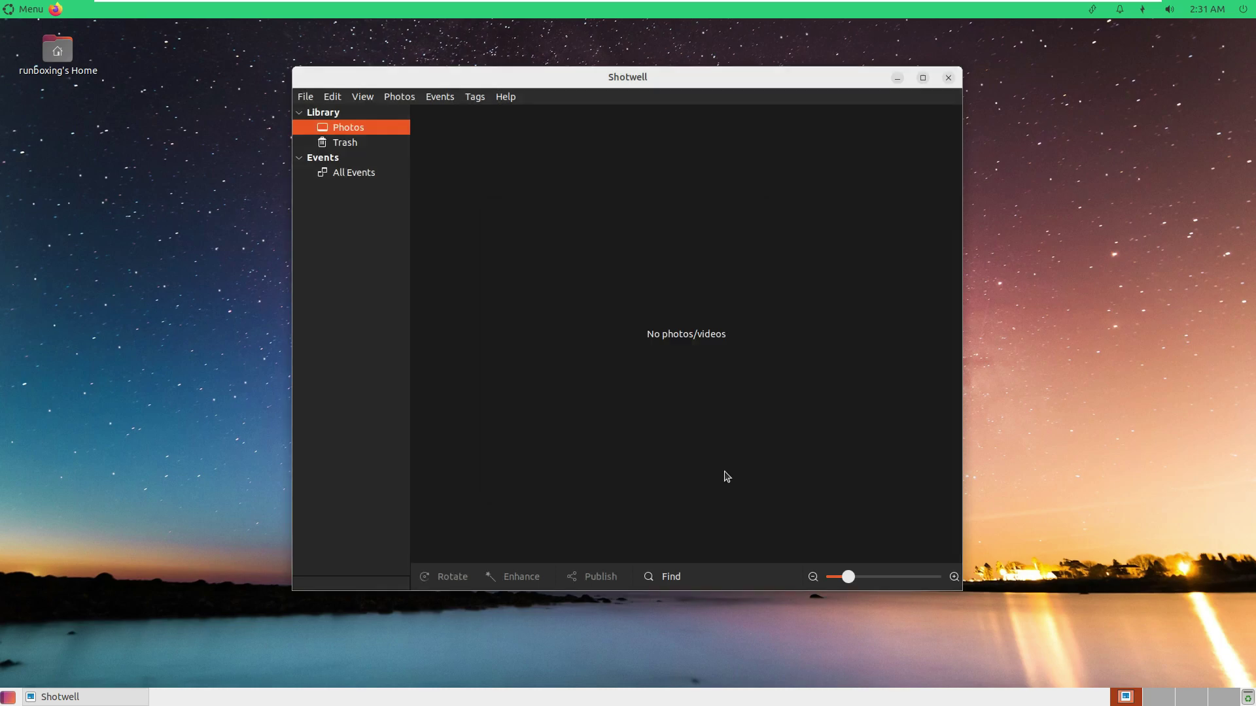
{"action": "left_click", "coordinate": [506, 96]}
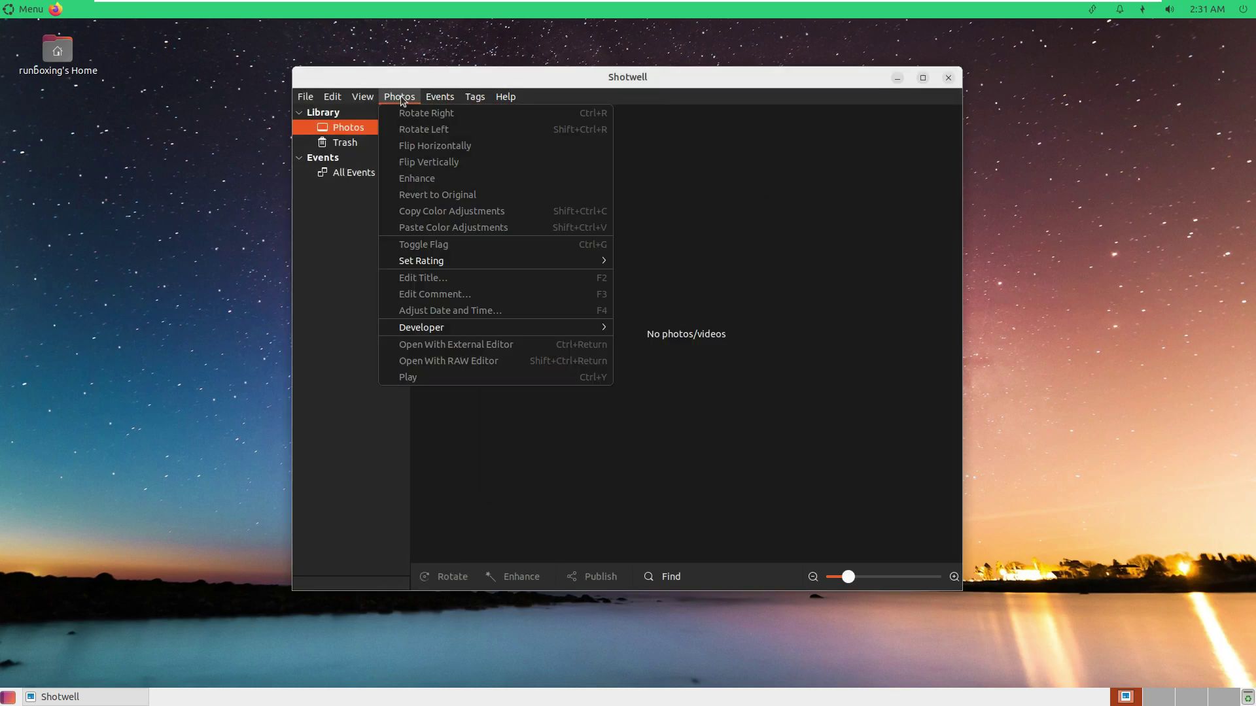
Quit Shotwell and launch Software & Updates from Administration.
{"action": "left_click", "coordinate": [328, 261]}
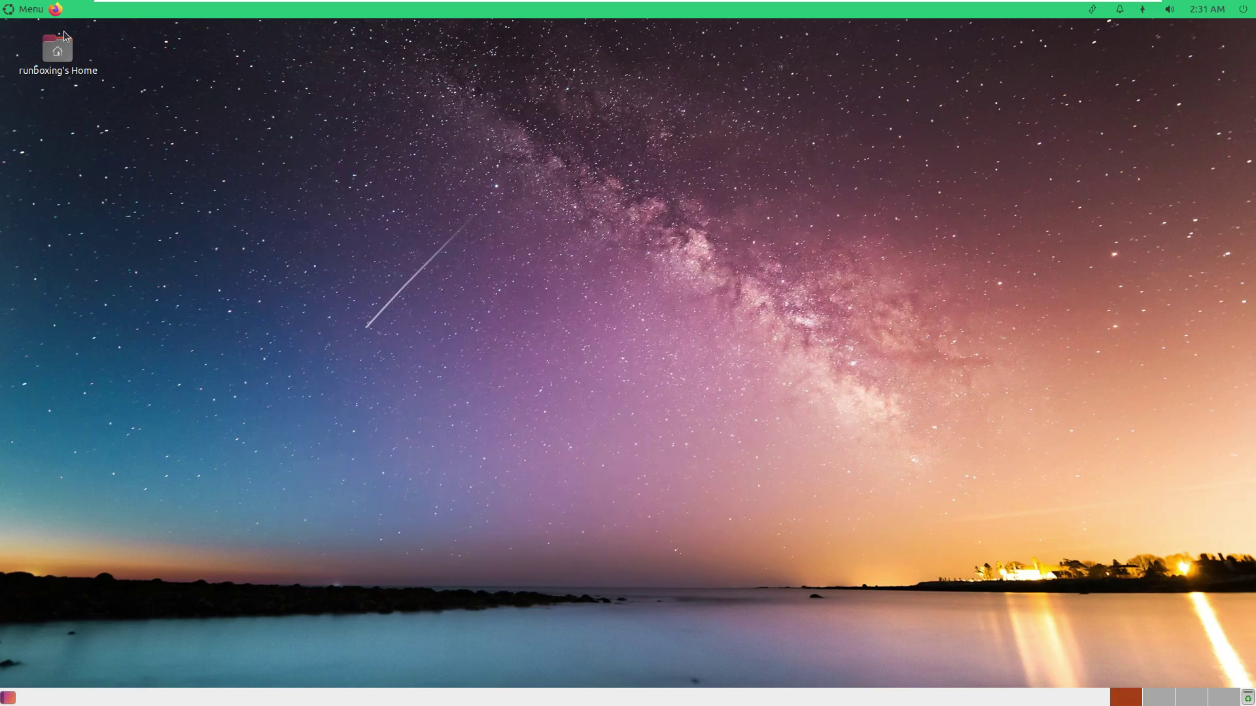
{"action": "left_click", "coordinate": [34, 13]}
{"action": "left_click", "coordinate": [67, 132]}
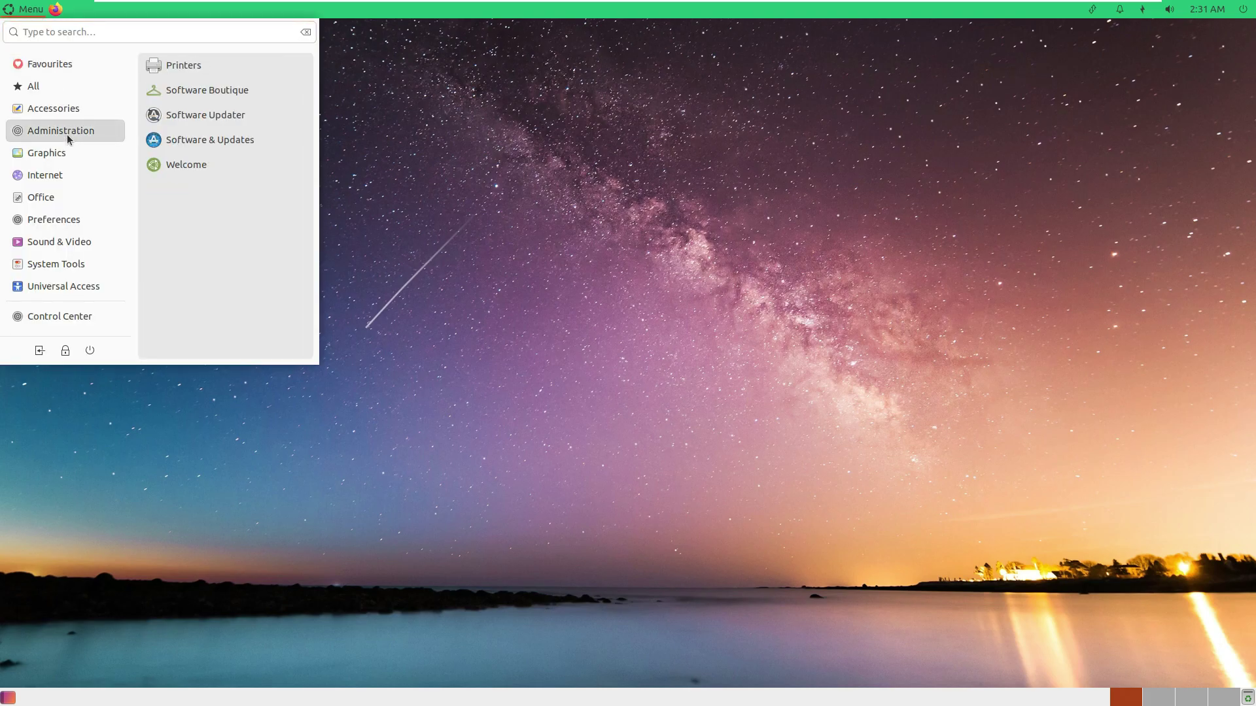
{"action": "left_click", "coordinate": [217, 137]}
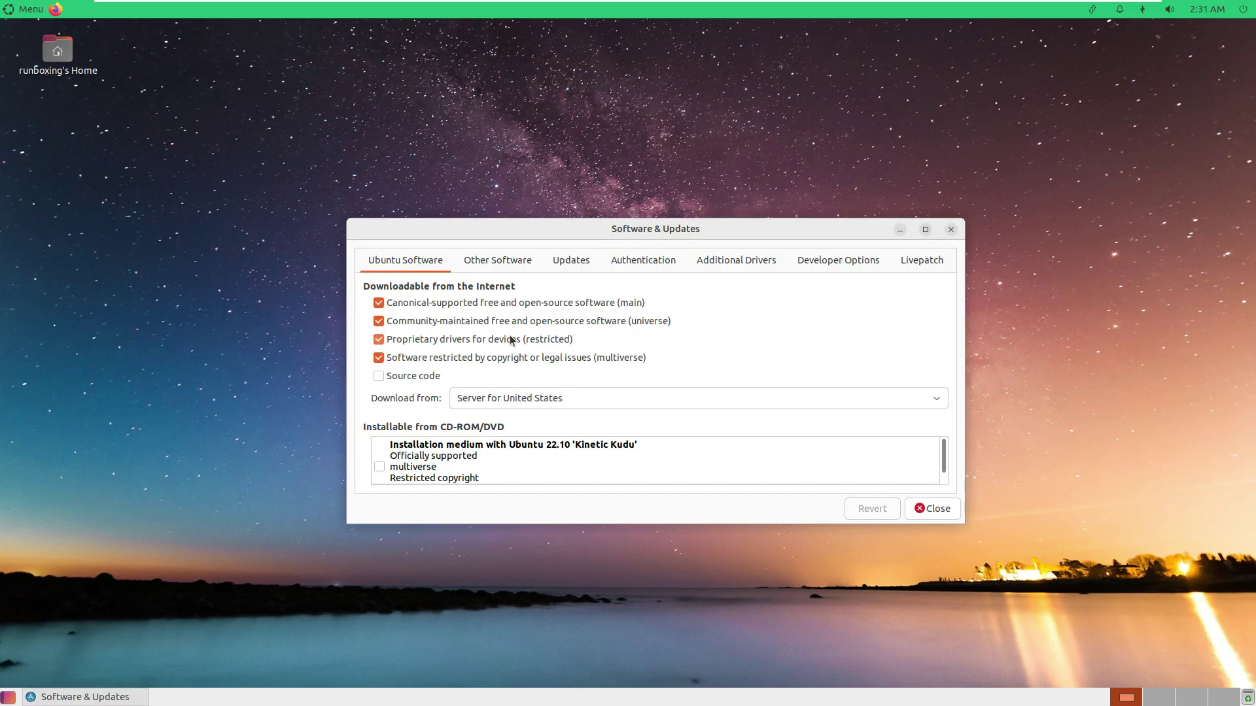
Go through the Other Software, Updates, Authentication, Additional Drivers, Developer Options and Livepatch tabs.
{"action": "left_click", "coordinate": [517, 262]}
{"action": "left_click", "coordinate": [566, 264]}
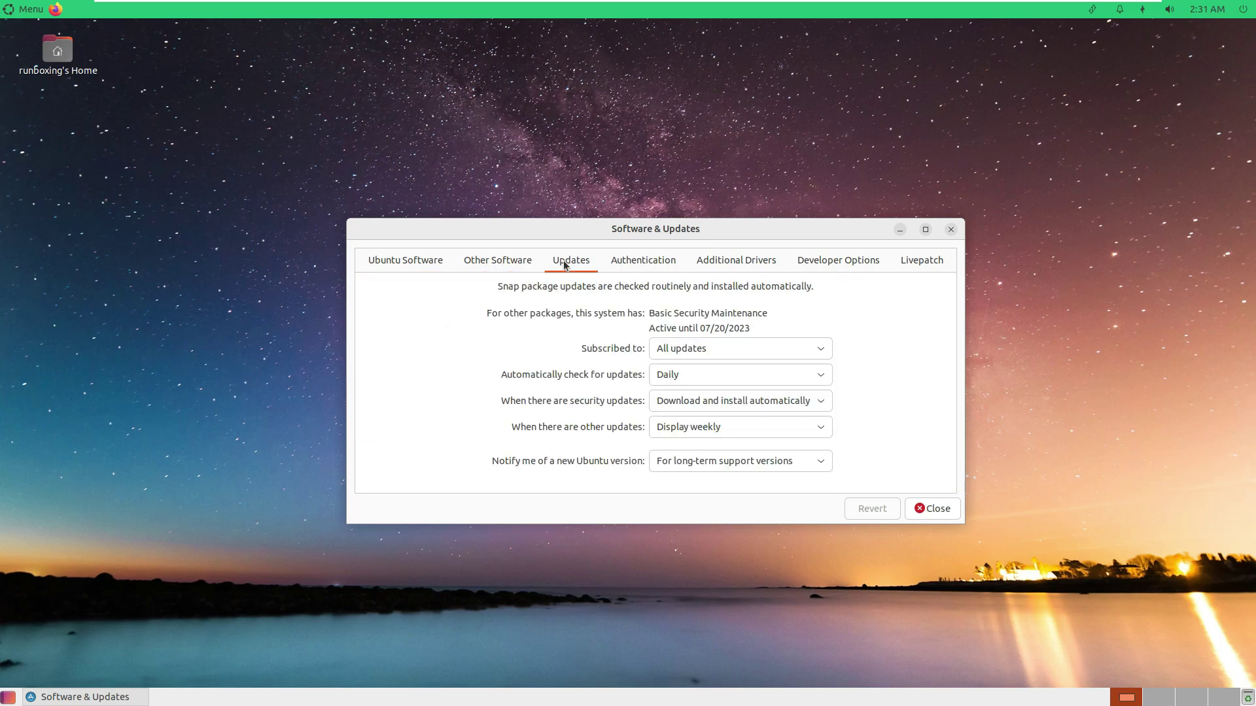
{"action": "left_click", "coordinate": [632, 263]}
{"action": "left_click", "coordinate": [736, 265]}
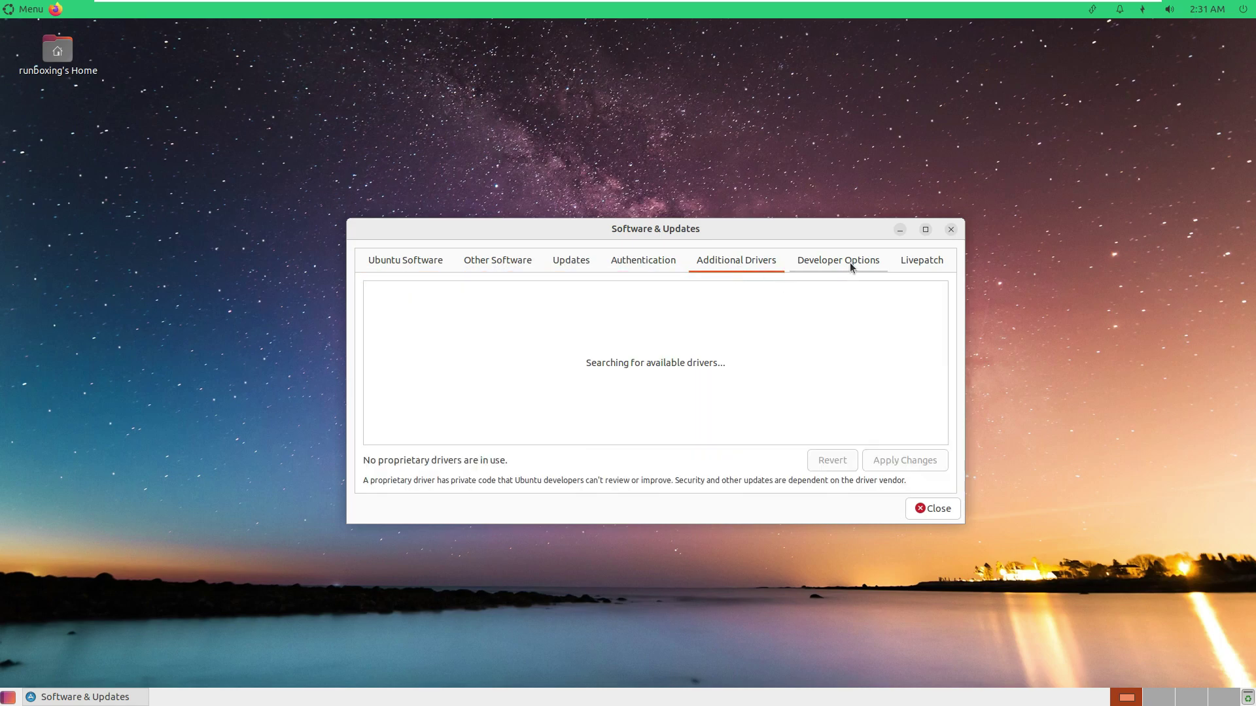
{"action": "left_click", "coordinate": [850, 262]}
{"action": "left_click", "coordinate": [916, 267]}
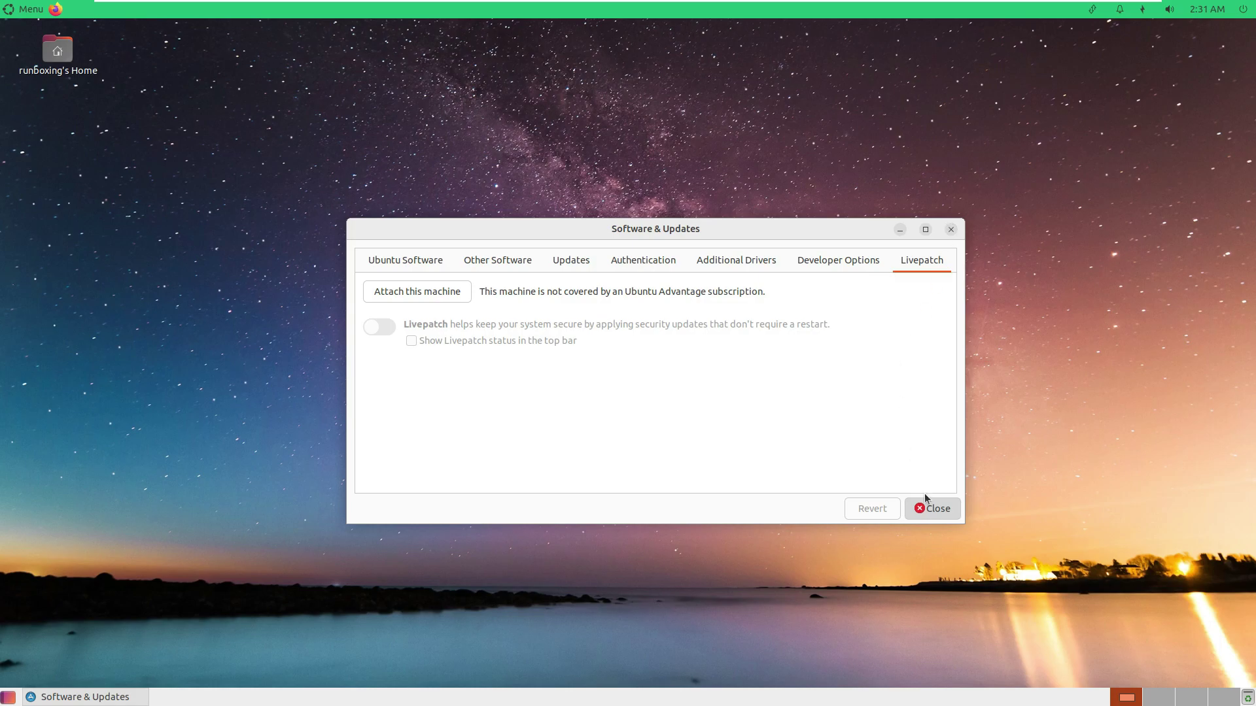
Force quit the unresponsive Software & Updates window.
{"action": "left_click", "coordinate": [34, 13]}
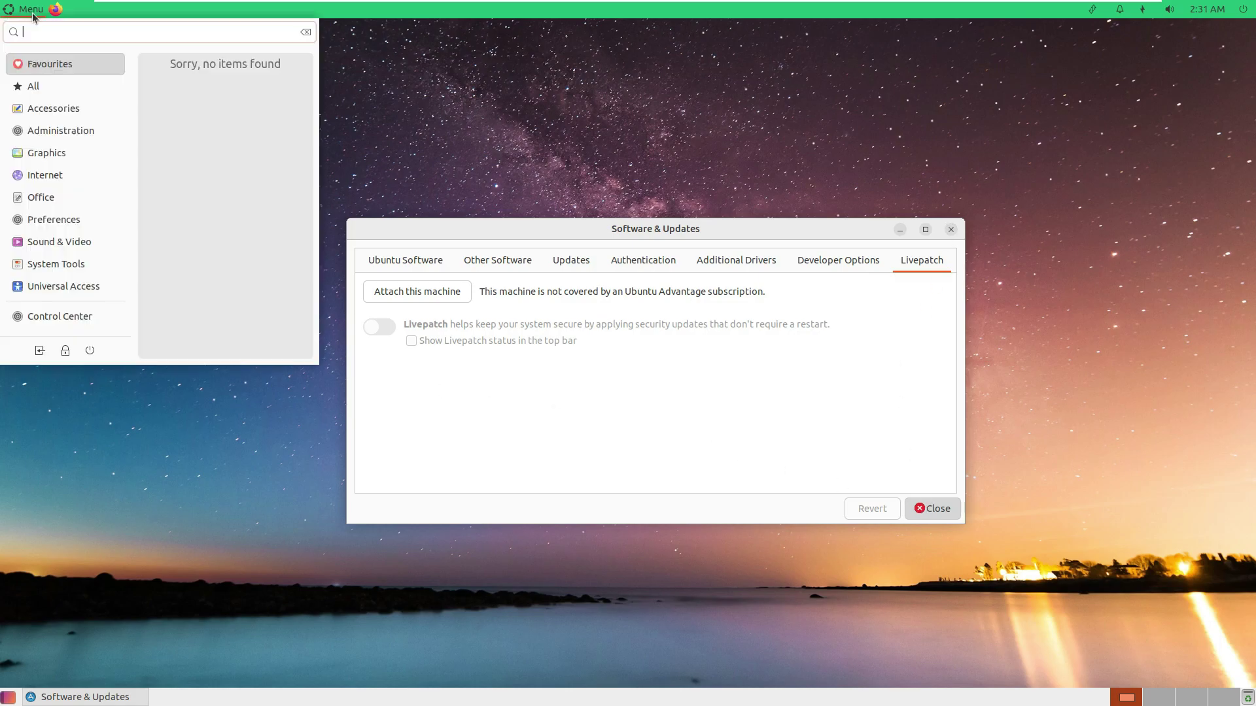
{"action": "left_click", "coordinate": [55, 157]}
{"action": "mouse_move", "coordinate": [69, 196]}
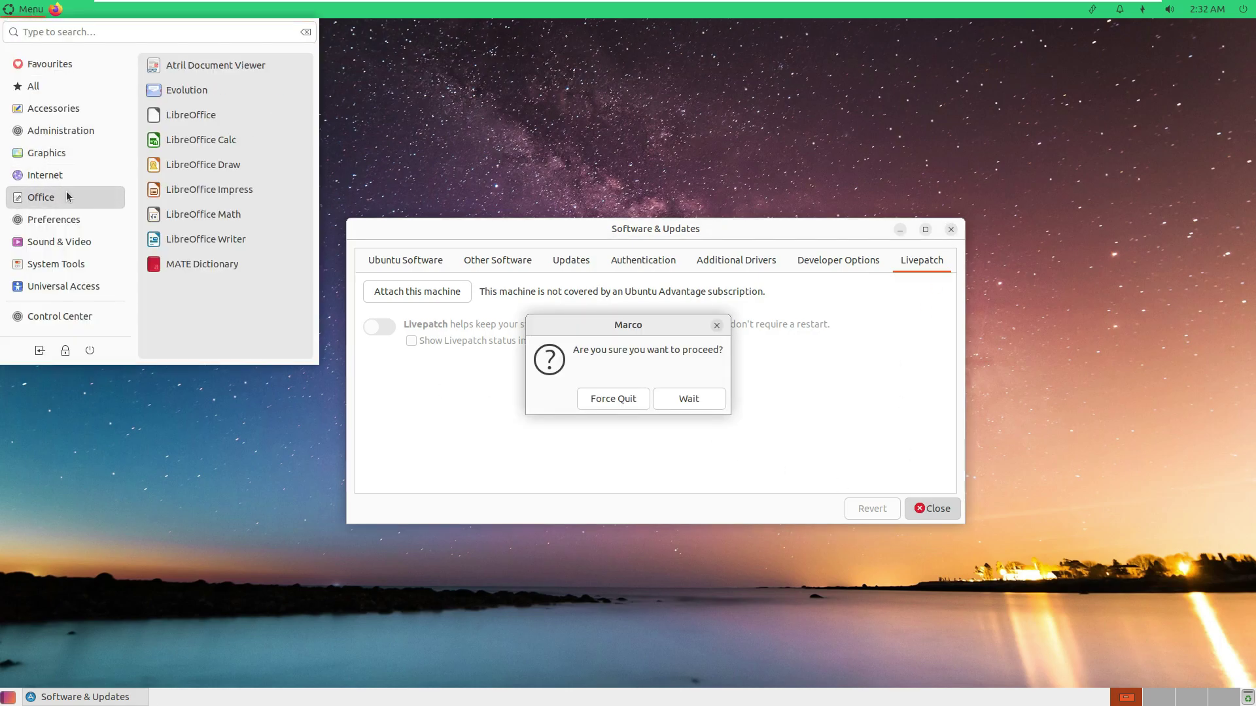
{"action": "left_click", "coordinate": [611, 398]}
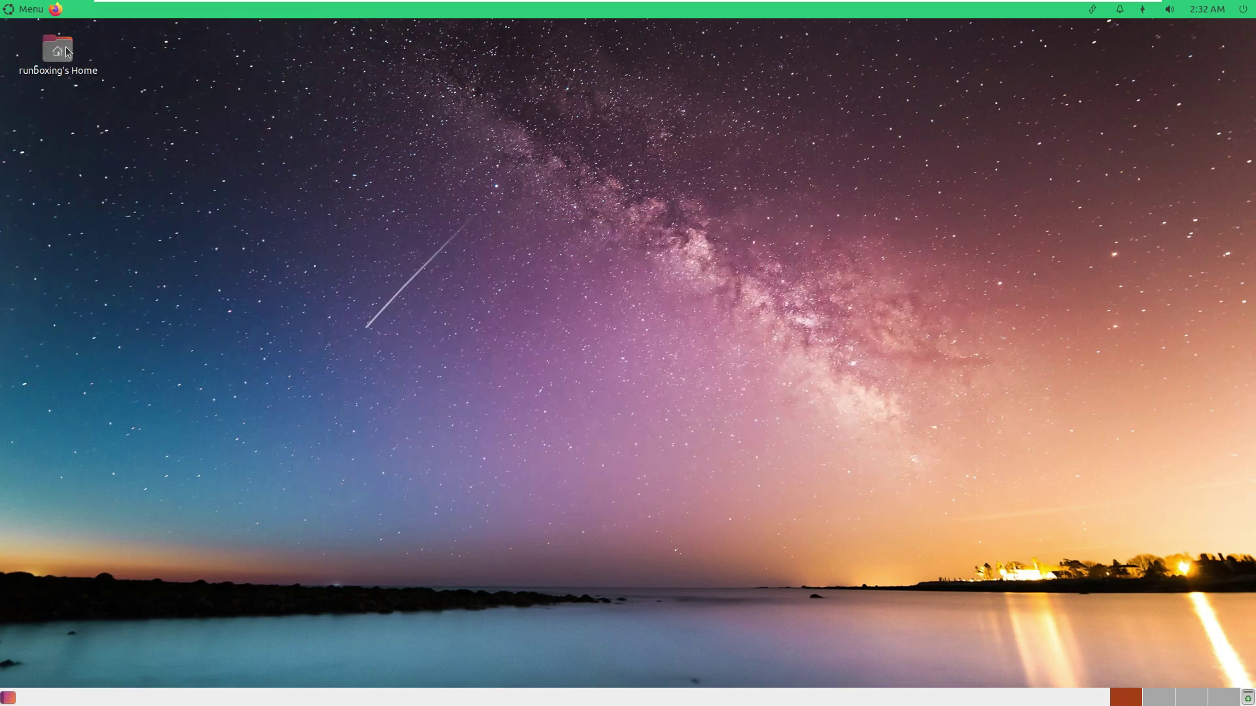
Launch Celluloid from Sound & Video, check its version 0.20, and close it.
{"action": "left_click", "coordinate": [36, 10]}
{"action": "mouse_move", "coordinate": [72, 197]}
{"action": "mouse_move", "coordinate": [65, 242]}
{"action": "left_click", "coordinate": [196, 69]}
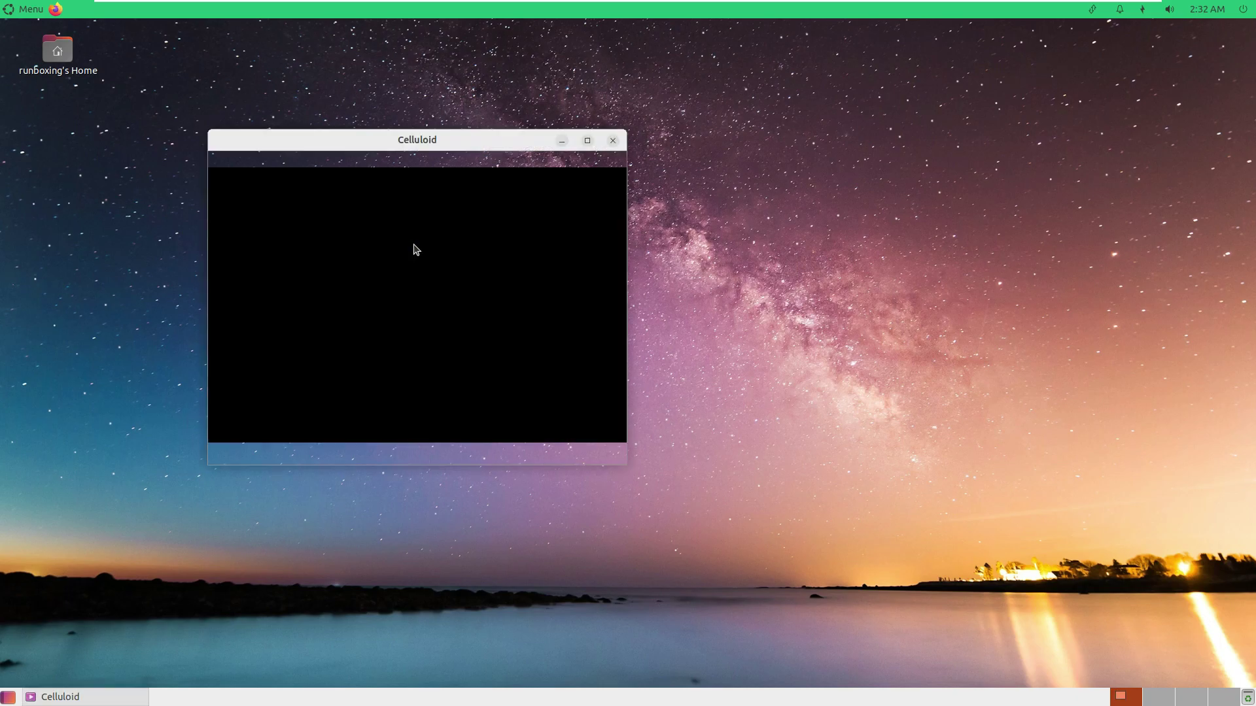
{"action": "left_click", "coordinate": [318, 161]}
{"action": "left_click", "coordinate": [325, 191]}
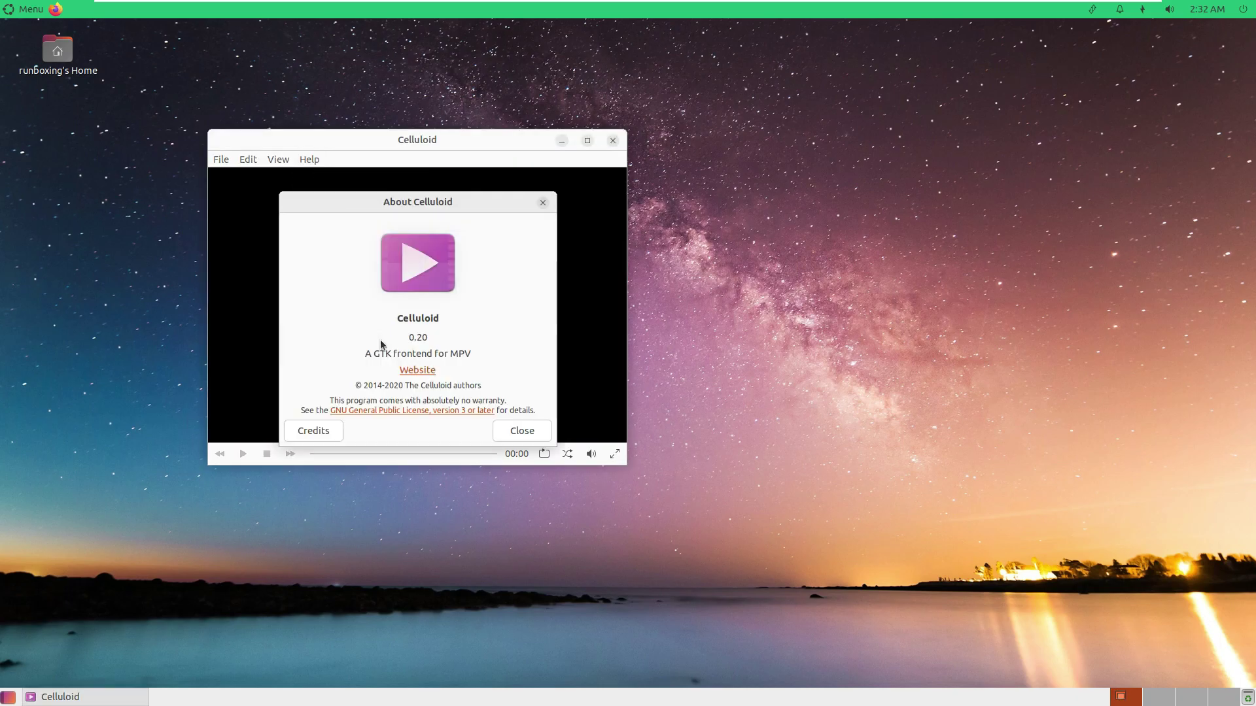
{"action": "left_click", "coordinate": [545, 430]}
{"action": "left_click", "coordinate": [613, 144]}
{"action": "left_click", "coordinate": [33, 10]}
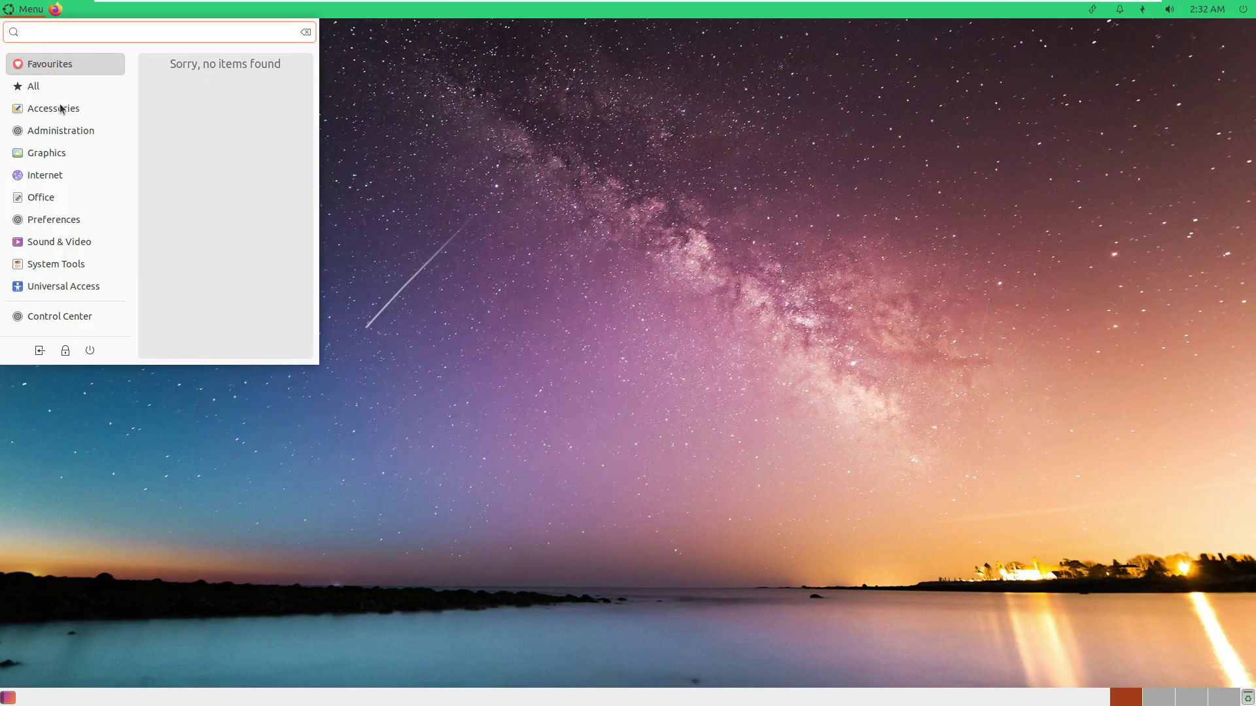
Launch Pluma from Accessories and type 'Youtube.com/9to5linux'.
{"action": "mouse_move", "coordinate": [84, 114]}
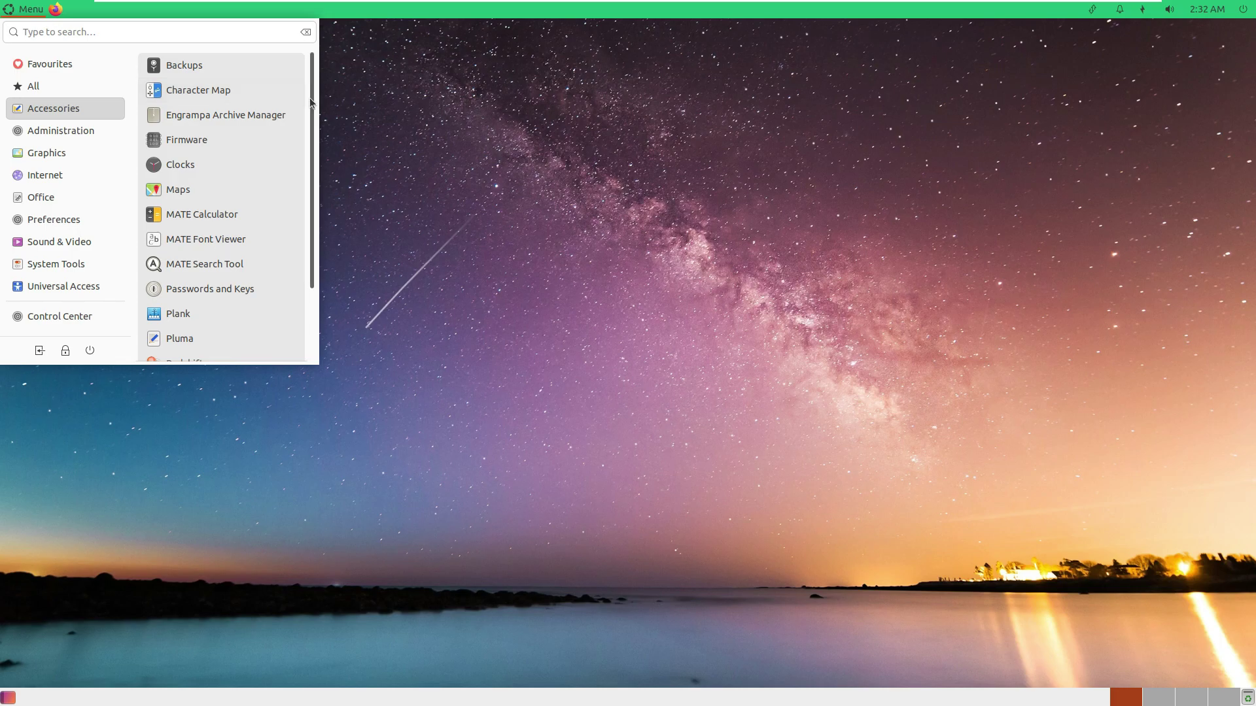
{"action": "left_click_drag", "start_coordinate": [310, 99], "coordinate": [312, 190]}
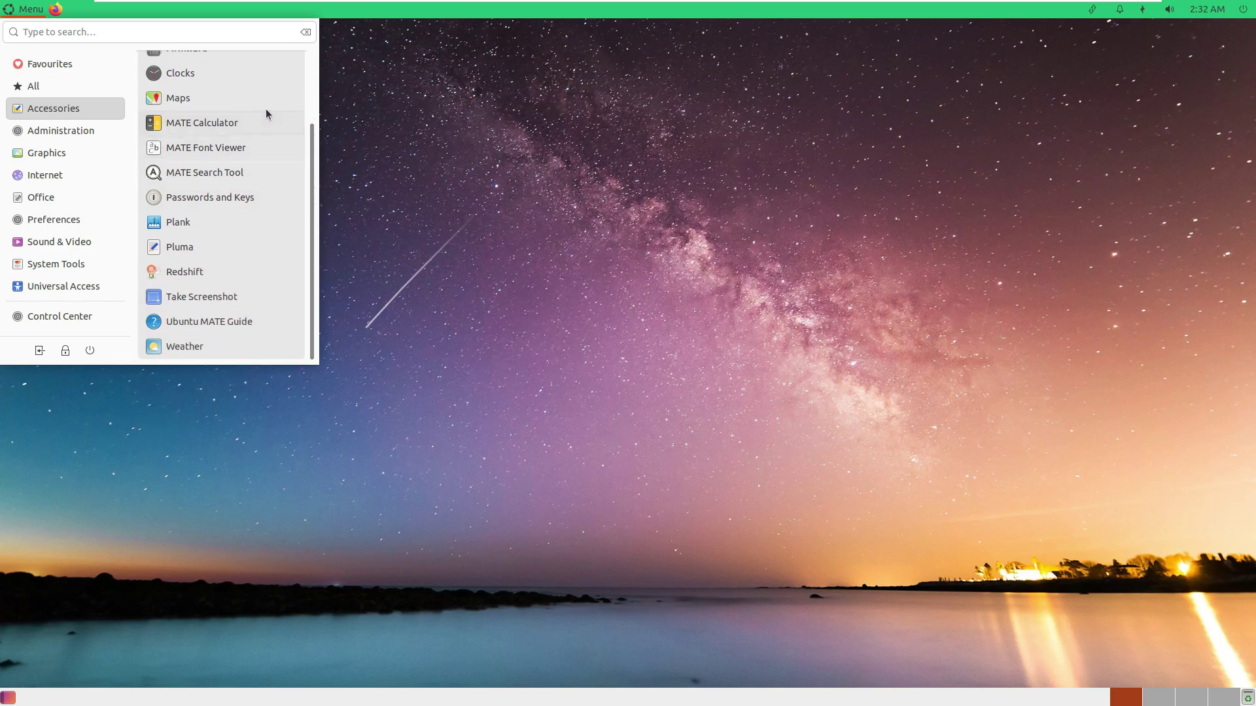
{"action": "left_click", "coordinate": [184, 249]}
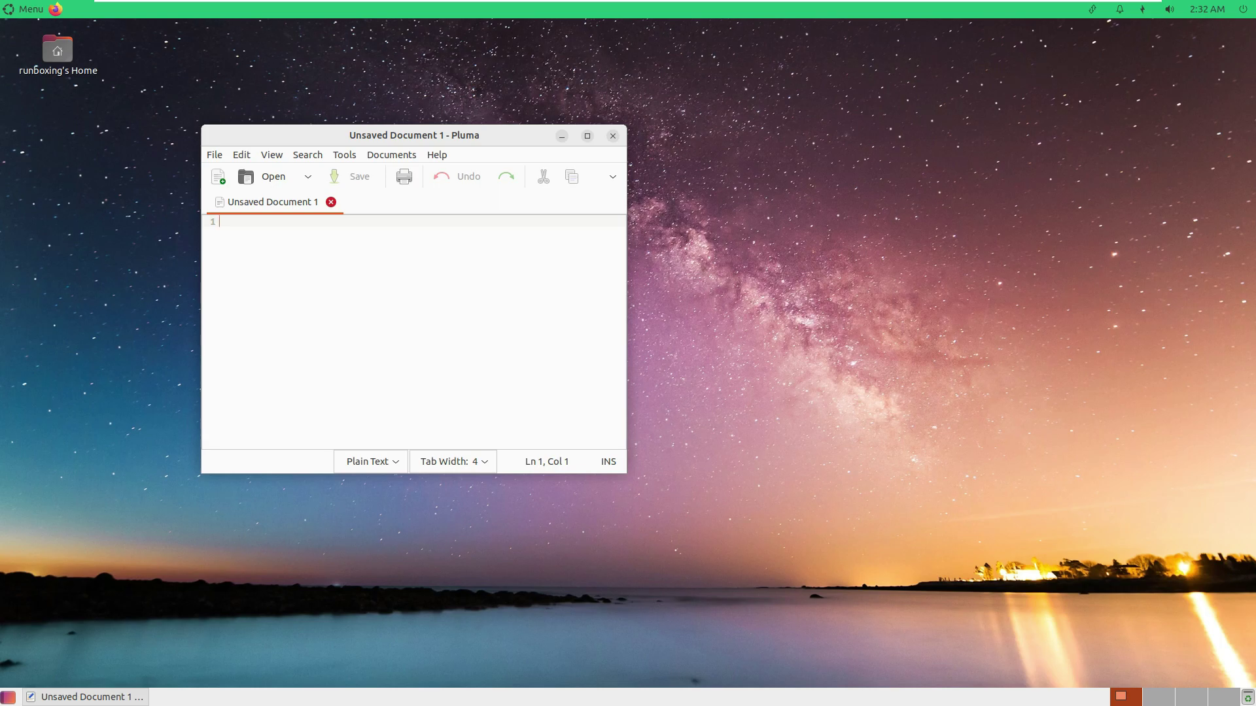
{"action": "type", "text": "Youtube.com/9to"}
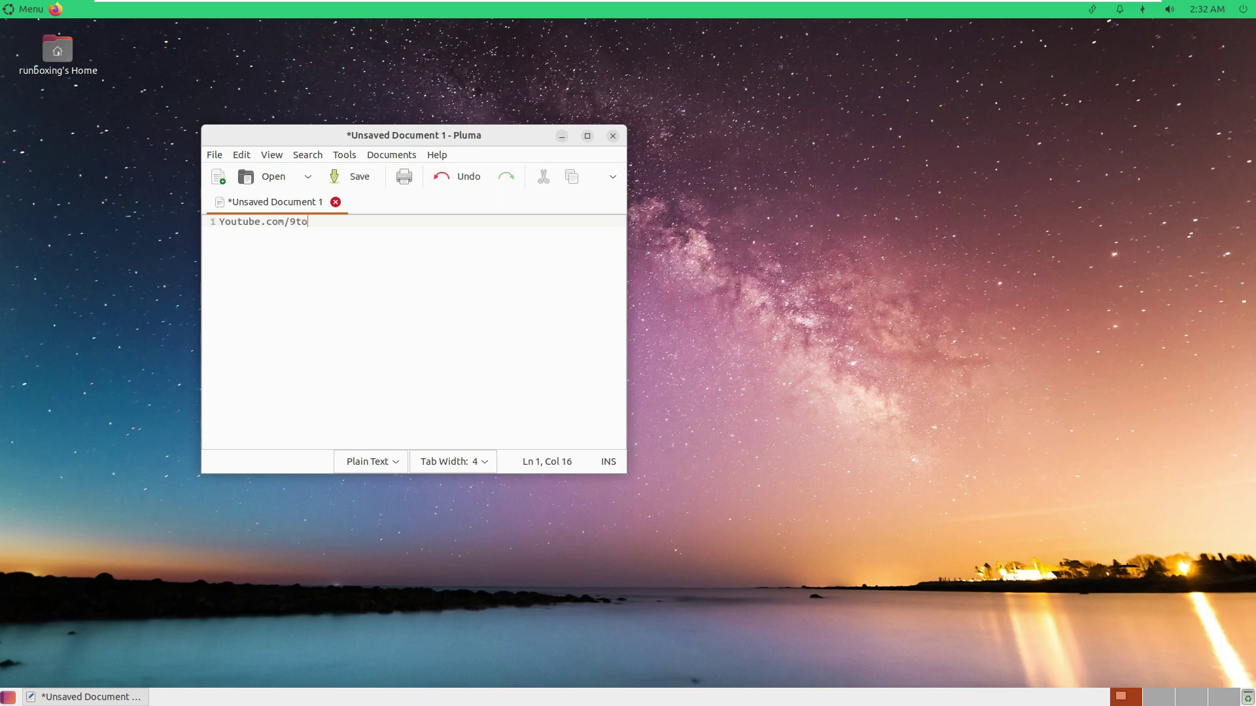
{"action": "type", "text": "5linux"}
Check Pluma's version 1.26.0, then close the editor without saving.
{"action": "left_click", "coordinate": [431, 154]}
{"action": "left_click", "coordinate": [449, 189]}
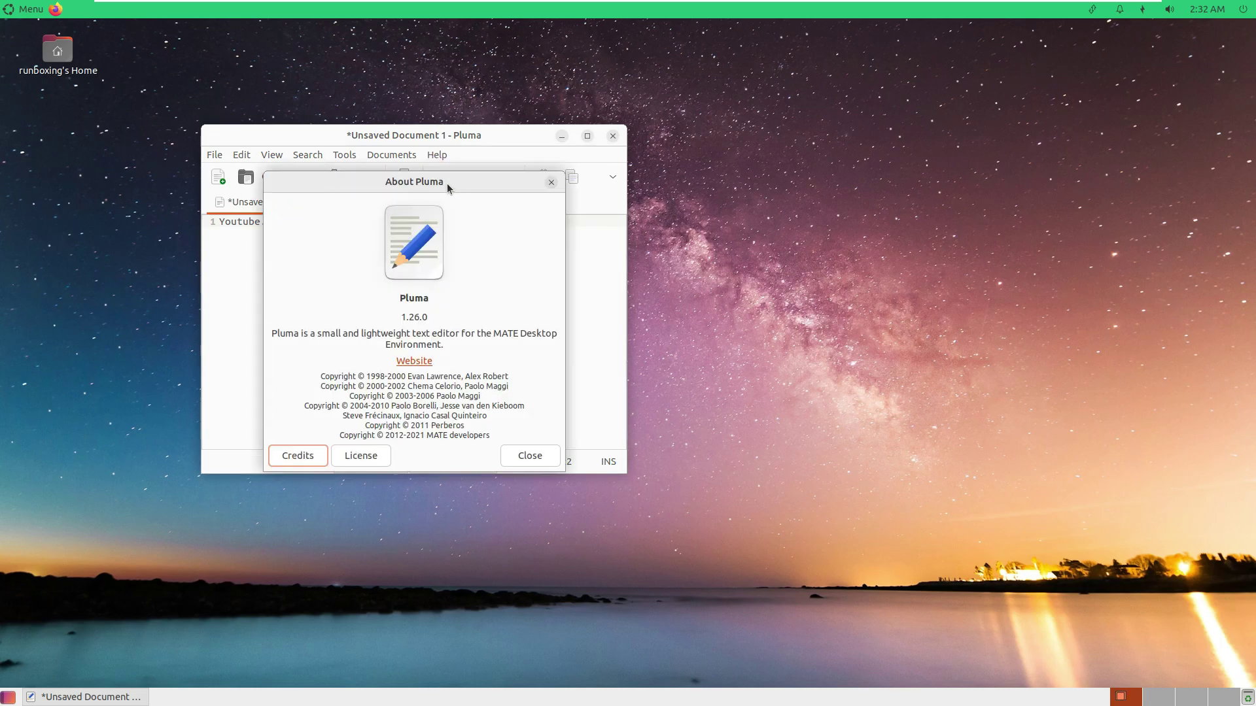
{"action": "left_click", "coordinate": [530, 456]}
{"action": "left_click", "coordinate": [613, 135]}
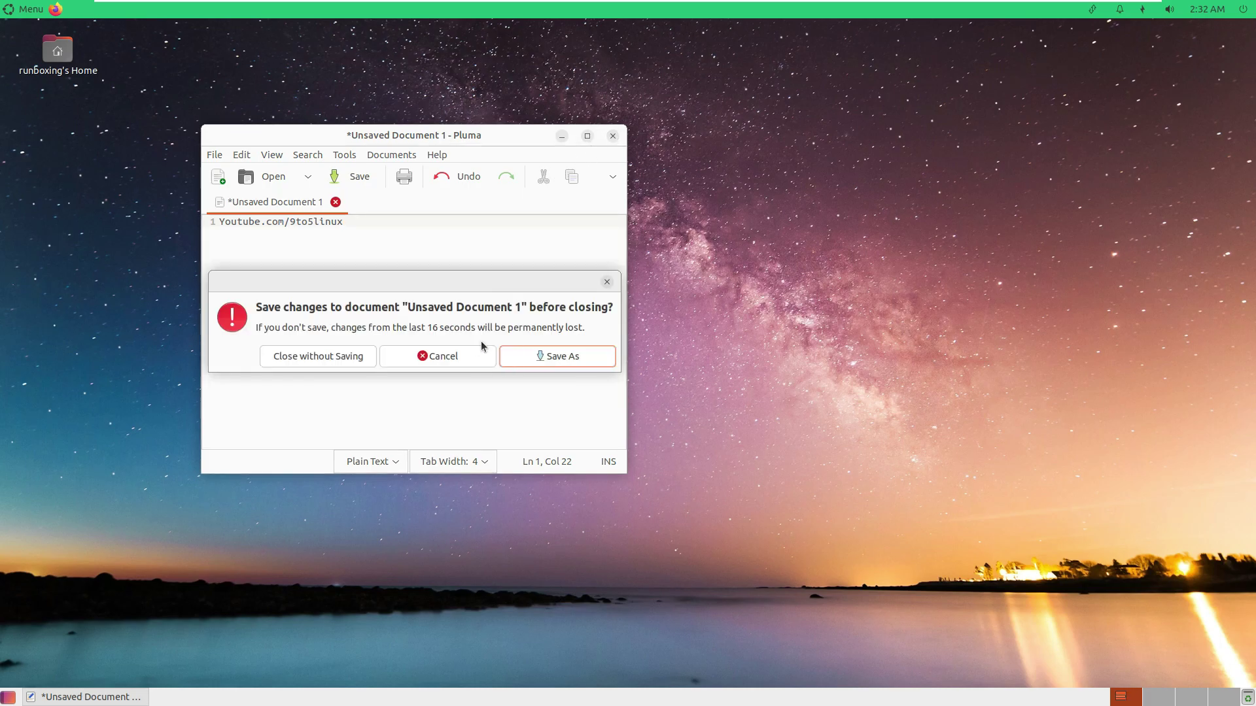
{"action": "left_click", "coordinate": [348, 358]}
Reopen the applications menu on the Accessories list.
{"action": "left_click", "coordinate": [38, 13]}
{"action": "key", "text": "Escape"}
{"action": "left_click", "coordinate": [34, 14]}
Browse the Accessories, Administration and Graphics menus, then launch Welcome from Administration.
{"action": "left_click", "coordinate": [44, 116]}
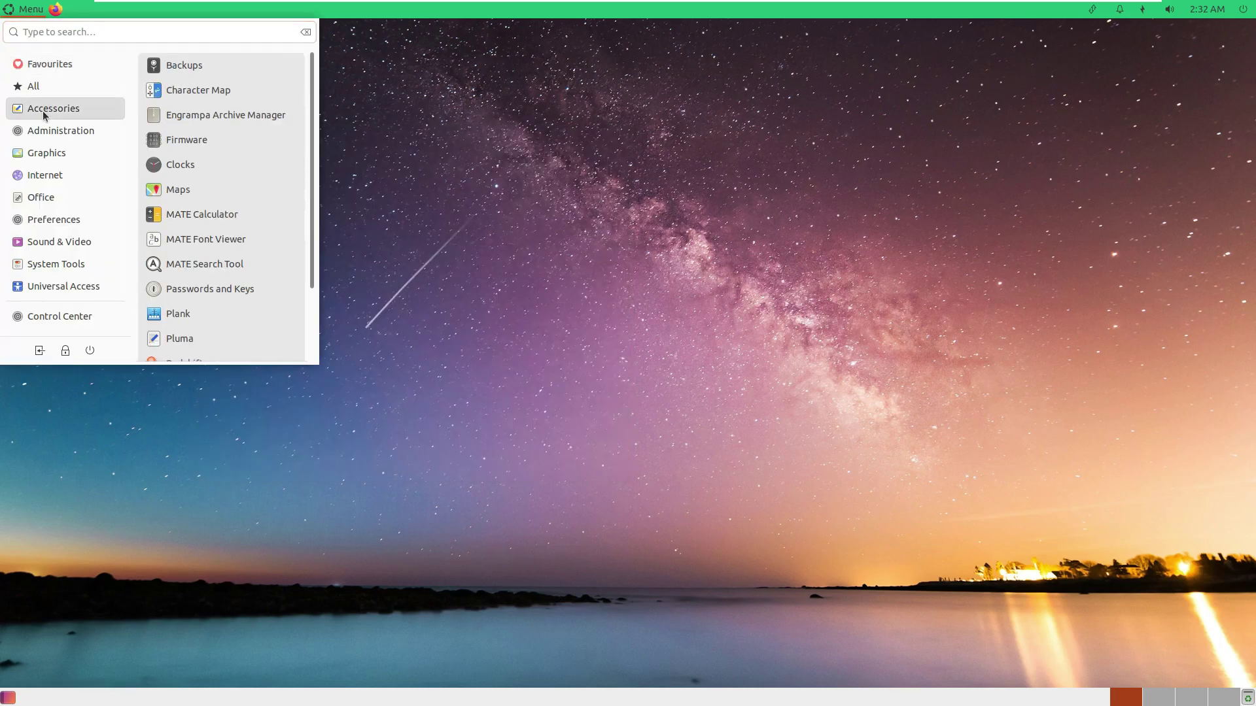
{"action": "left_click", "coordinate": [47, 132]}
{"action": "left_click", "coordinate": [50, 153]}
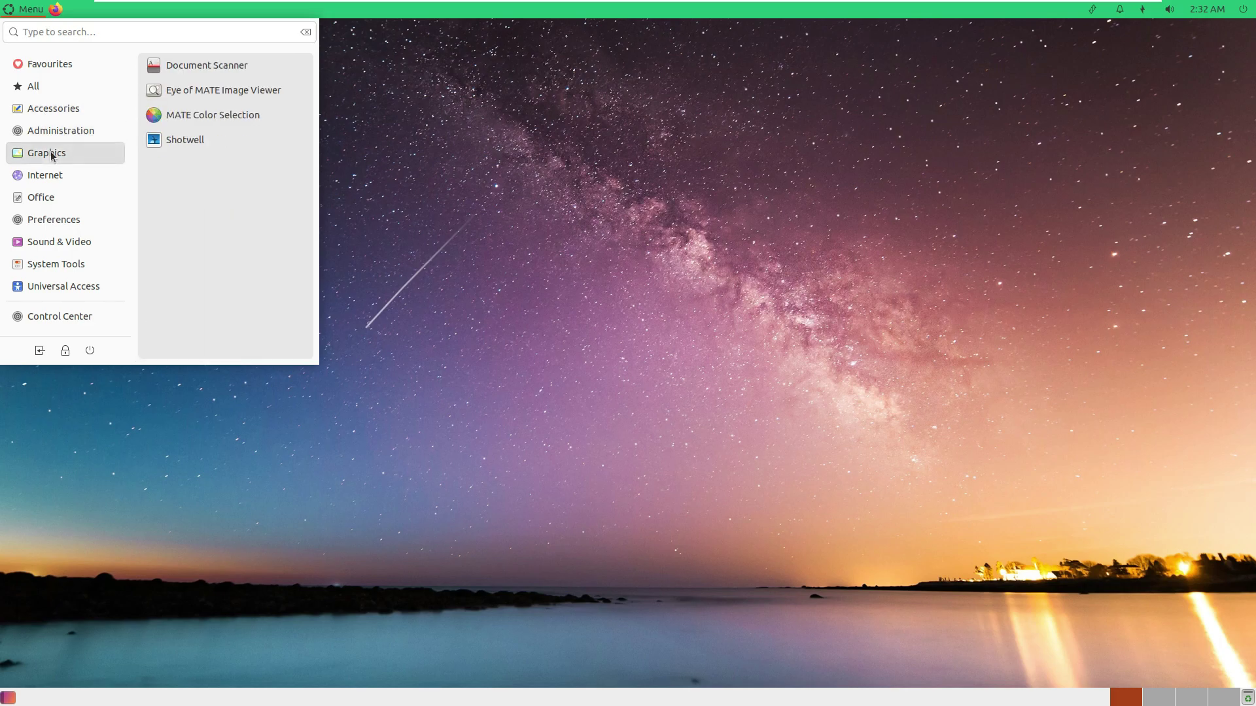
{"action": "left_click", "coordinate": [59, 131]}
{"action": "left_click", "coordinate": [188, 170]}
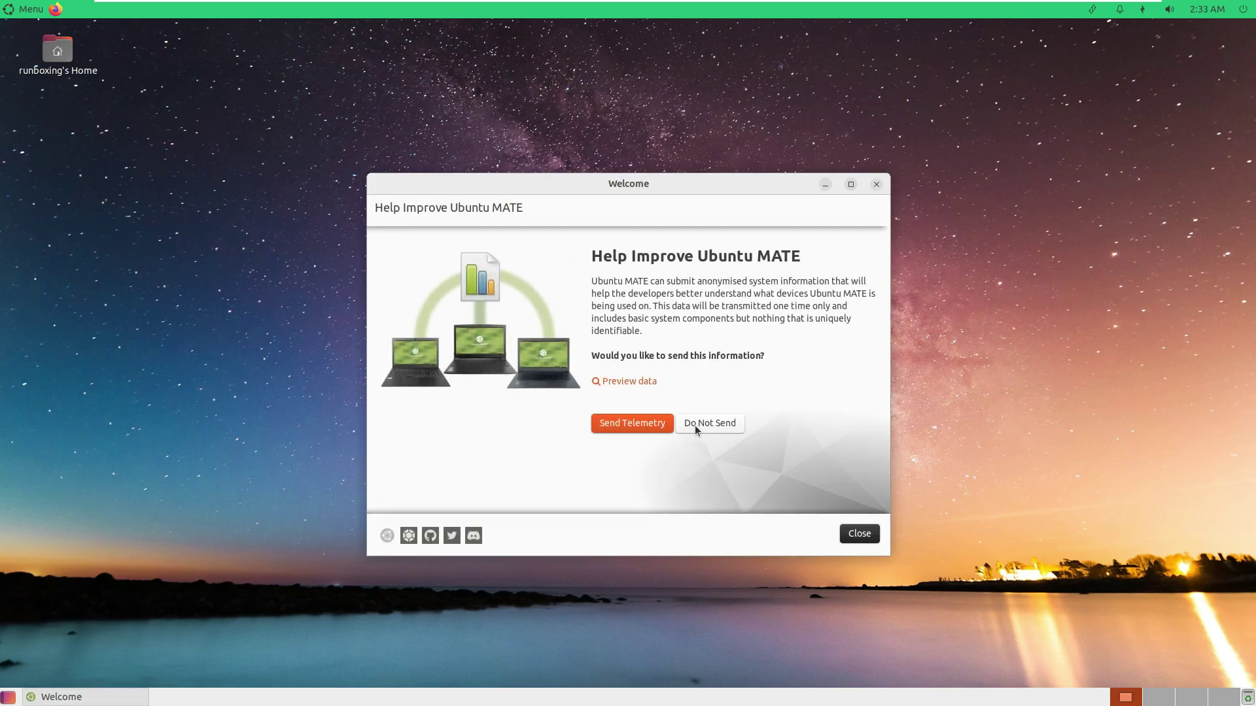
Decline telemetry, maximize the Welcome window and scroll through the Features page.
{"action": "left_click", "coordinate": [695, 422]}
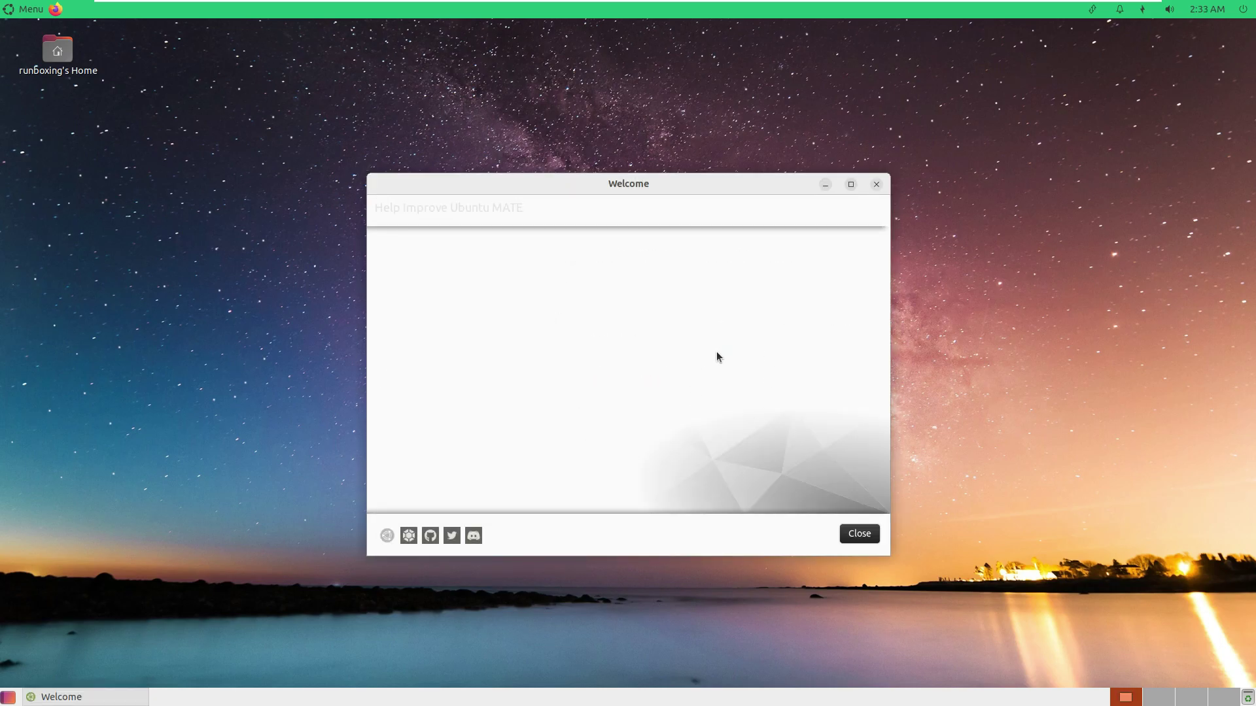
{"action": "left_click", "coordinate": [847, 186]}
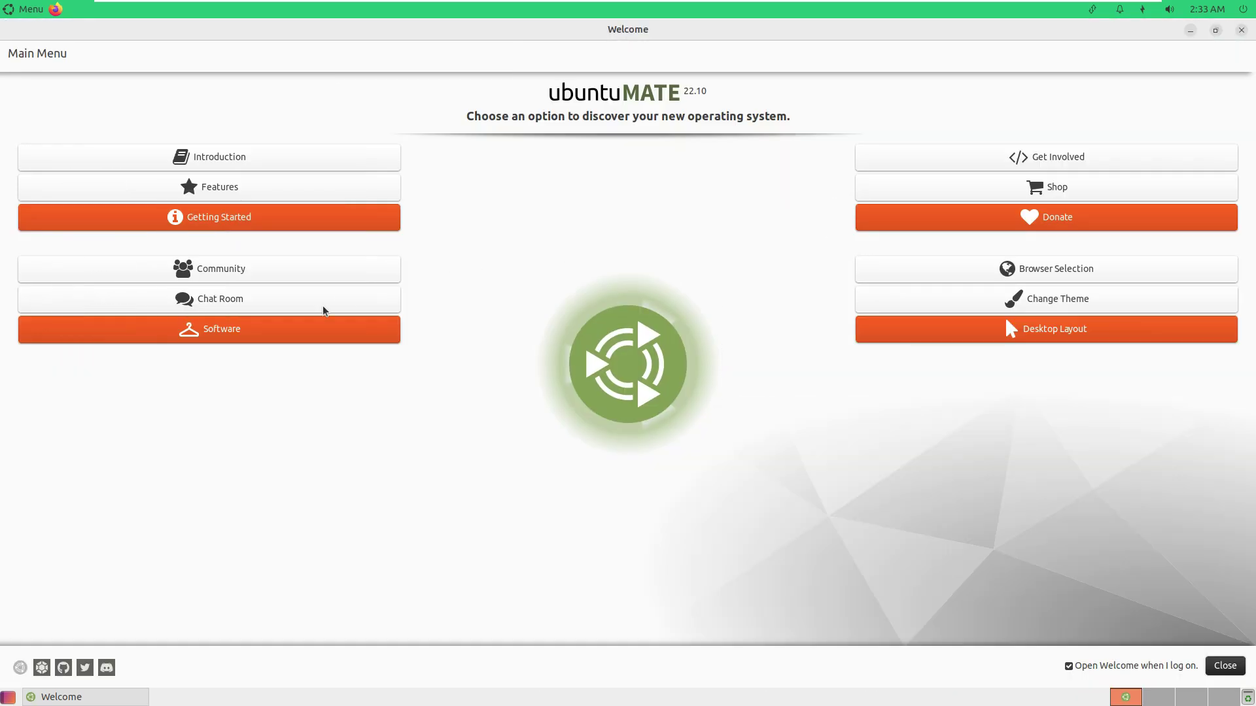
{"action": "left_click", "coordinate": [229, 188]}
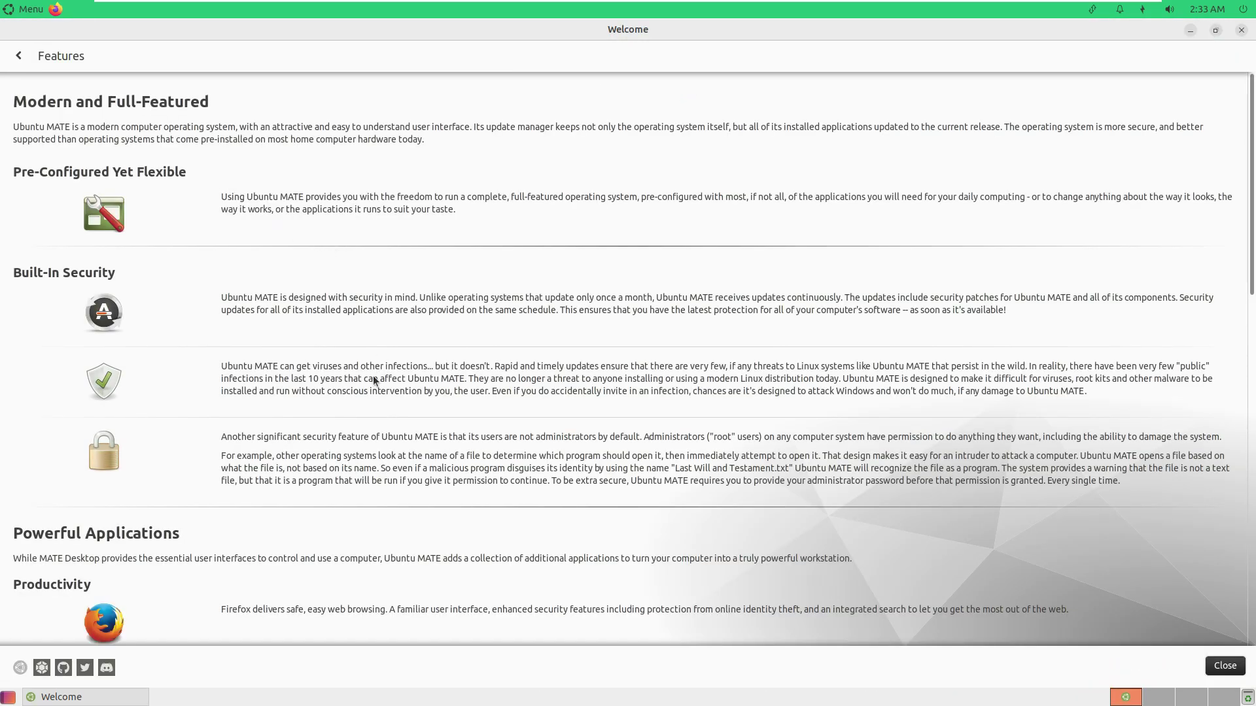
{"action": "scroll", "coordinate": [372, 387], "scroll_direction": "down", "scroll_amount": 10}
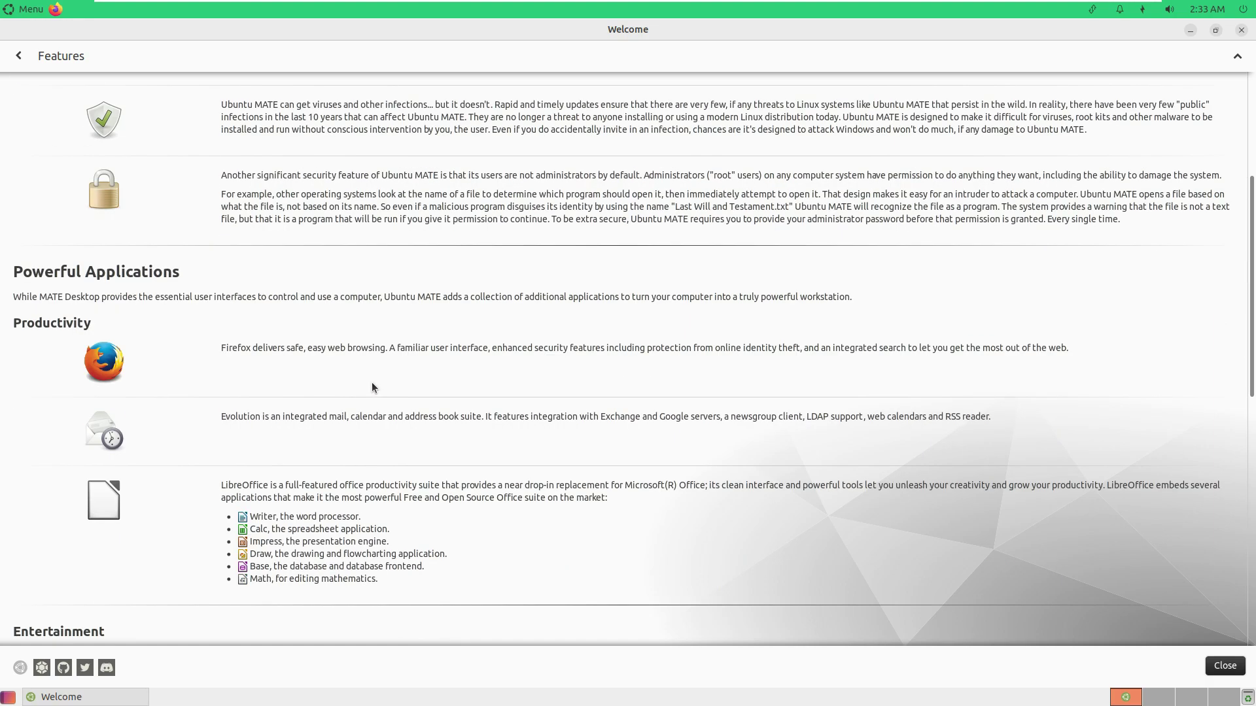
{"action": "scroll", "coordinate": [372, 387], "scroll_direction": "down", "scroll_amount": 2}
{"action": "scroll", "coordinate": [372, 387], "scroll_direction": "down", "scroll_amount": 3}
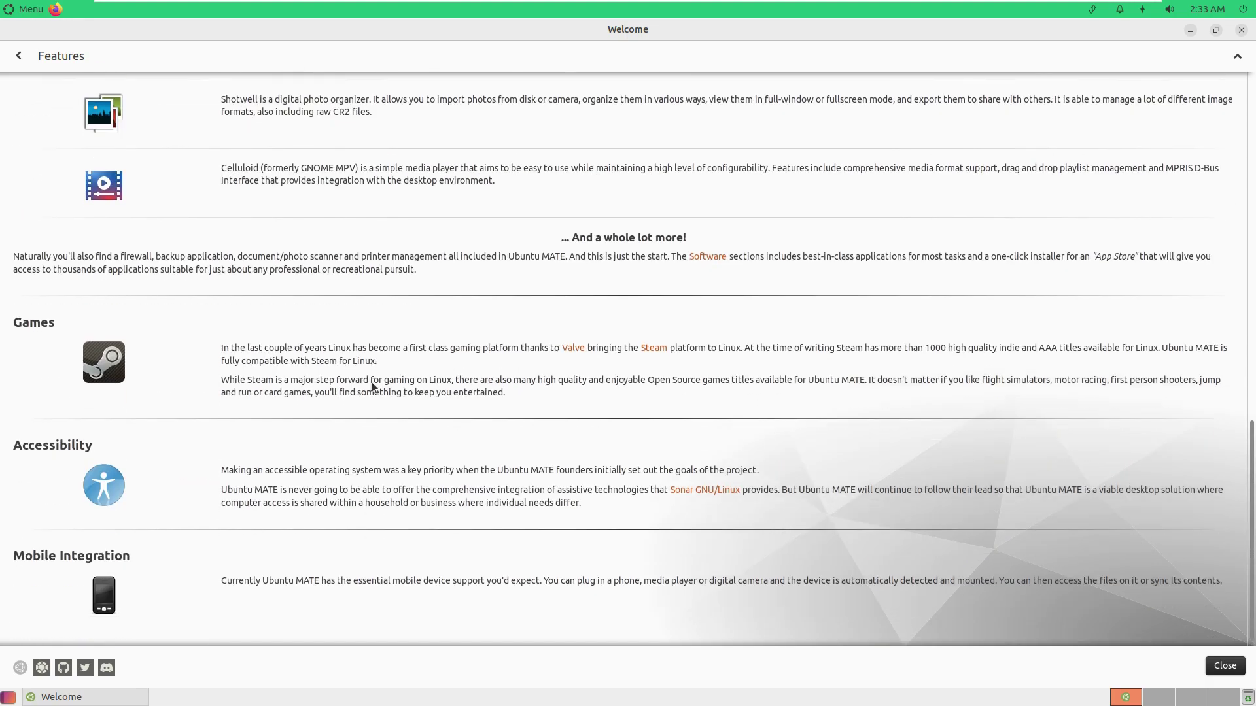
{"action": "scroll", "coordinate": [206, 177], "scroll_direction": "up", "scroll_amount": 2}
View the Browser Selection page listing alternative web browsers, then return to the main menu.
{"action": "left_click", "coordinate": [18, 56]}
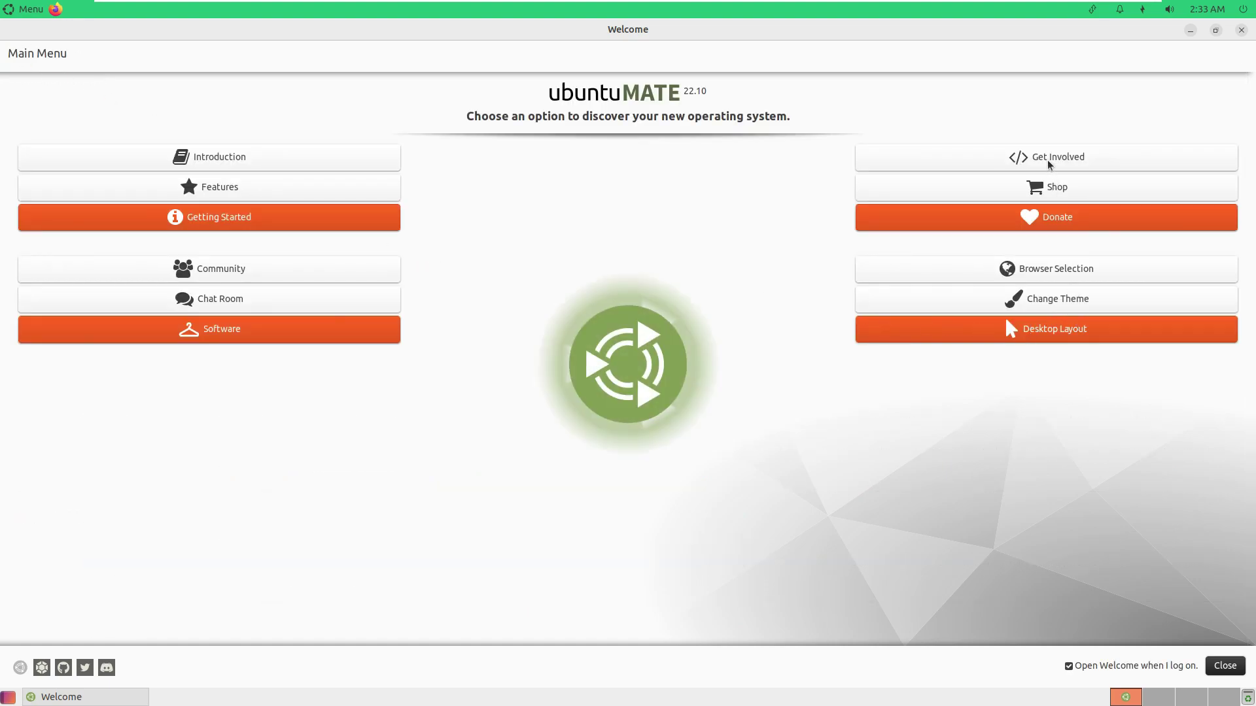
{"action": "left_click", "coordinate": [1064, 267]}
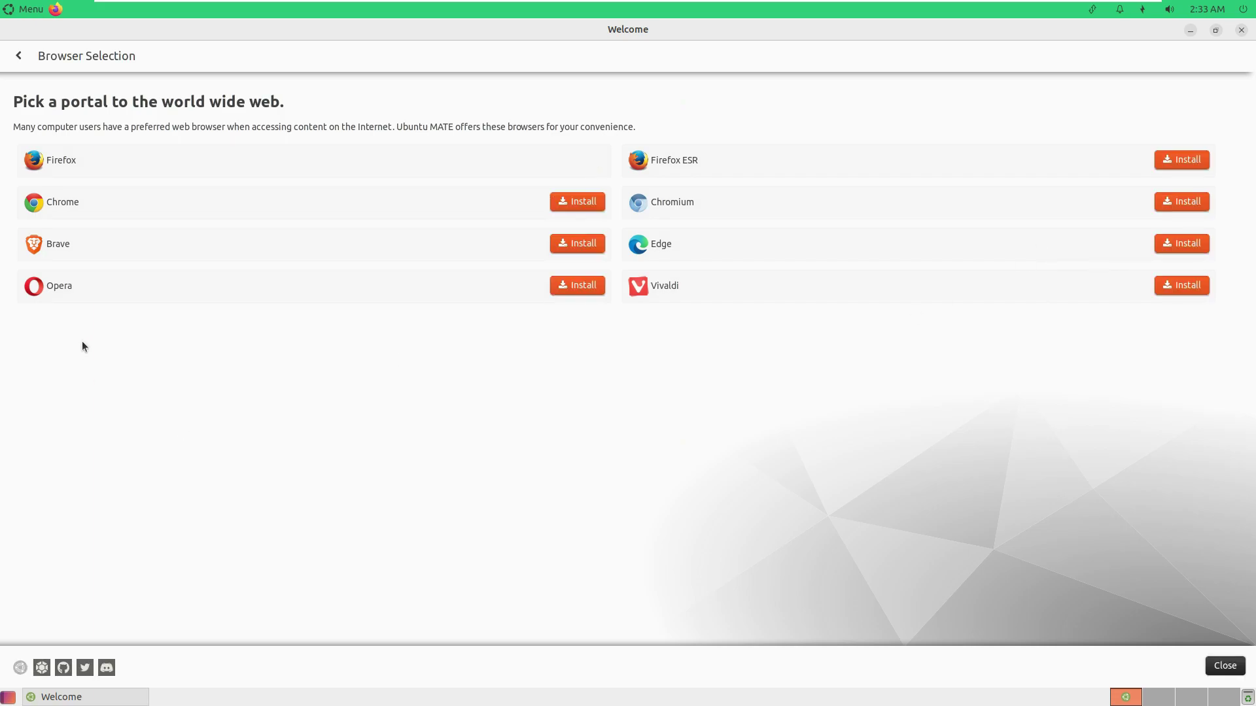
{"action": "left_click", "coordinate": [18, 57]}
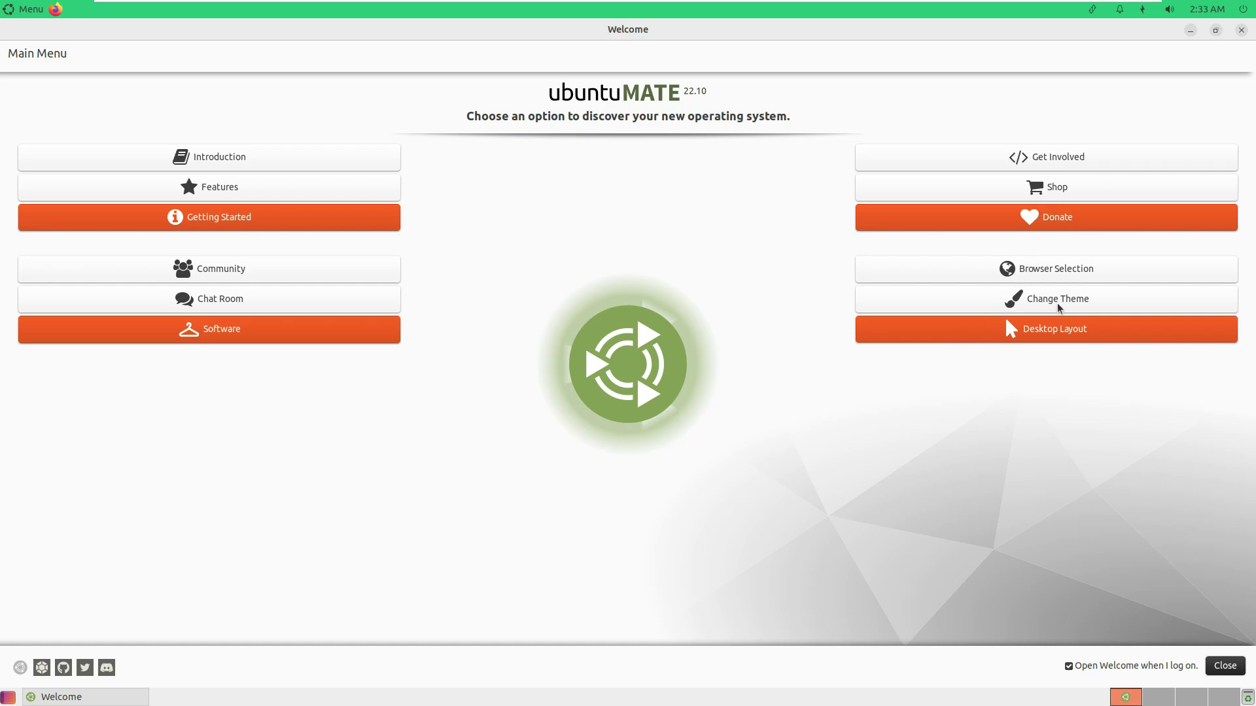
Show the Software Boutique's Accessories category, then close the Welcome window.
{"action": "left_click", "coordinate": [395, 335]}
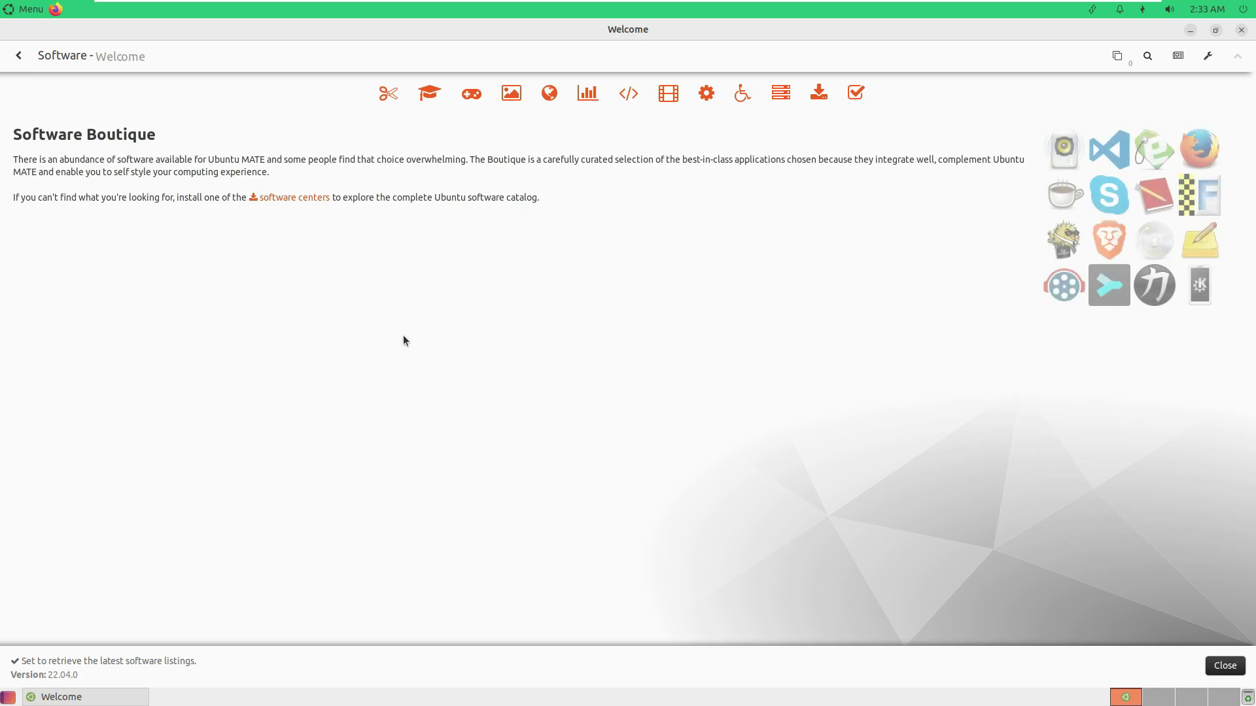
{"action": "left_click", "coordinate": [382, 98]}
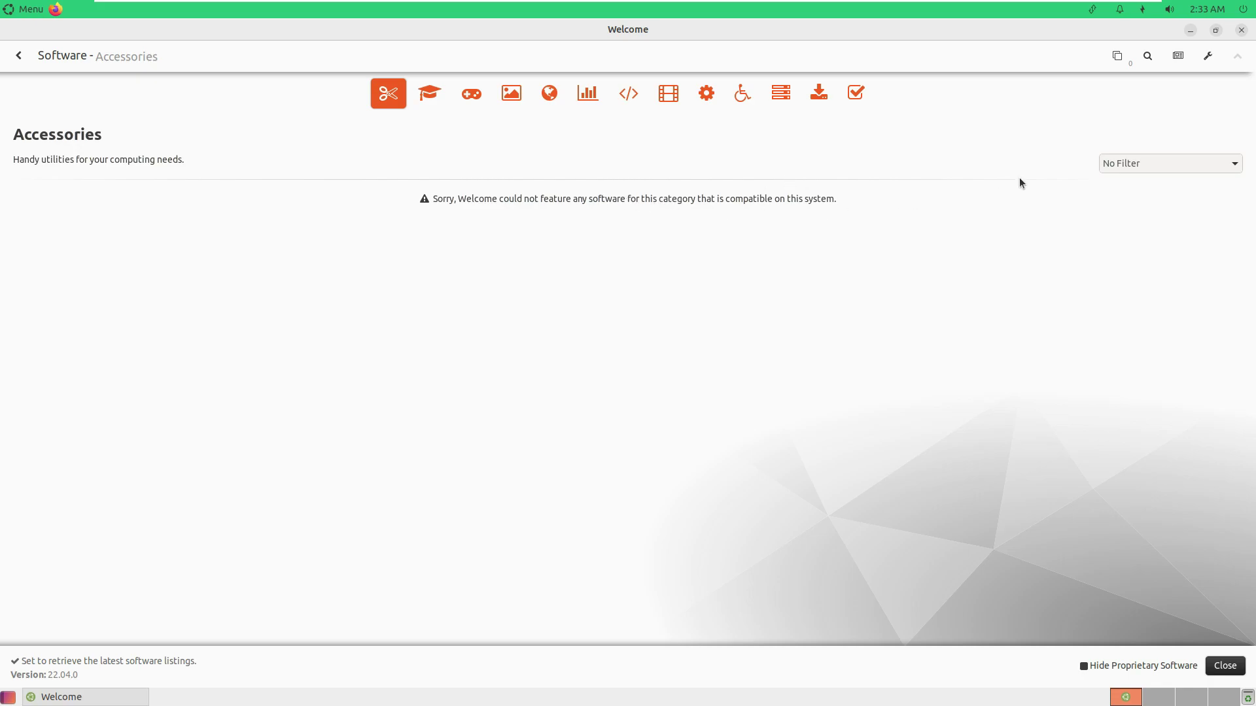
{"action": "left_click", "coordinate": [1142, 169]}
{"action": "left_click", "coordinate": [1241, 30]}
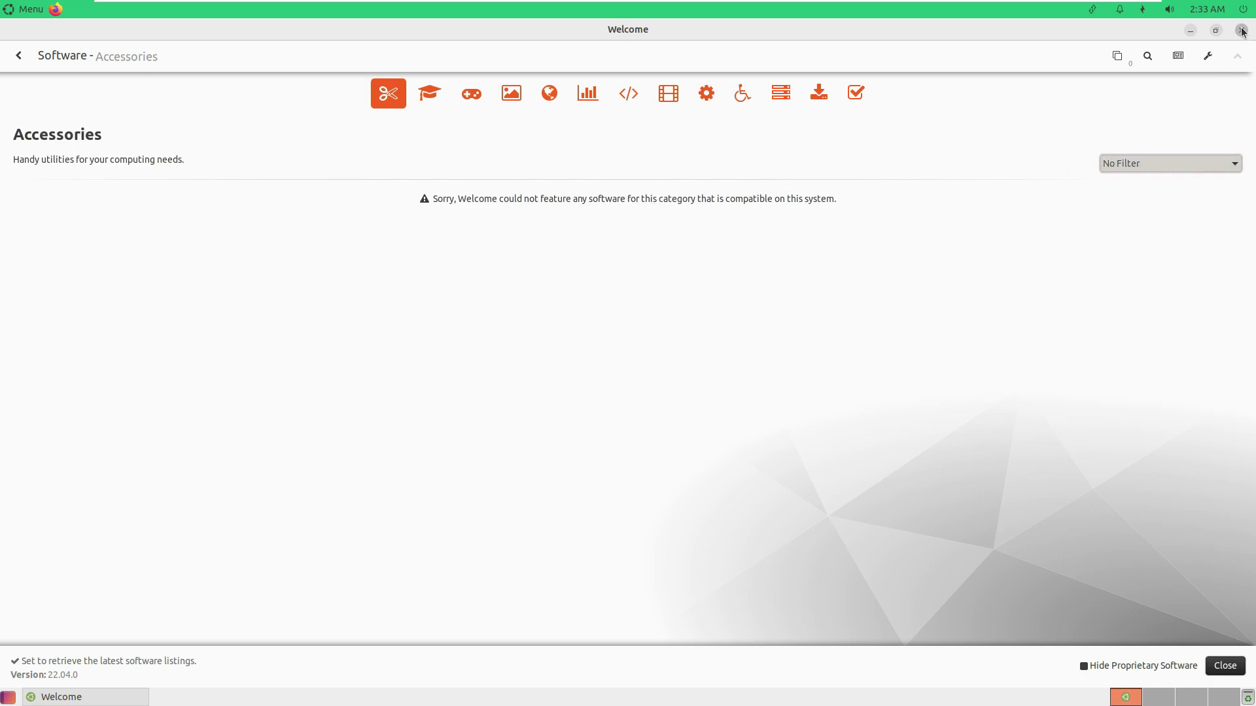
{"action": "left_click", "coordinate": [1241, 30]}
Launch Firefox, close the privacy notice tab and maximize the window.
{"action": "left_click", "coordinate": [56, 9]}
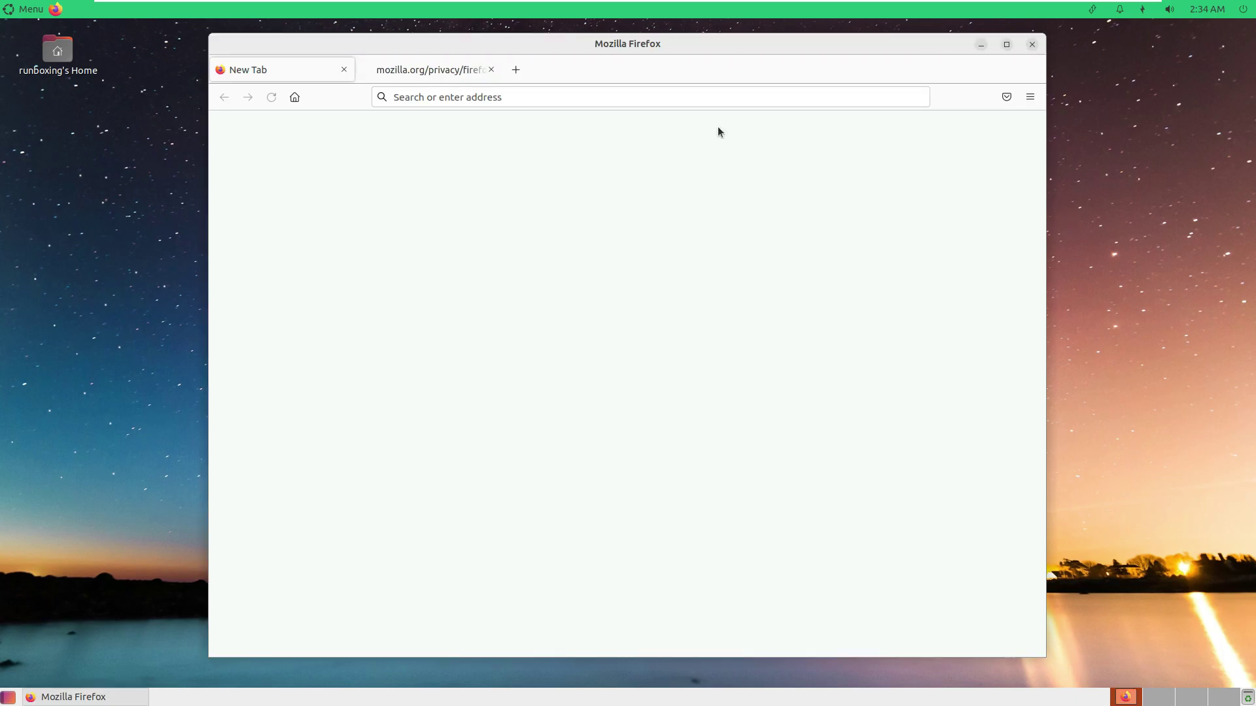
{"action": "left_click", "coordinate": [491, 70]}
{"action": "left_click", "coordinate": [1008, 44]}
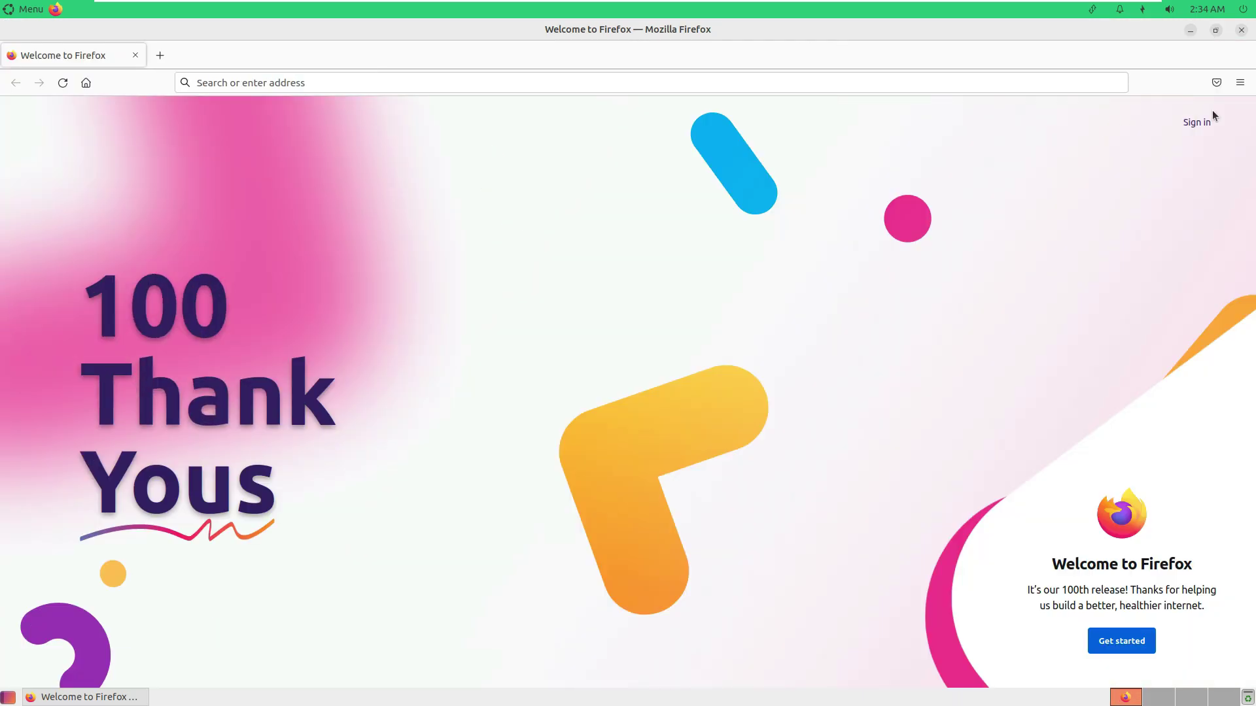
Check Help > About Firefox to confirm version 100.0, then dismiss it.
{"action": "left_click", "coordinate": [1240, 83]}
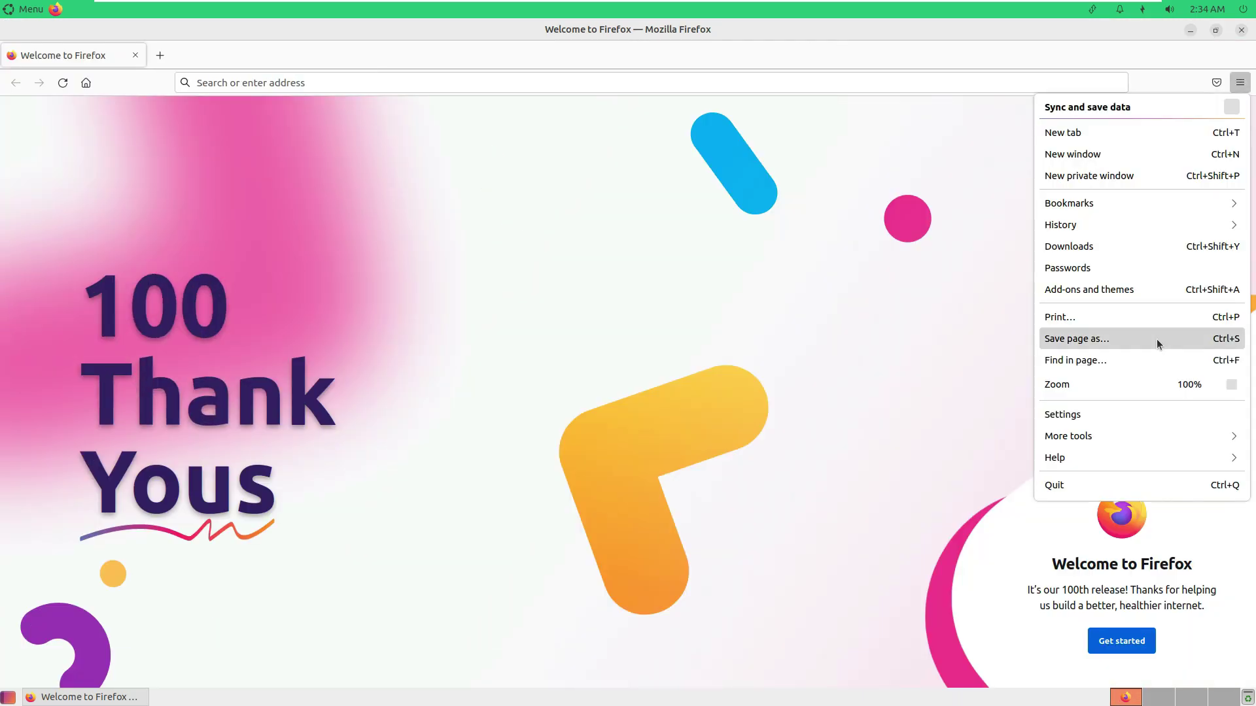
{"action": "left_click", "coordinate": [1098, 453]}
{"action": "left_click", "coordinate": [1071, 250]}
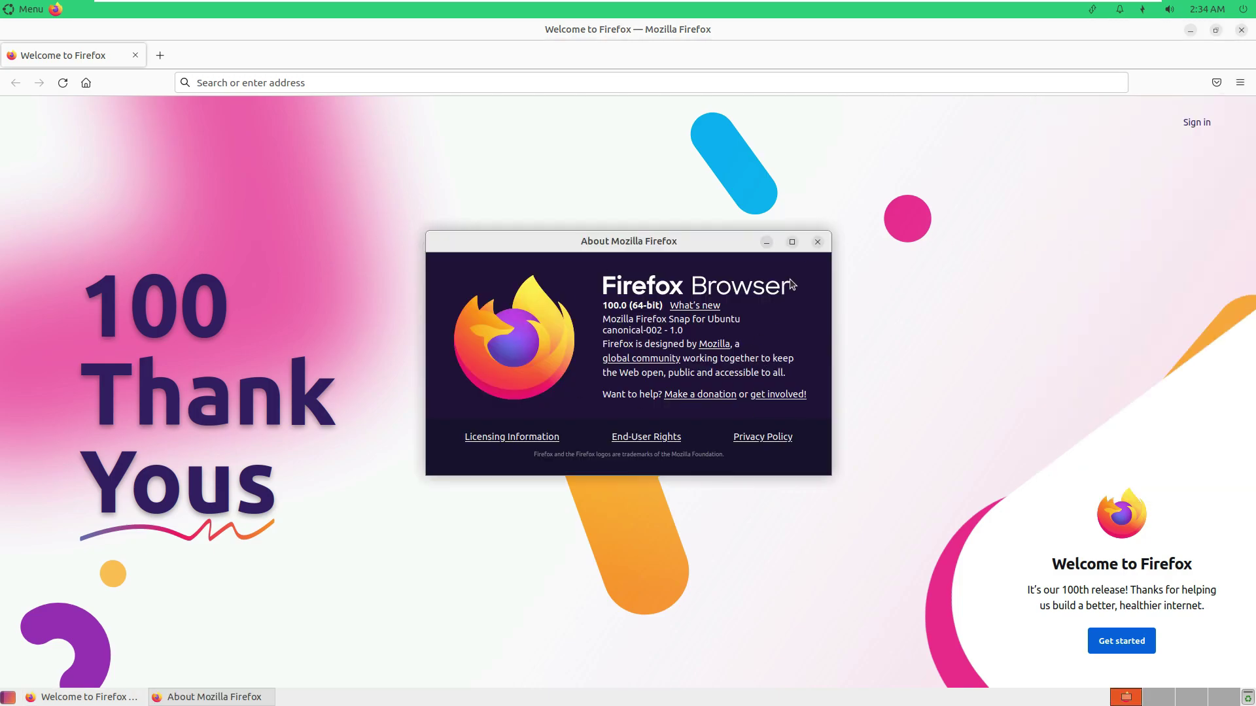
{"action": "left_click", "coordinate": [817, 242]}
{"action": "left_click", "coordinate": [576, 84]}
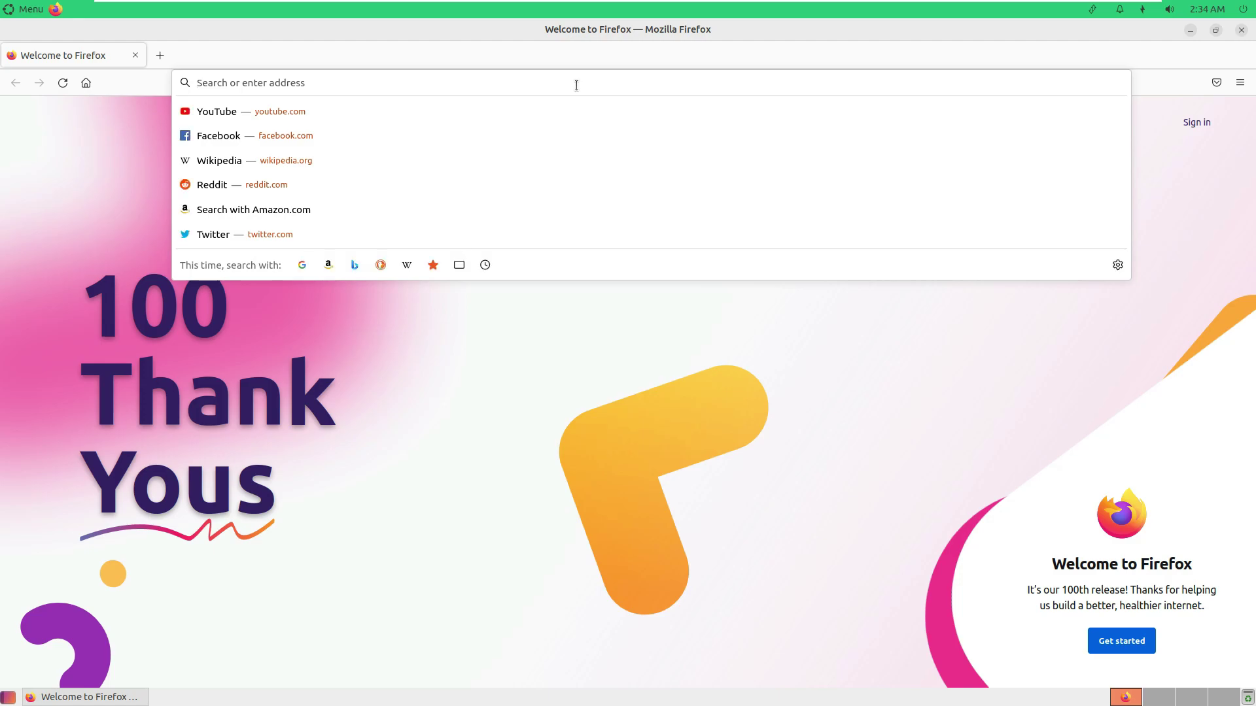
Load youtube.com/9to5linux, dismiss the subscribe sign-in prompt and open the channel's About page.
{"action": "type", "text": "yo"}
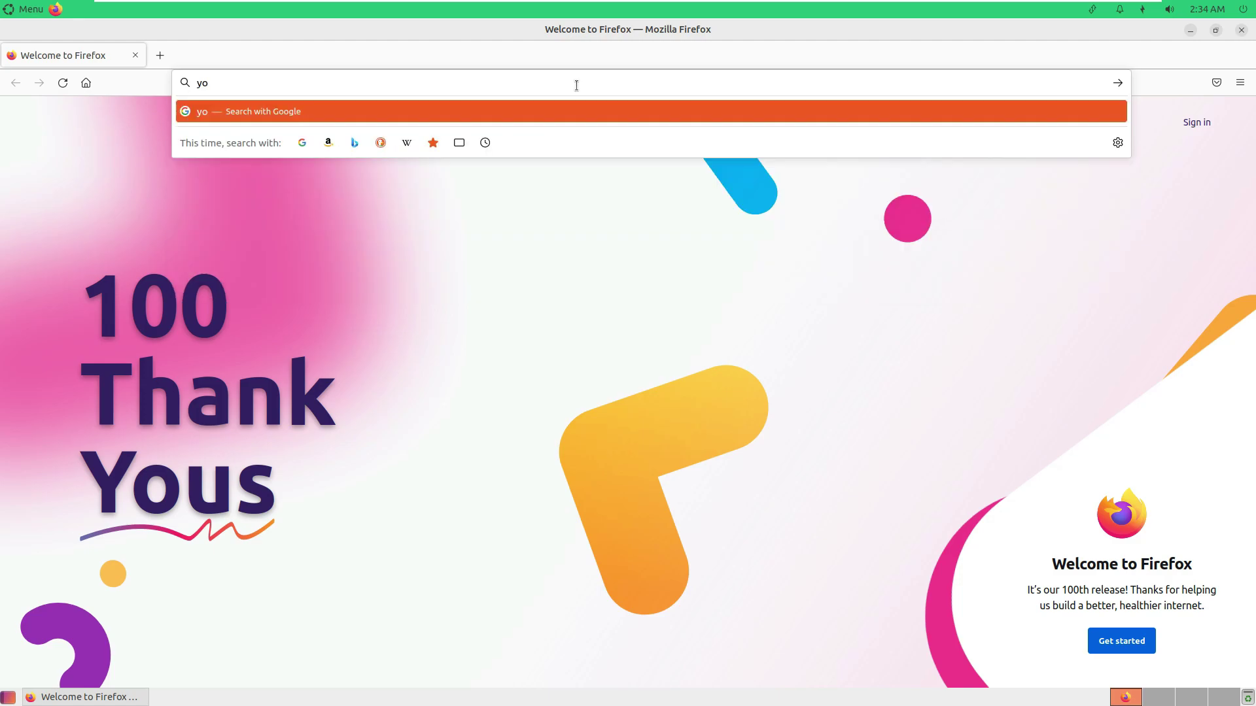
{"action": "type", "text": "utube.com/9to"}
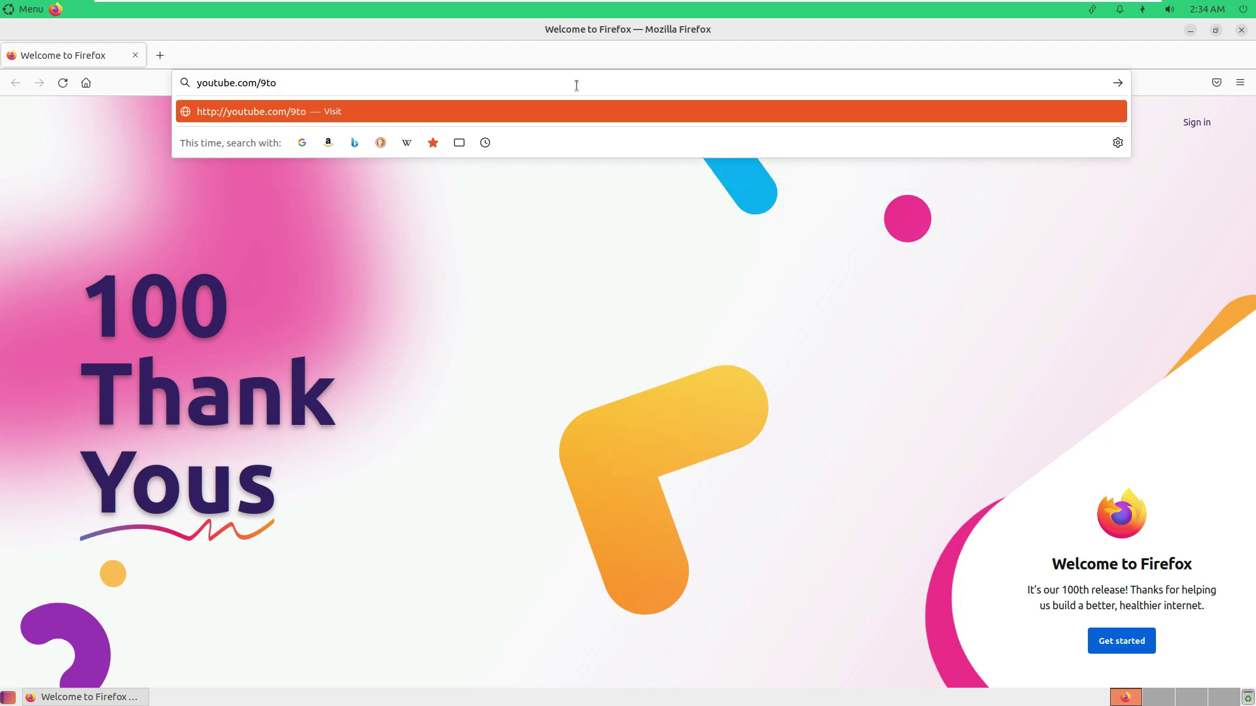
{"action": "type", "text": "5linux"}
{"action": "key", "text": "Return"}
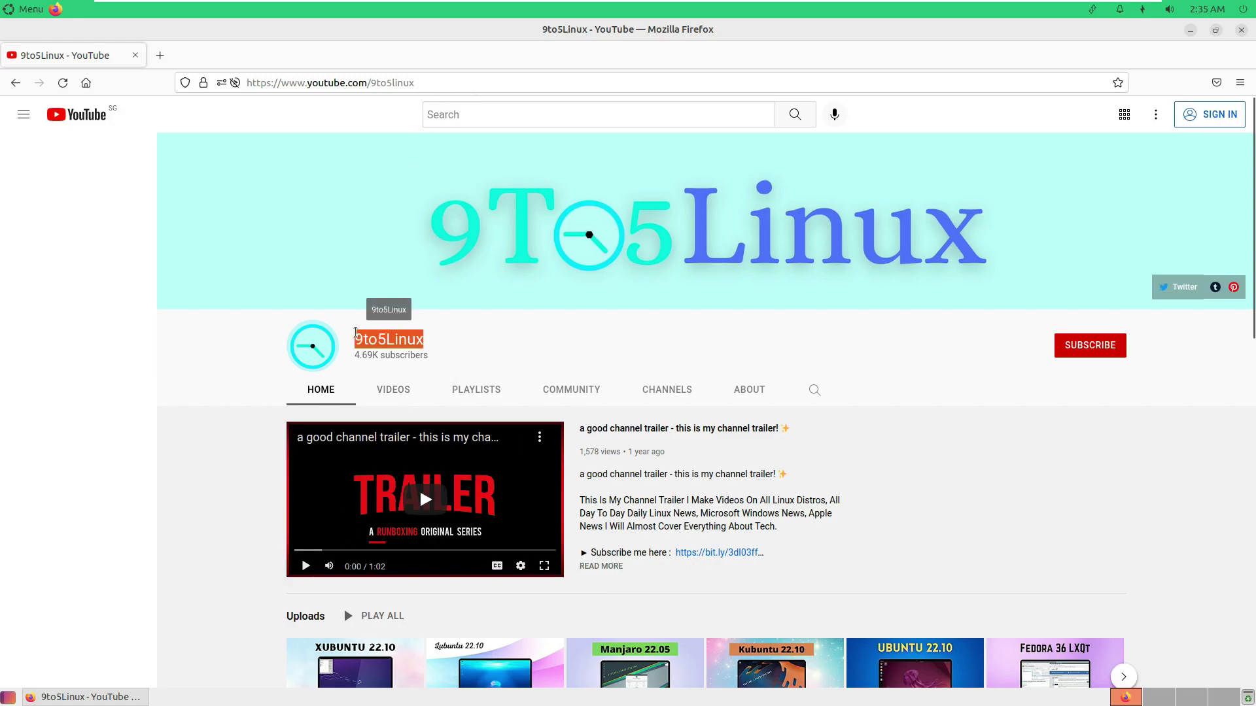
{"action": "left_click", "coordinate": [1088, 352]}
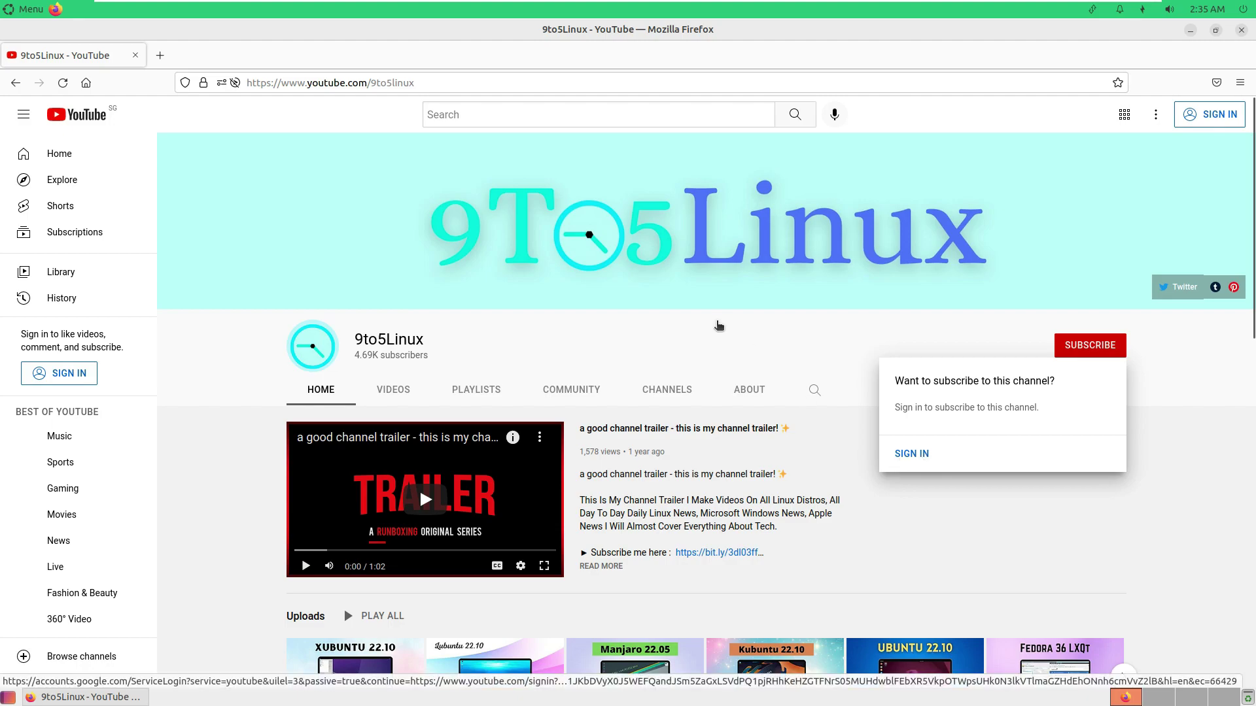
{"action": "left_click", "coordinate": [720, 327]}
{"action": "left_click", "coordinate": [751, 387]}
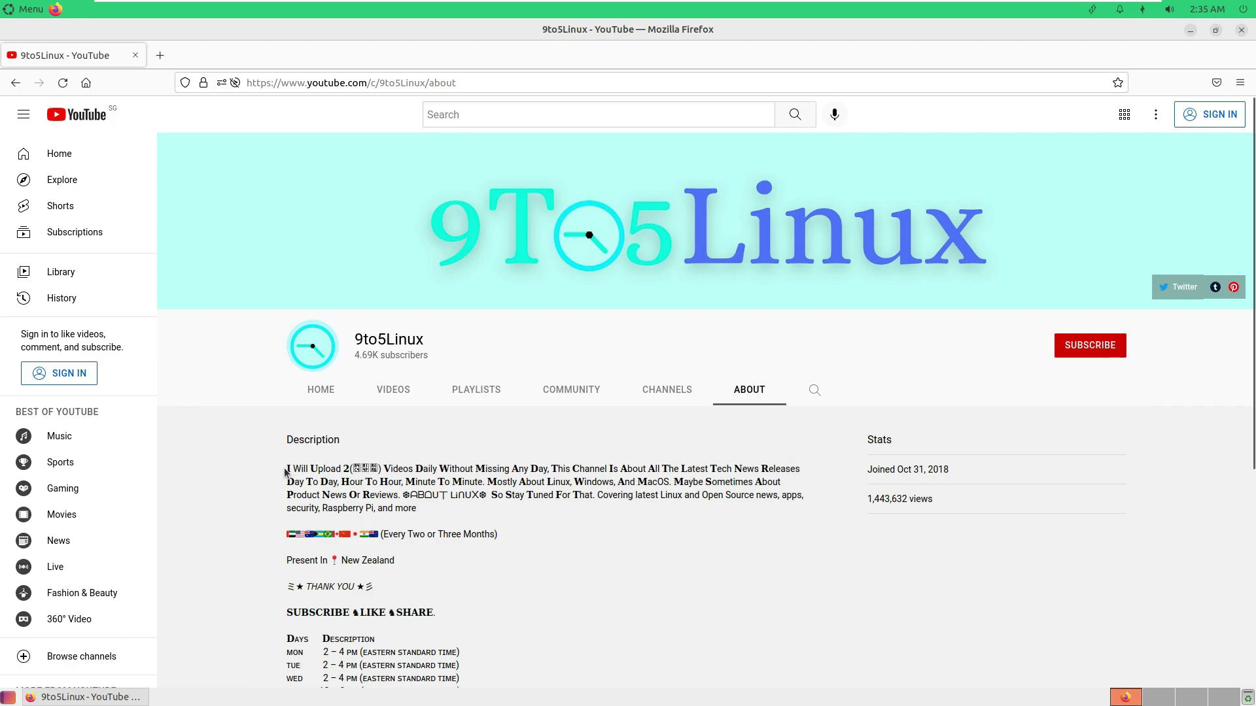
Select and scroll through the 9to5Linux channel description text.
{"action": "left_click_drag", "start_coordinate": [287, 468], "coordinate": [549, 463]}
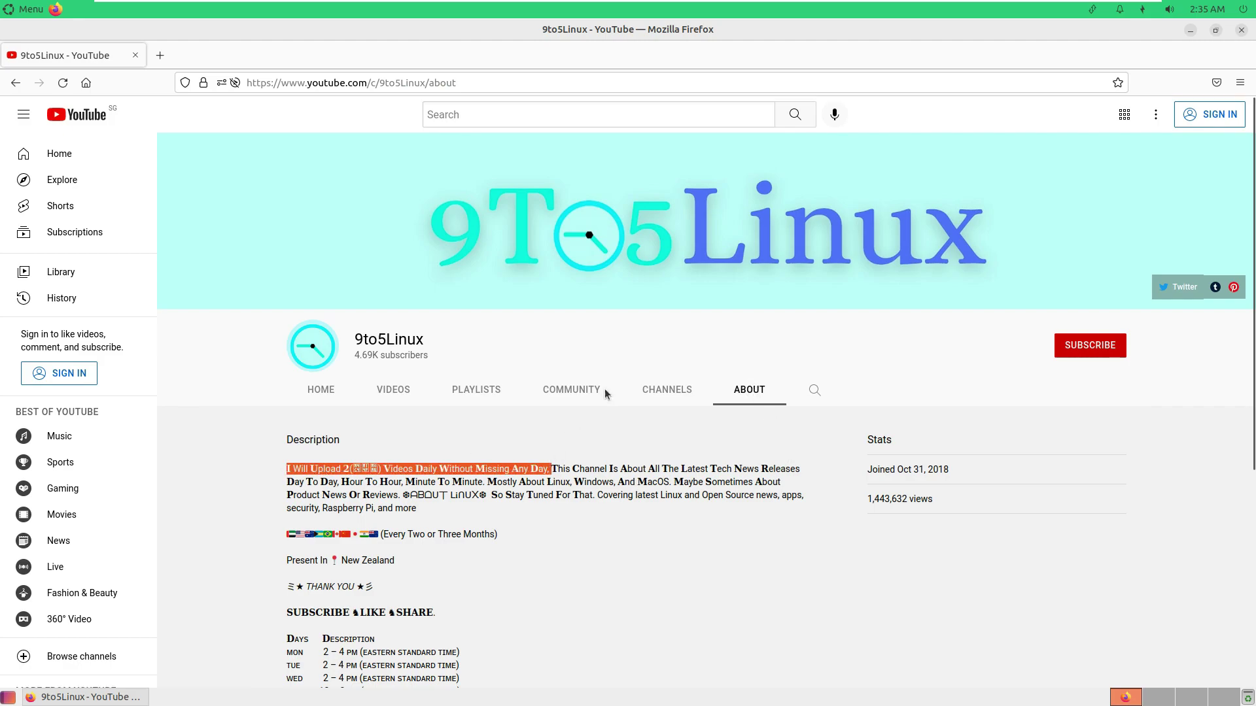
{"action": "scroll", "coordinate": [607, 393], "scroll_direction": "down", "scroll_amount": 4}
{"action": "left_click_drag", "start_coordinate": [287, 290], "coordinate": [477, 579]}
{"action": "left_click", "coordinate": [301, 482]}
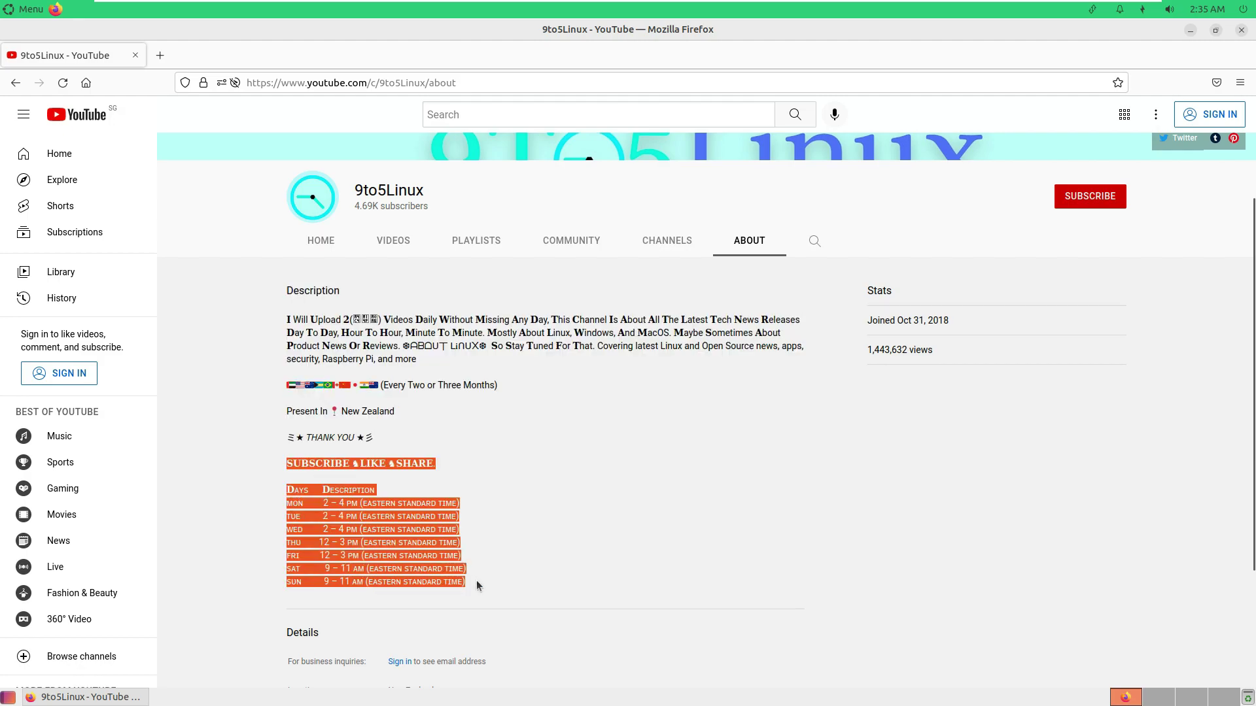
{"action": "scroll", "coordinate": [686, 531], "scroll_direction": "up", "scroll_amount": 4}
Search the 9to5Linux channel for 'ubuntu 22.10' and scroll through the results.
{"action": "left_click", "coordinate": [814, 390]}
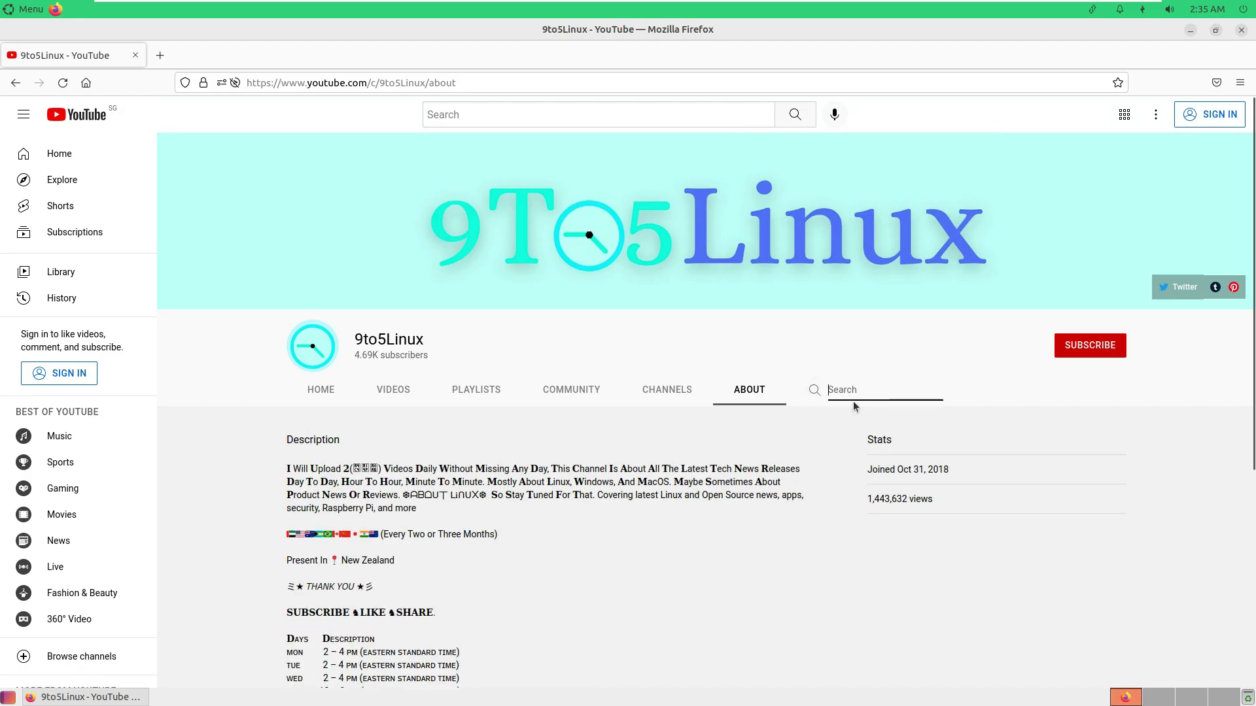
{"action": "type", "text": "ubuntu 22.10"}
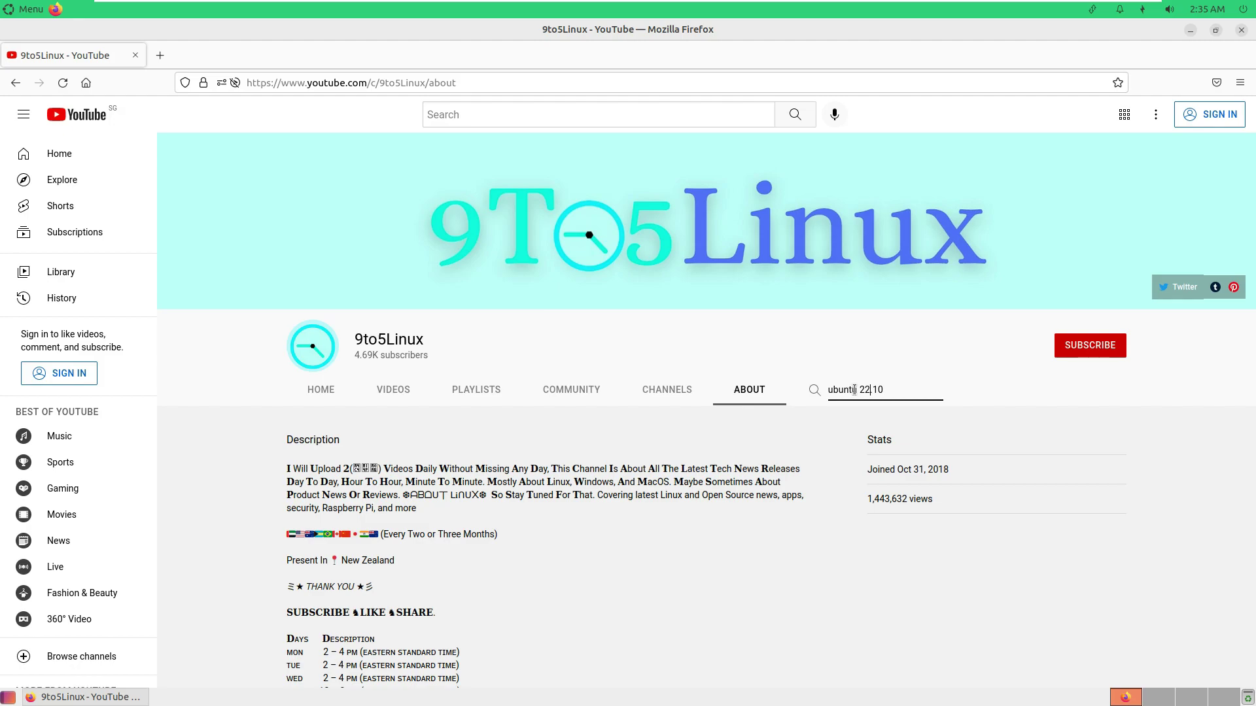
{"action": "key", "text": "Return"}
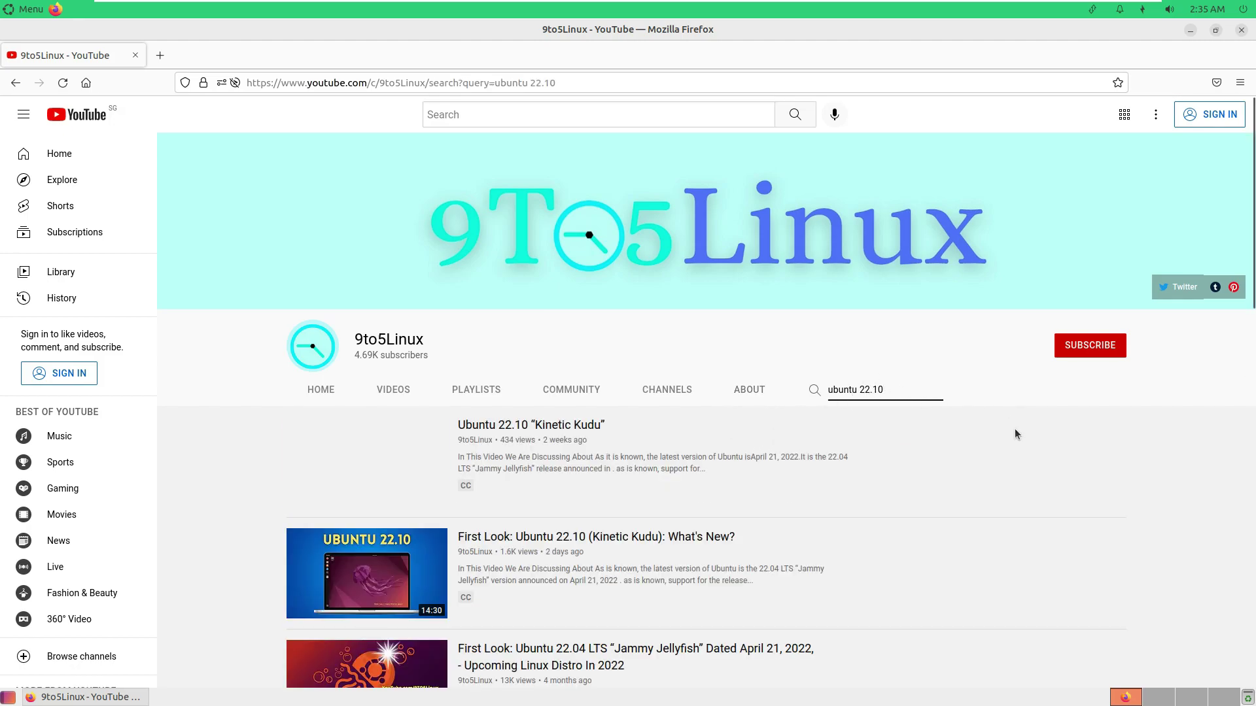
{"action": "scroll", "coordinate": [975, 432], "scroll_direction": "down", "scroll_amount": 1}
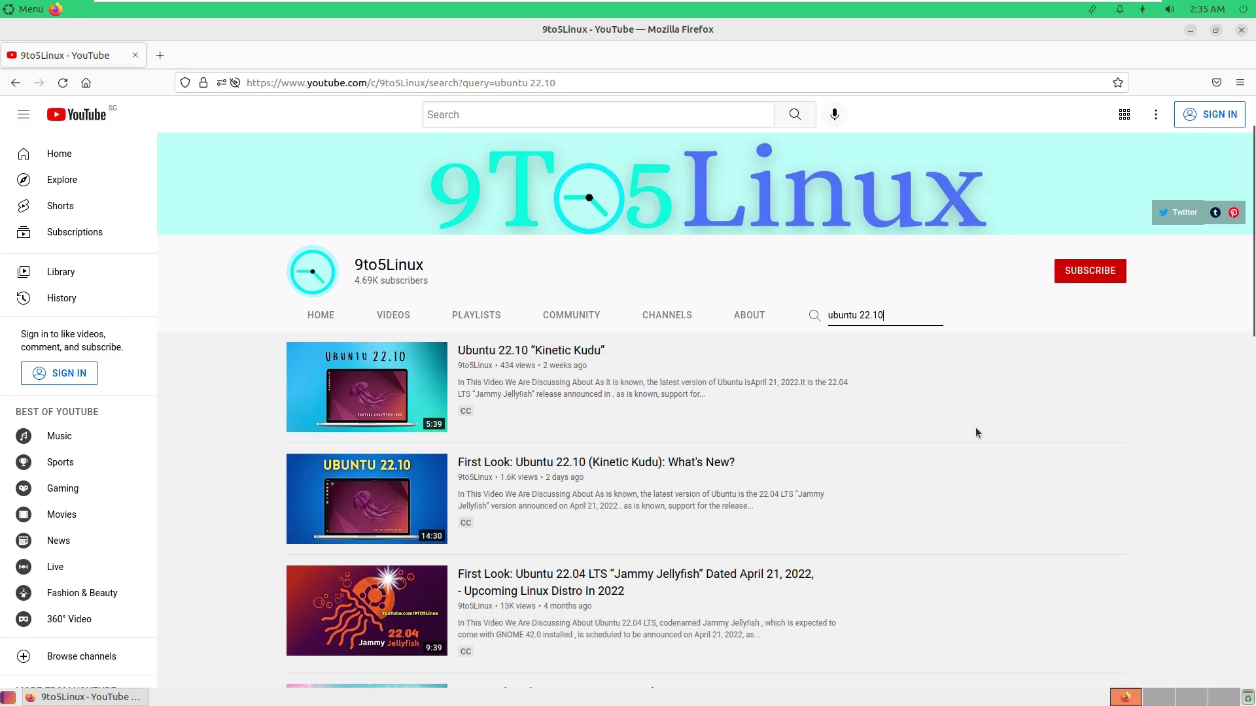
{"action": "scroll", "coordinate": [975, 432], "scroll_direction": "down", "scroll_amount": 3}
{"action": "scroll", "coordinate": [976, 433], "scroll_direction": "down", "scroll_amount": 2}
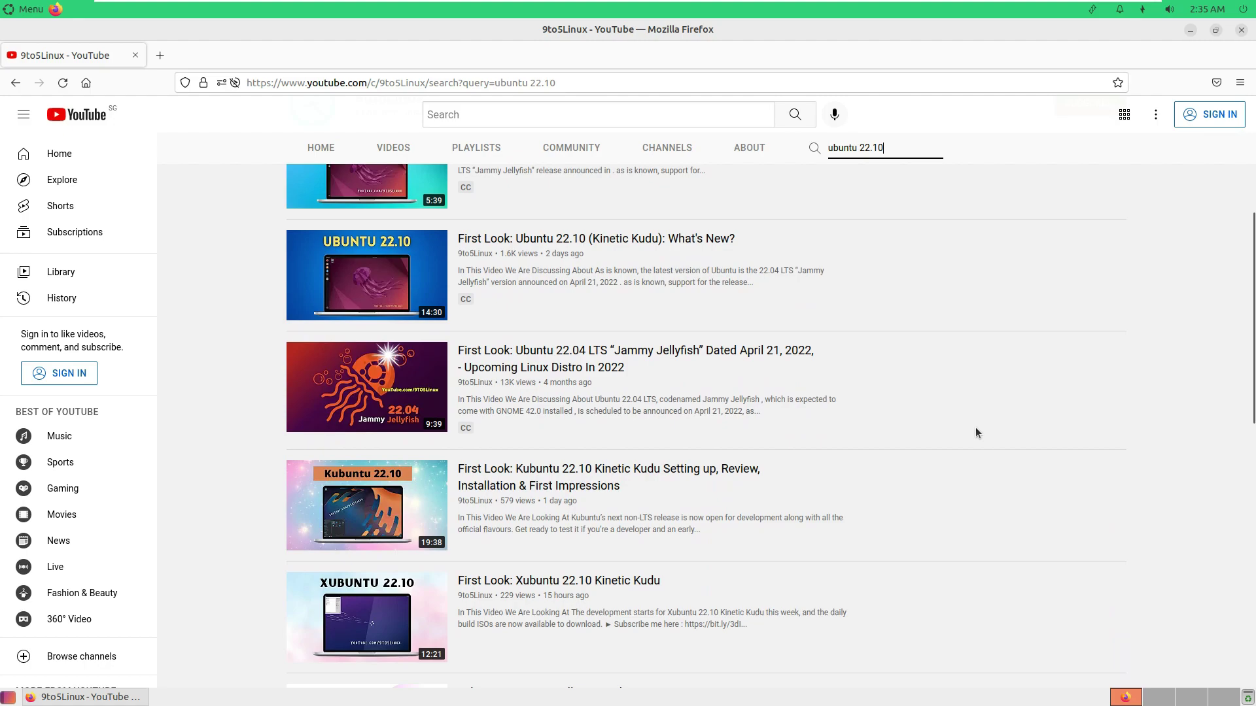
{"action": "scroll", "coordinate": [612, 338], "scroll_direction": "up", "scroll_amount": 2}
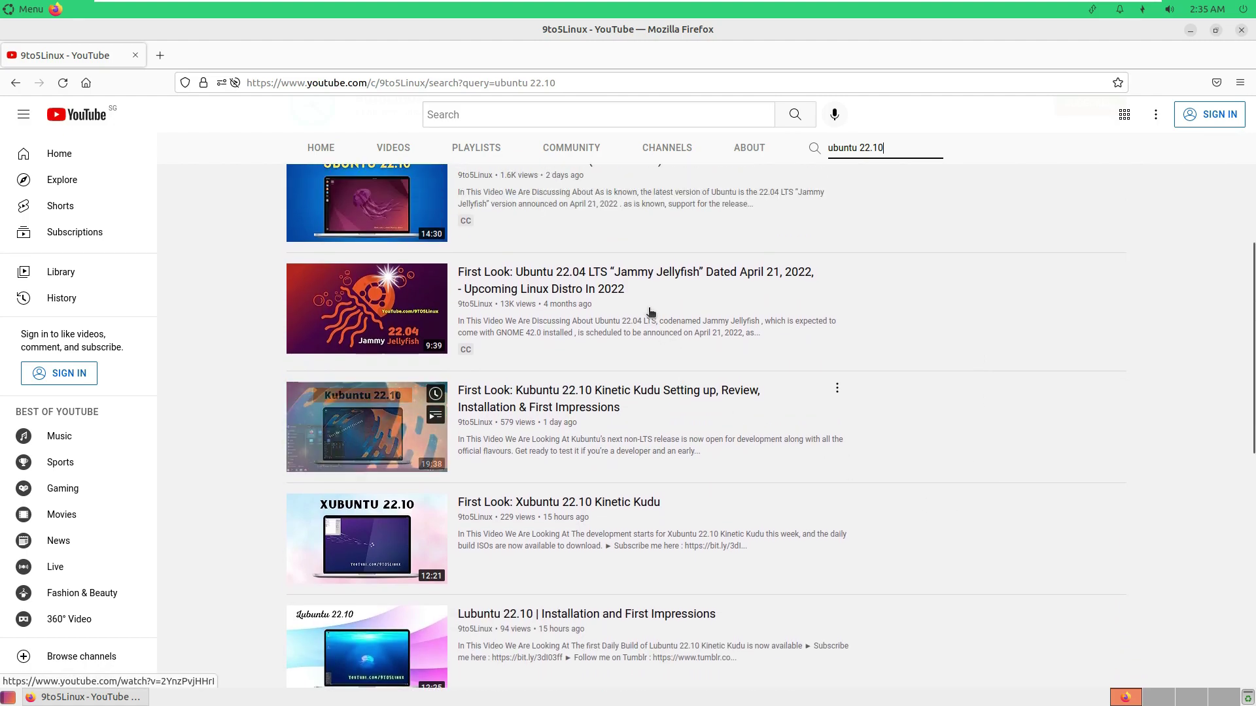
{"action": "scroll", "coordinate": [724, 343], "scroll_direction": "down", "scroll_amount": 2}
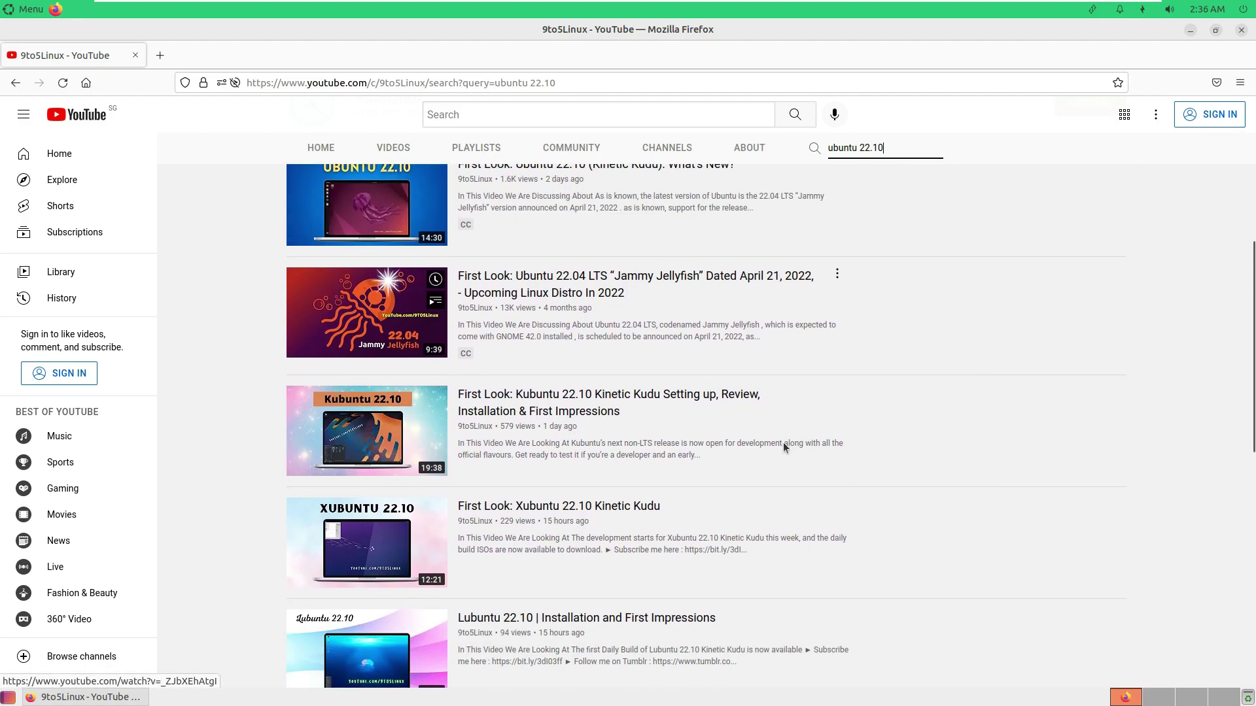
{"action": "scroll", "coordinate": [641, 485], "scroll_direction": "down", "scroll_amount": 1}
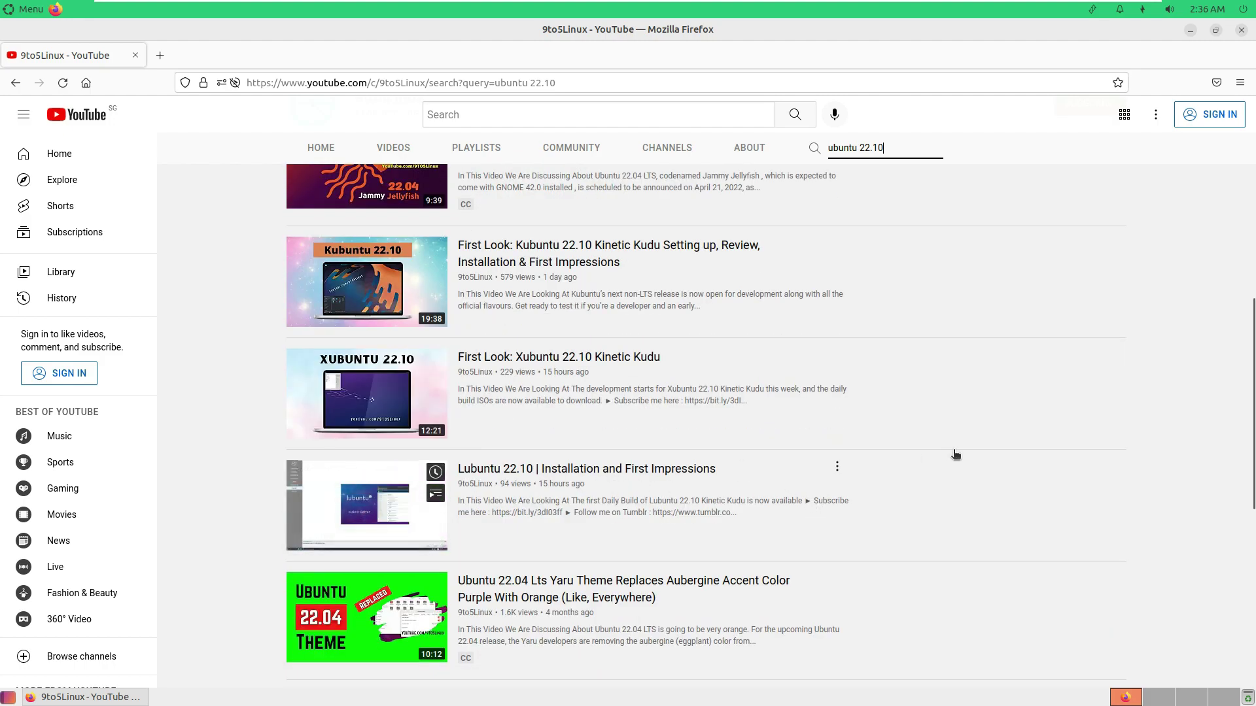
{"action": "scroll", "coordinate": [953, 450], "scroll_direction": "down", "scroll_amount": 3}
{"action": "scroll", "coordinate": [955, 386], "scroll_direction": "down", "scroll_amount": 4}
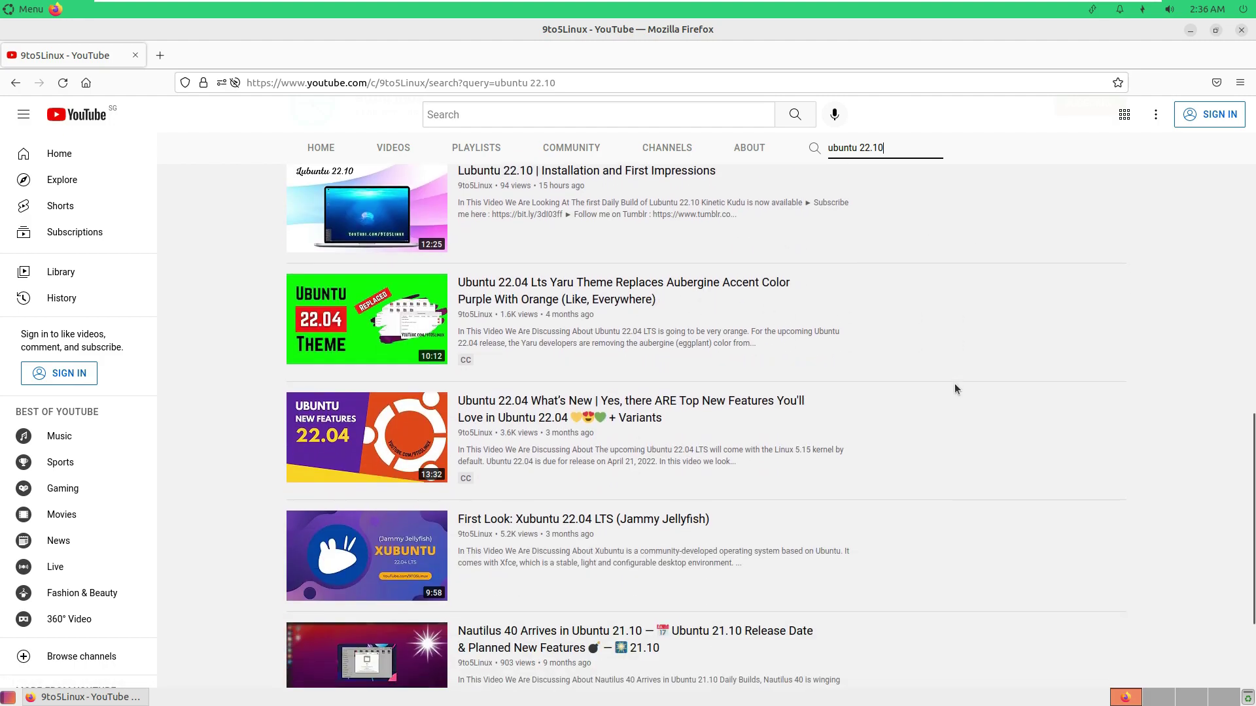
{"action": "scroll", "coordinate": [955, 386], "scroll_direction": "up", "scroll_amount": 9}
{"action": "scroll", "coordinate": [955, 389], "scroll_direction": "up", "scroll_amount": 4}
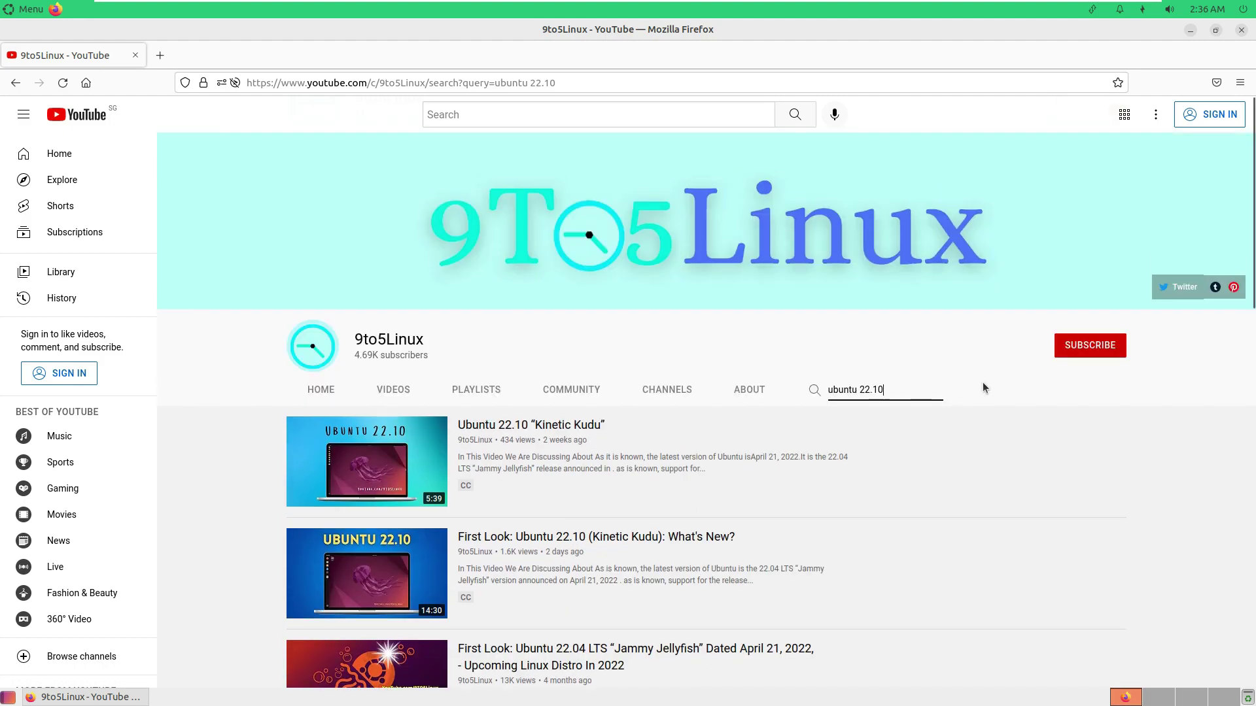
Try subscribing, dismiss the subscribe prompt and close Firefox.
{"action": "left_click", "coordinate": [1073, 348]}
{"action": "left_click", "coordinate": [989, 179]}
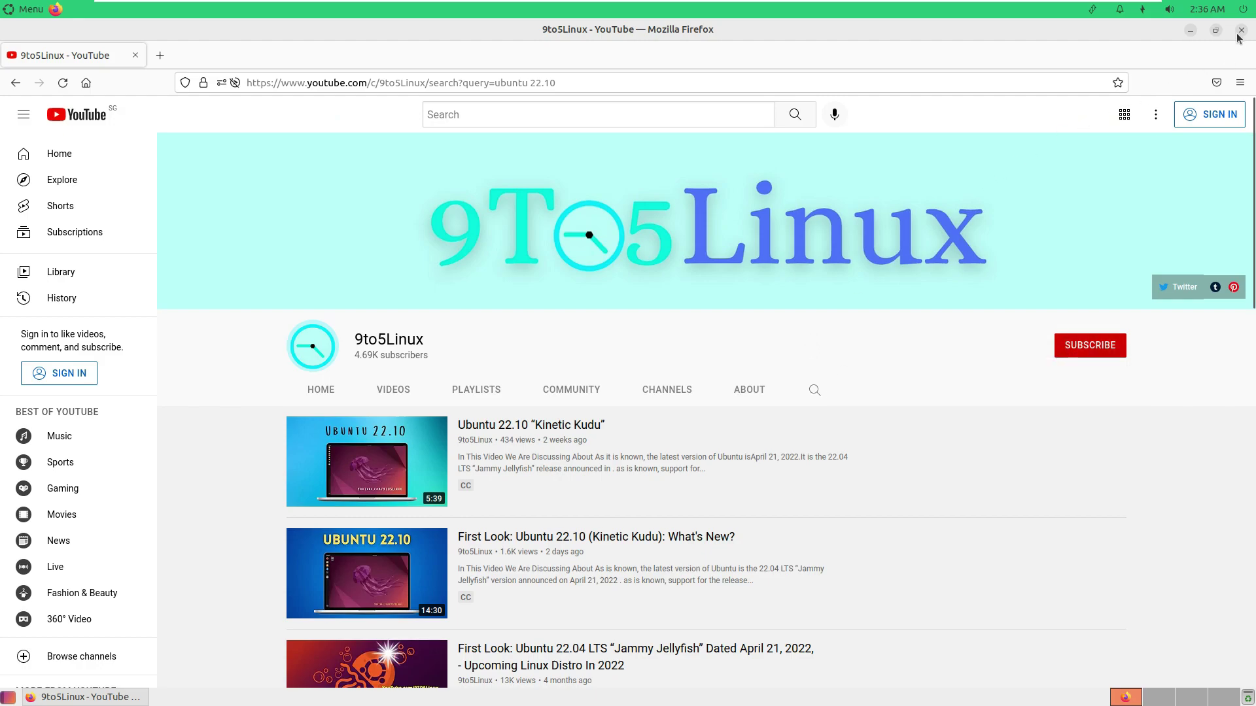
{"action": "left_click", "coordinate": [1241, 30]}
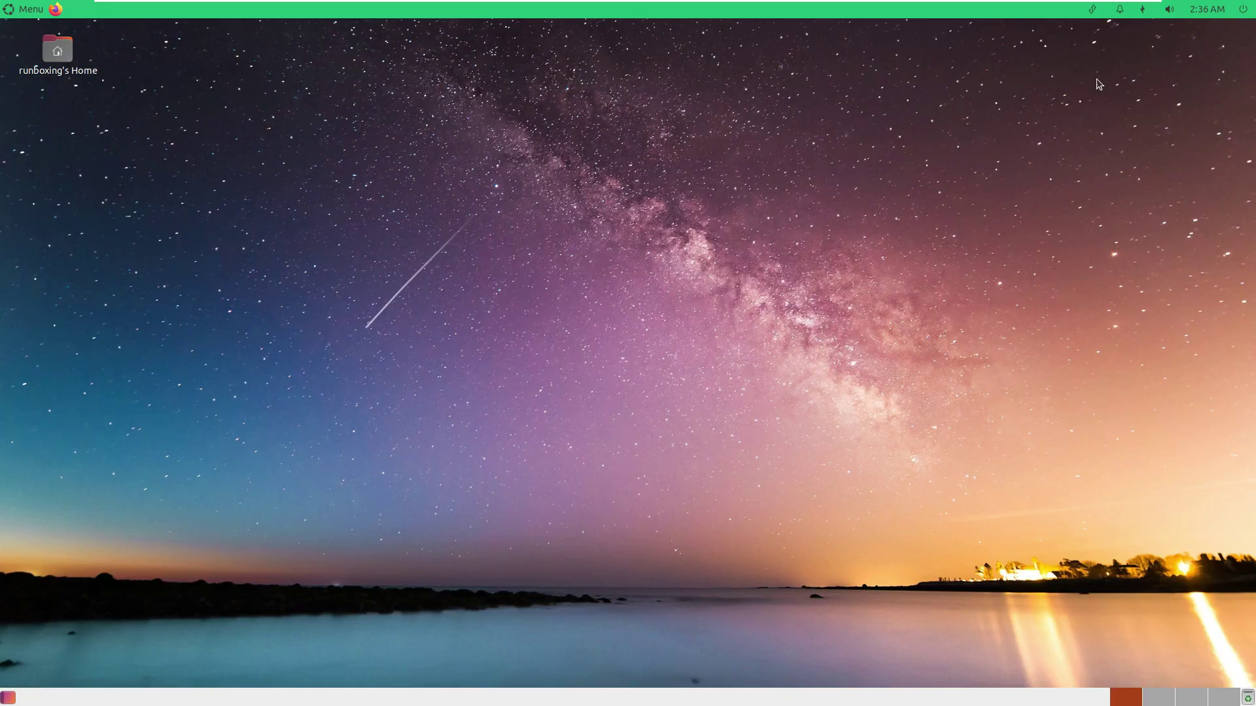
View About This Computer from the power menu, then close it.
{"action": "left_click", "coordinate": [1242, 9]}
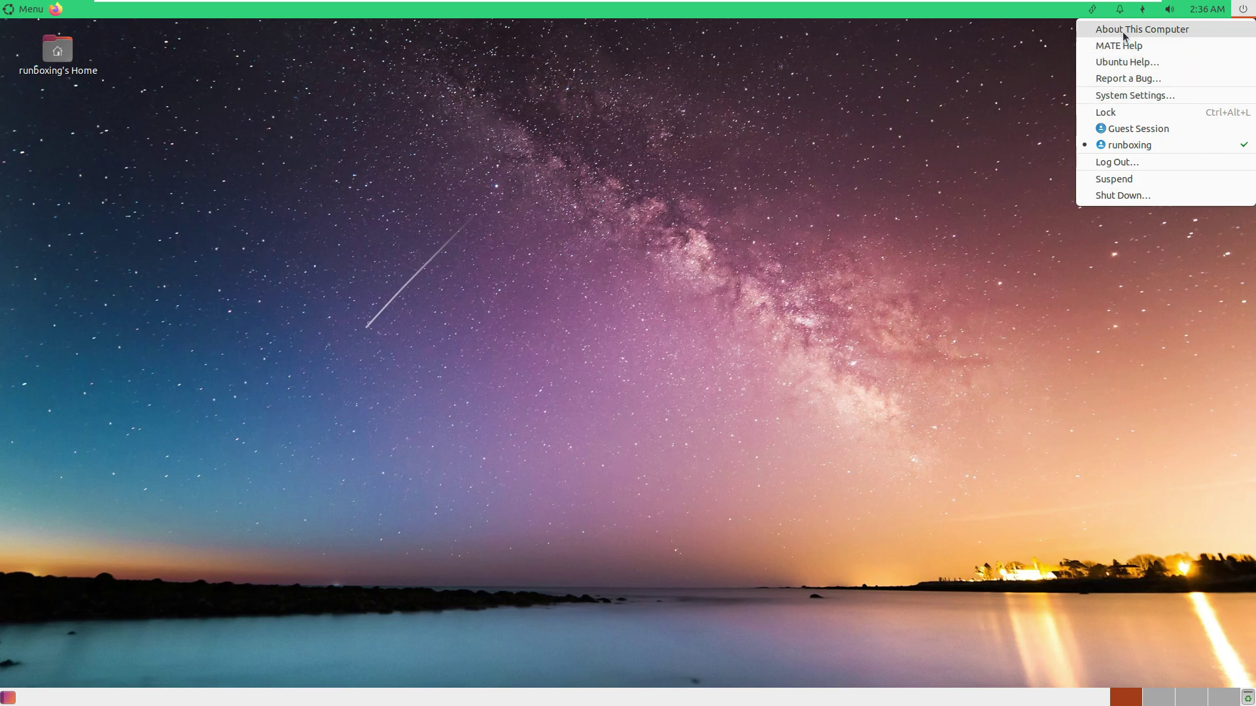
{"action": "left_click", "coordinate": [1124, 30]}
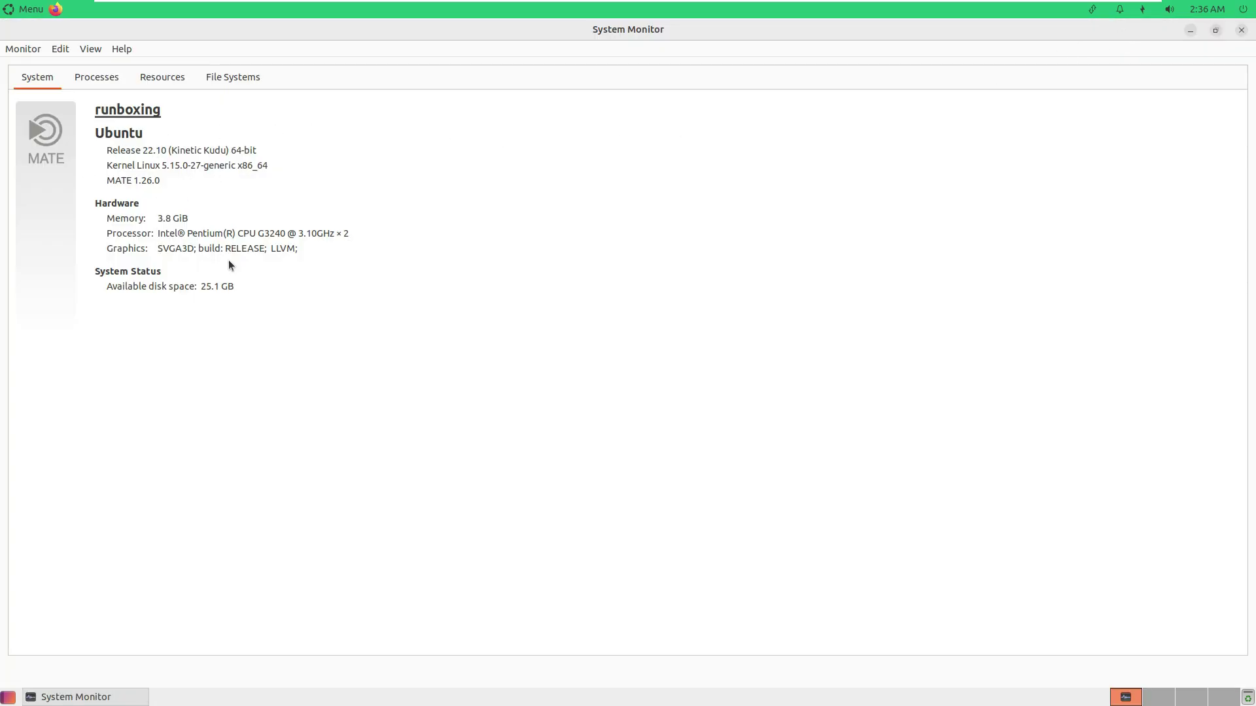
{"action": "left_click", "coordinate": [1241, 30]}
Lock the session, then unlock it by entering the account password.
{"action": "left_click", "coordinate": [1242, 10]}
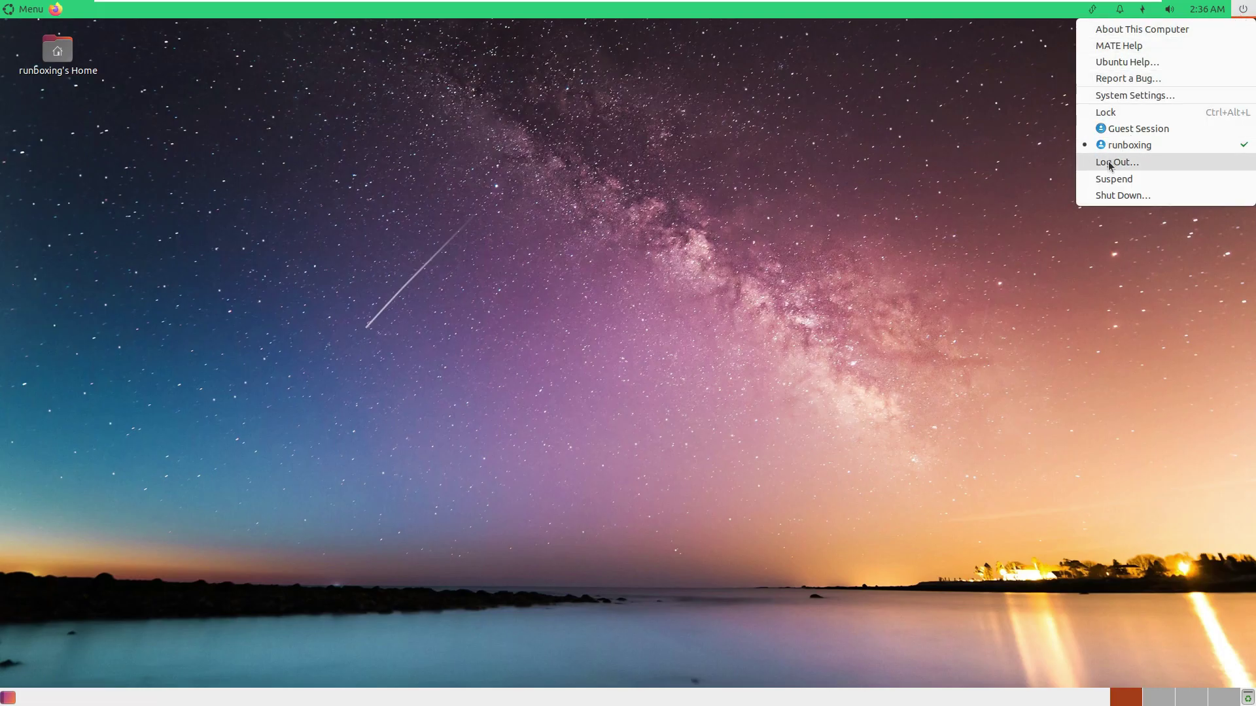
{"action": "left_click", "coordinate": [1122, 129]}
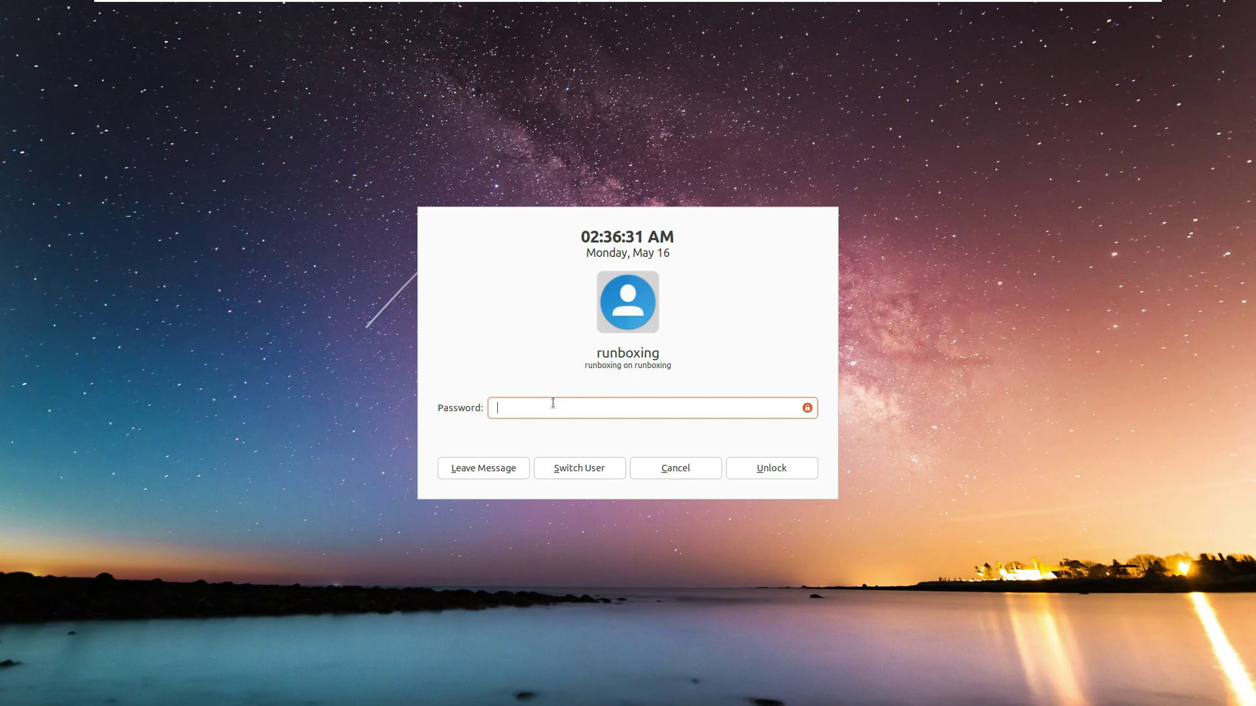
{"action": "key", "text": "Tab"}
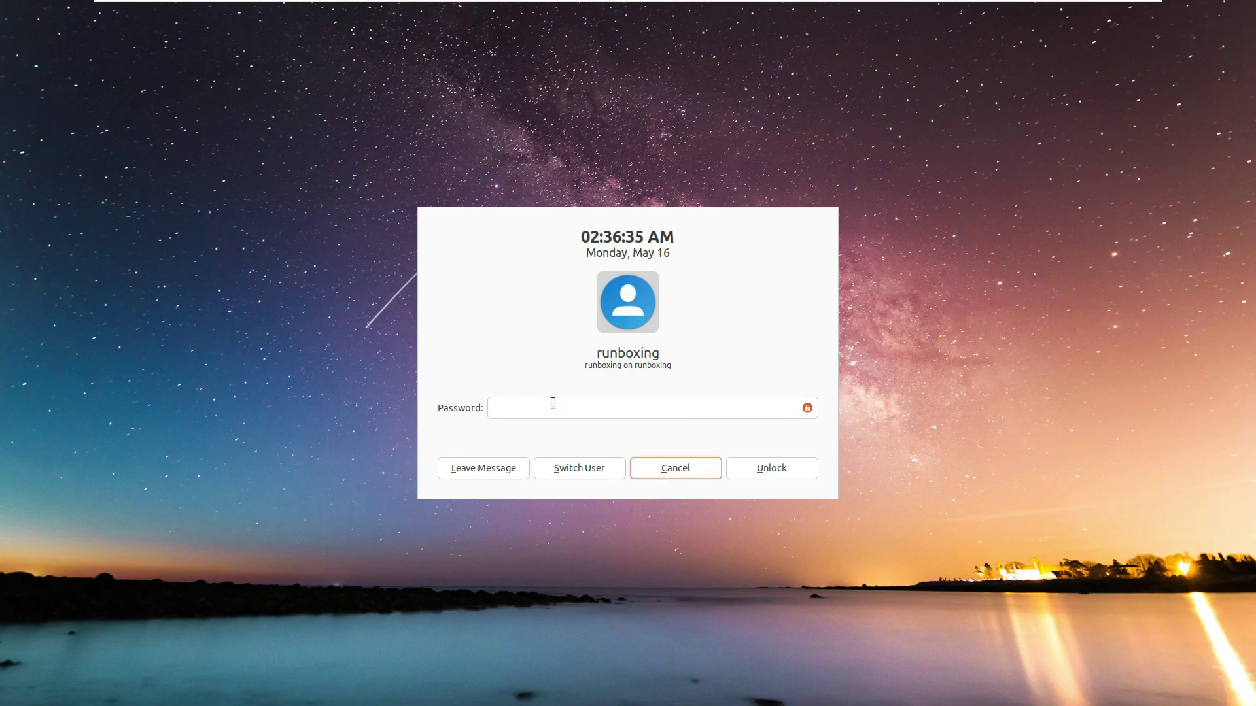
{"action": "left_click", "coordinate": [553, 403]}
{"action": "type", "text": "•••••"}
{"action": "left_click", "coordinate": [784, 470]}
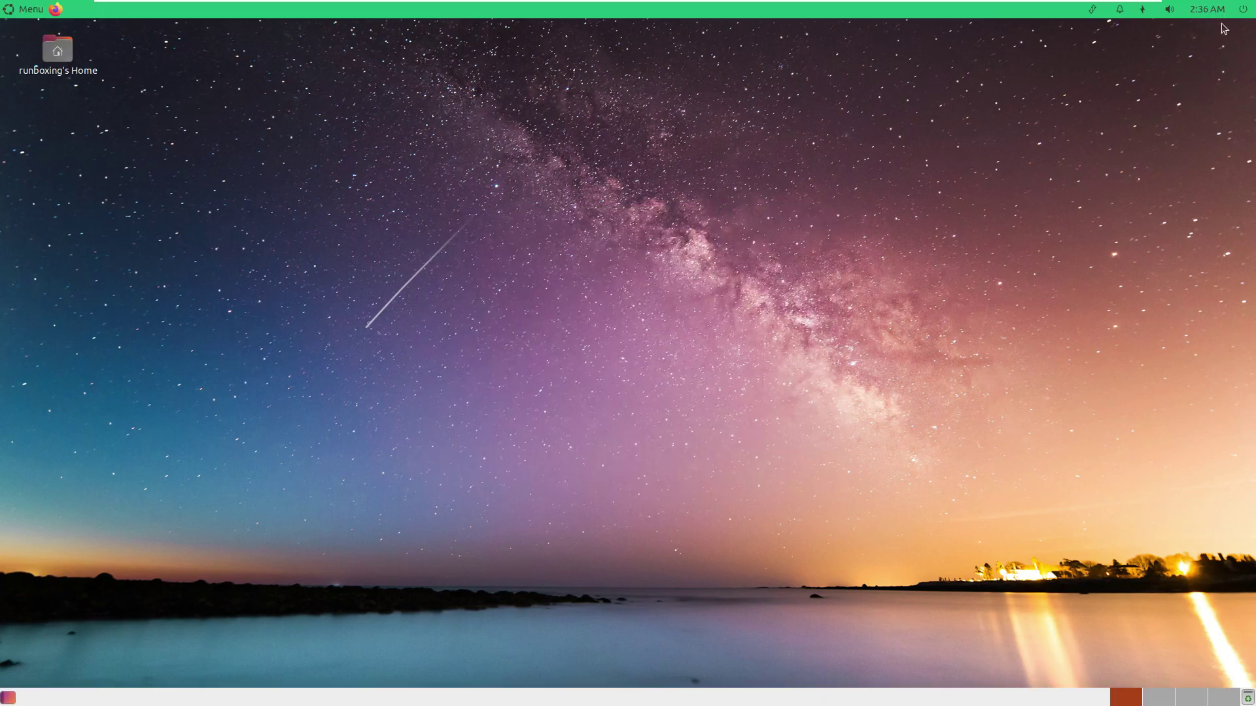
Choose Shut Down from the power menu and confirm it.
{"action": "left_click", "coordinate": [1243, 9]}
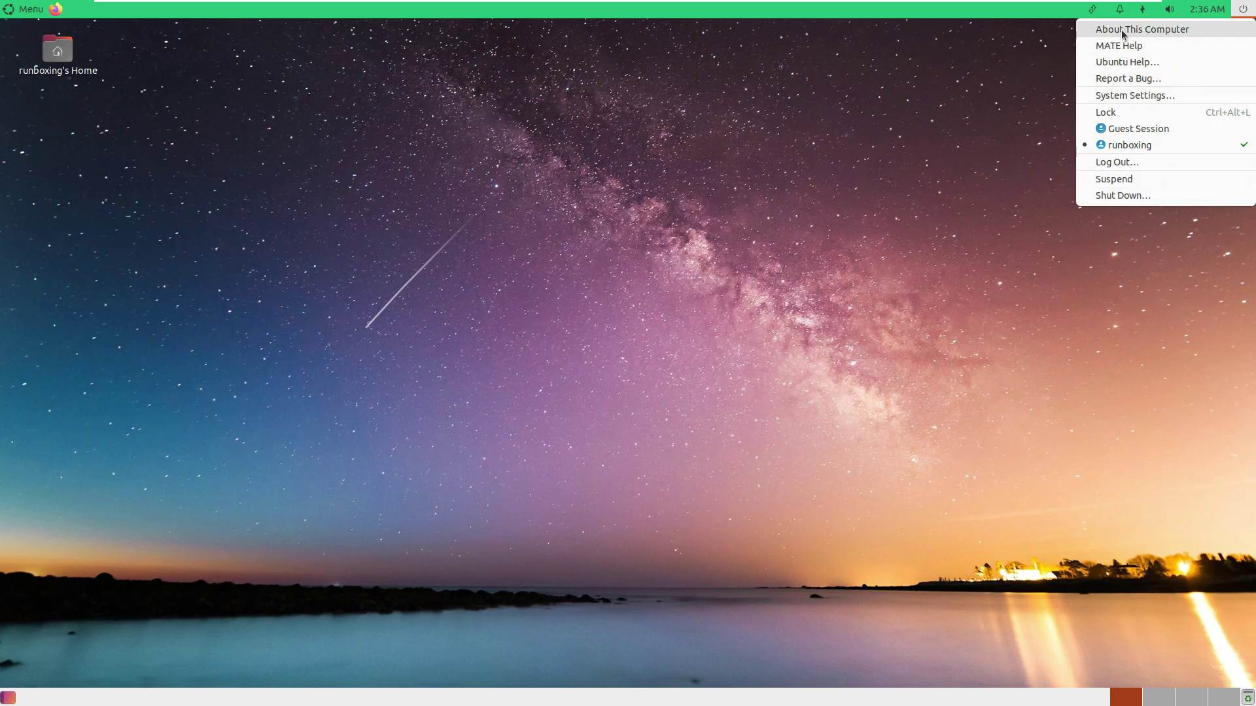
{"action": "left_click", "coordinate": [496, 137]}
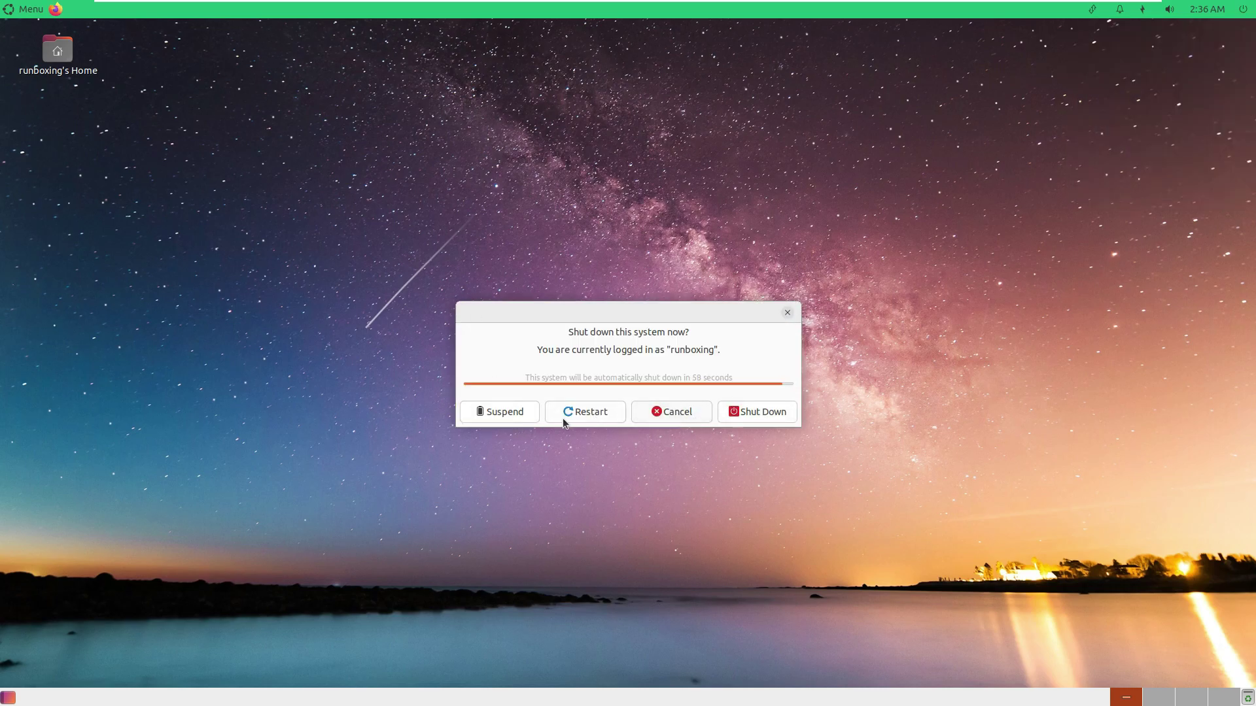
{"action": "left_click", "coordinate": [764, 411]}
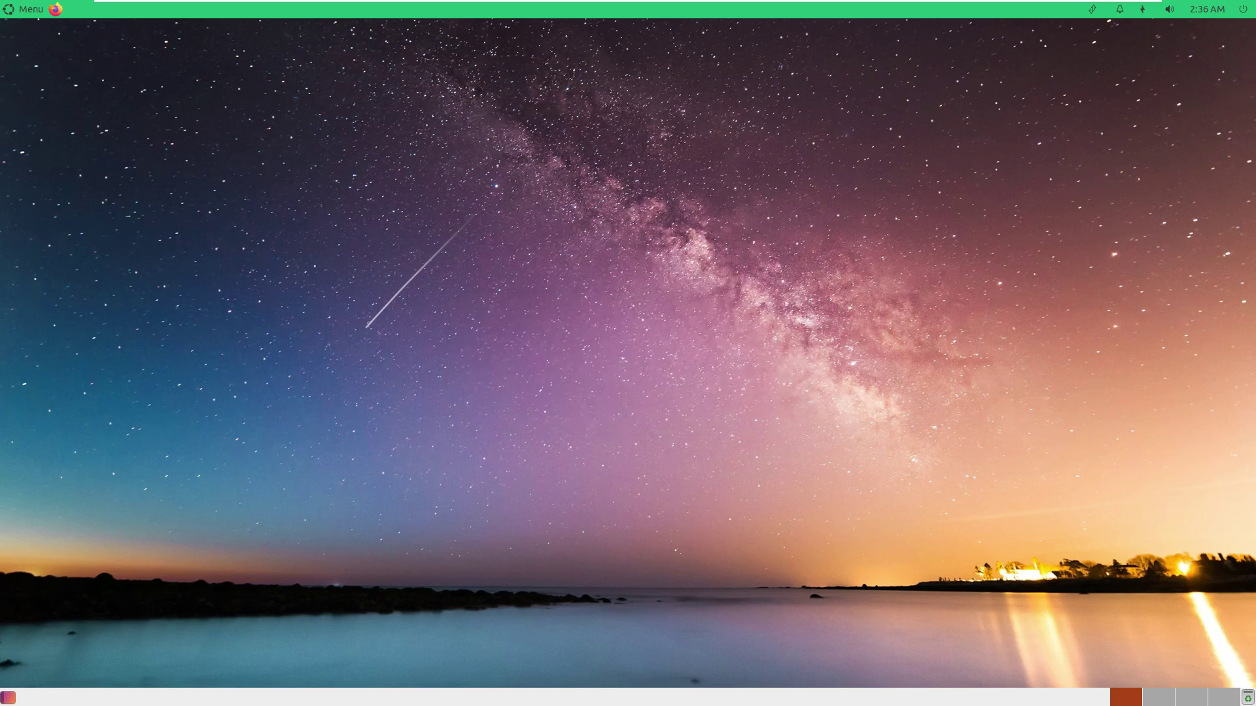